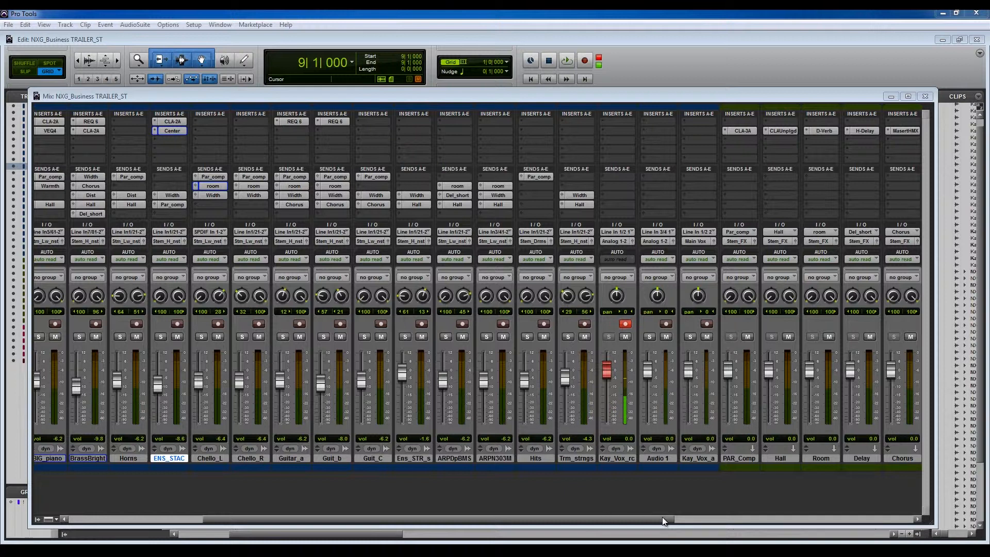
Close the Mix window and play the session from bar 1 in the Edit window, stopping playback after bar 32
drag(662, 517, 790, 510)
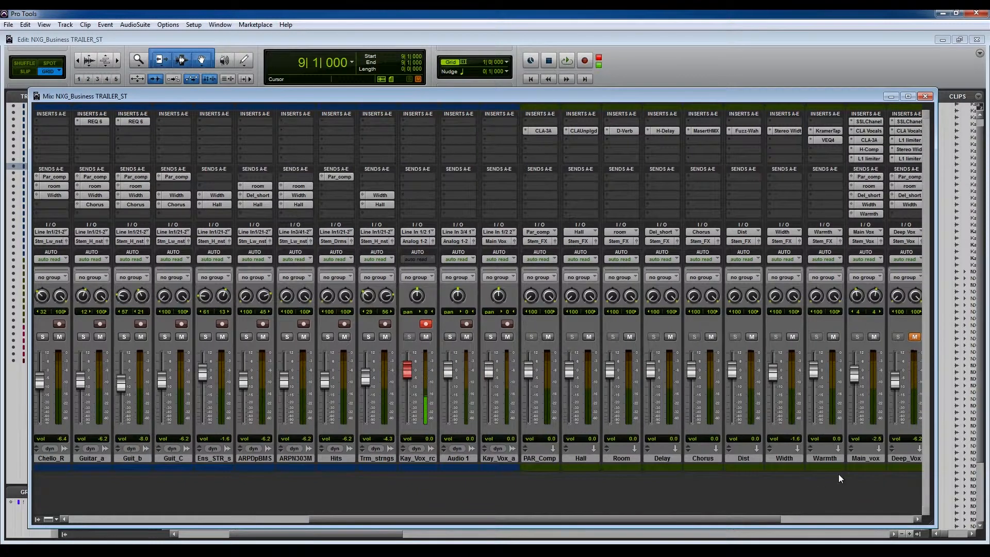
click(926, 97)
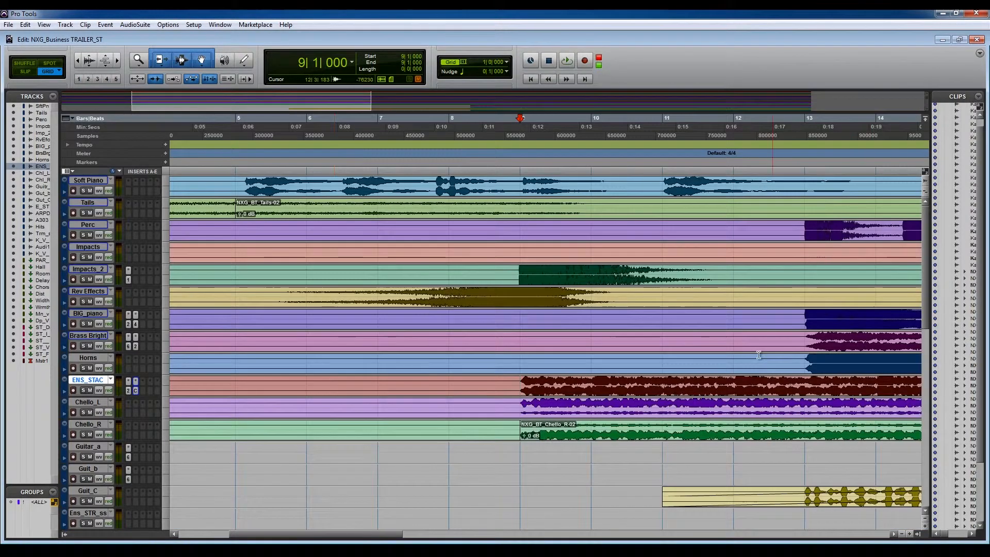
drag(331, 534, 279, 534)
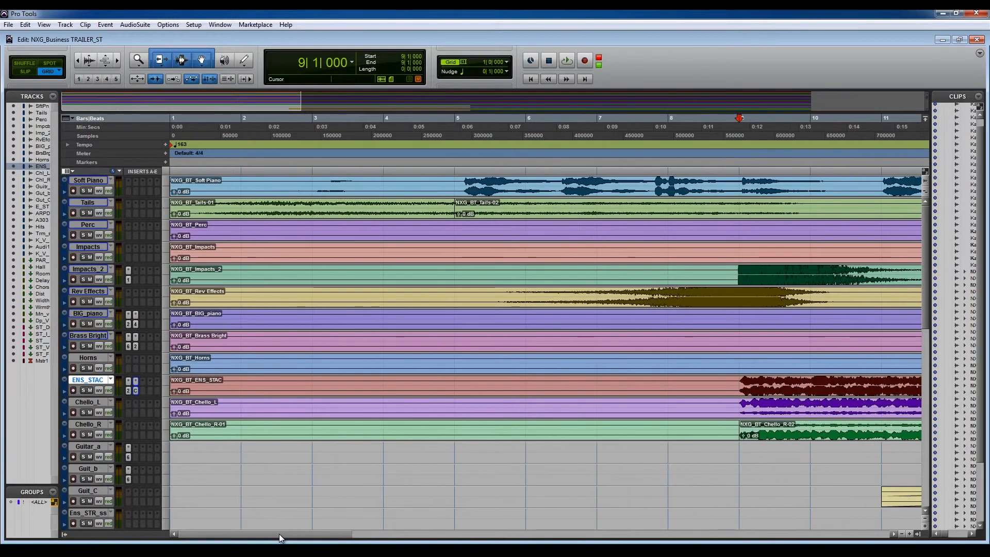
key(Return)
key(space)
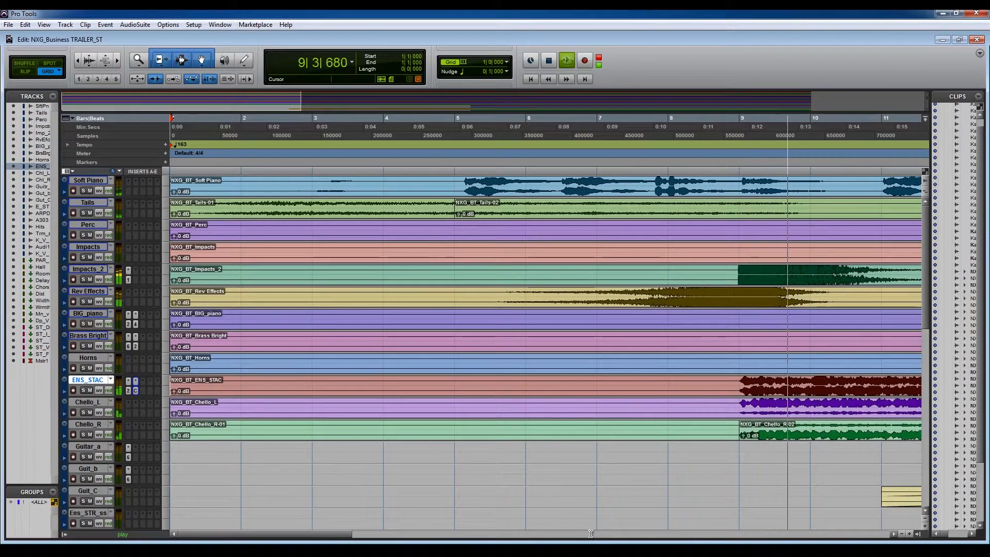
scroll(559, 479, down, 2)
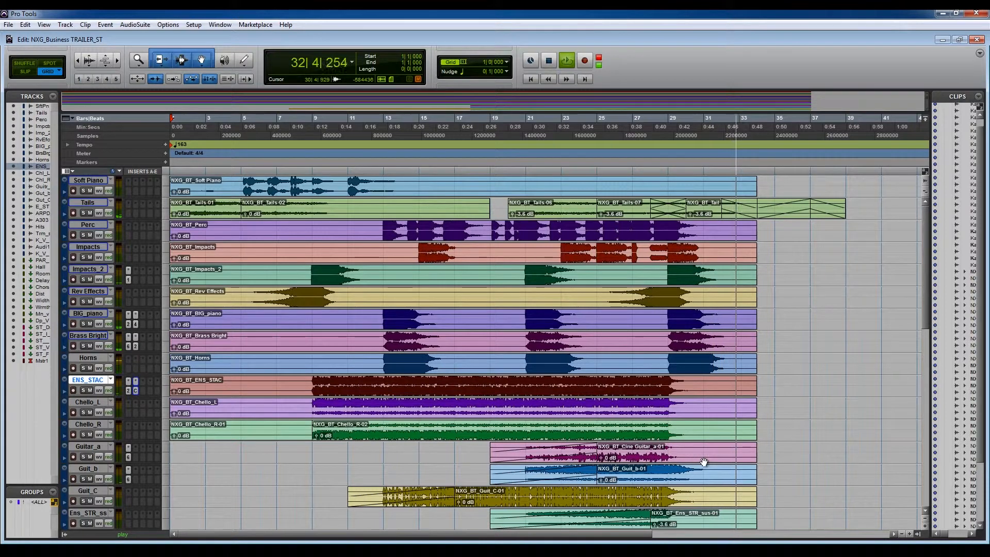
key(space)
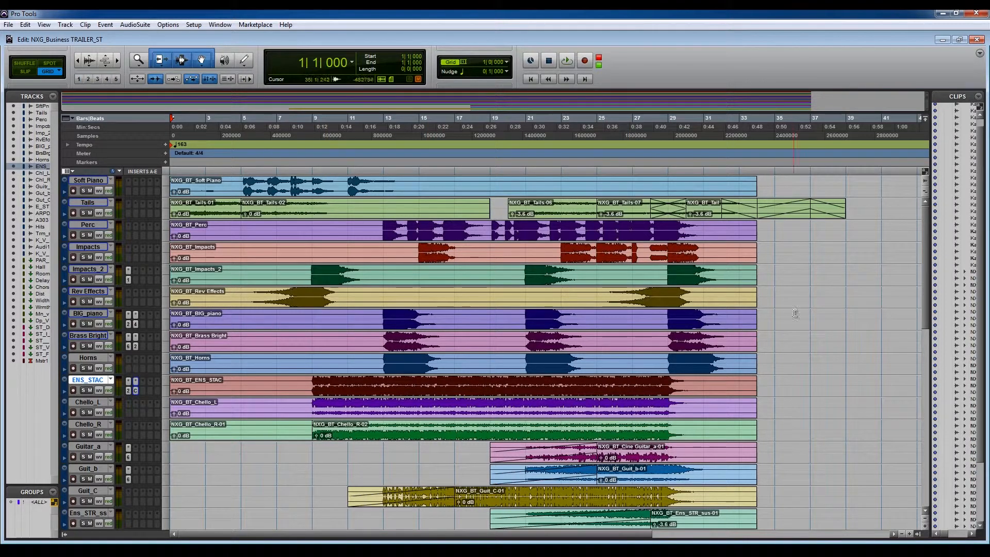
Review all the tracks in the Edit window and look over the channel strips in the Mix window
scroll(804, 340, down, 3)
scroll(802, 347, down, 4)
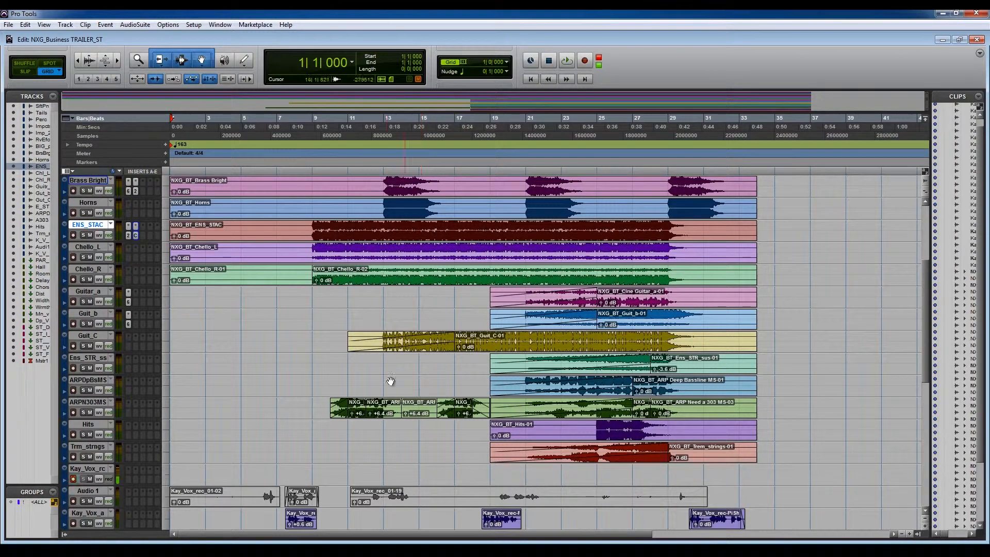
scroll(266, 368, up, 5)
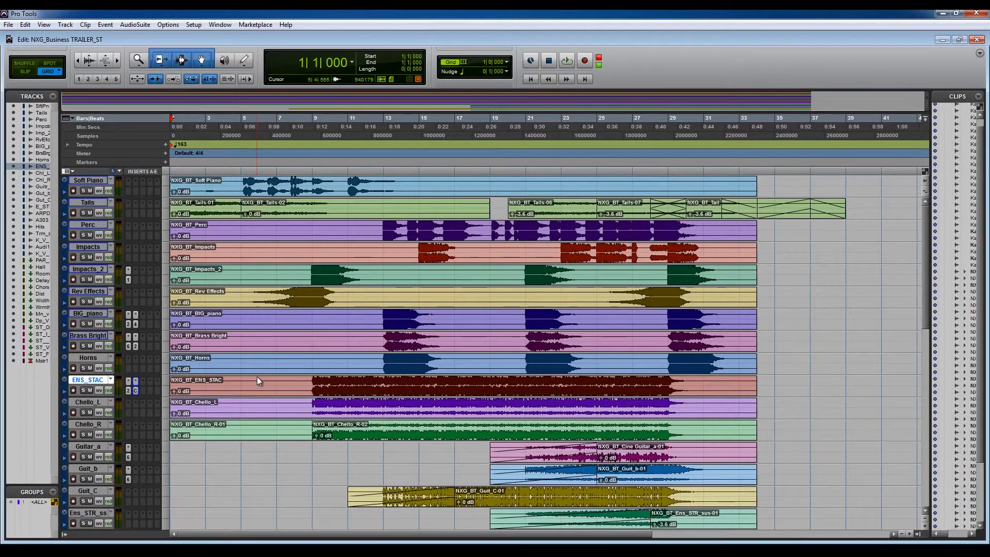
key(ctrl+equal)
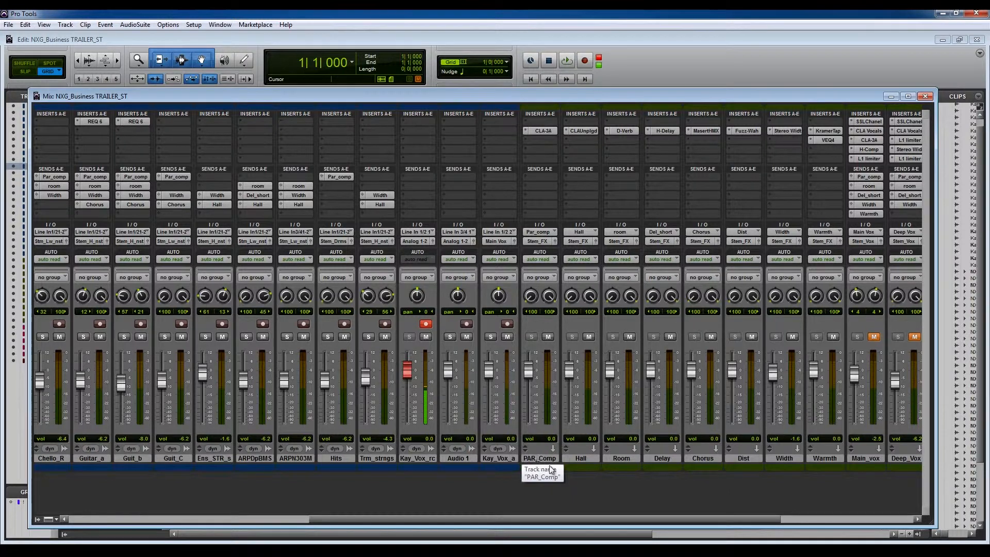
drag(756, 522, 788, 524)
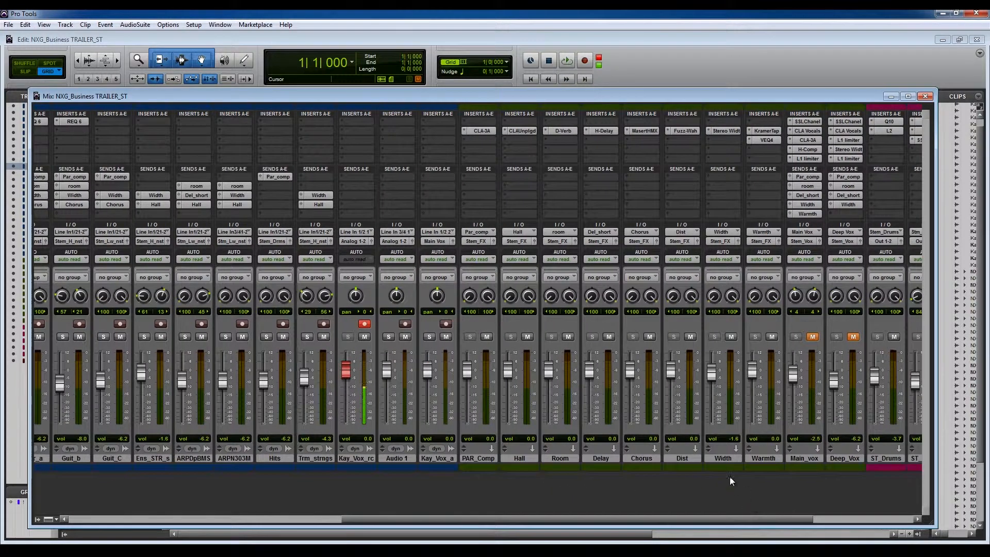
drag(760, 519, 450, 510)
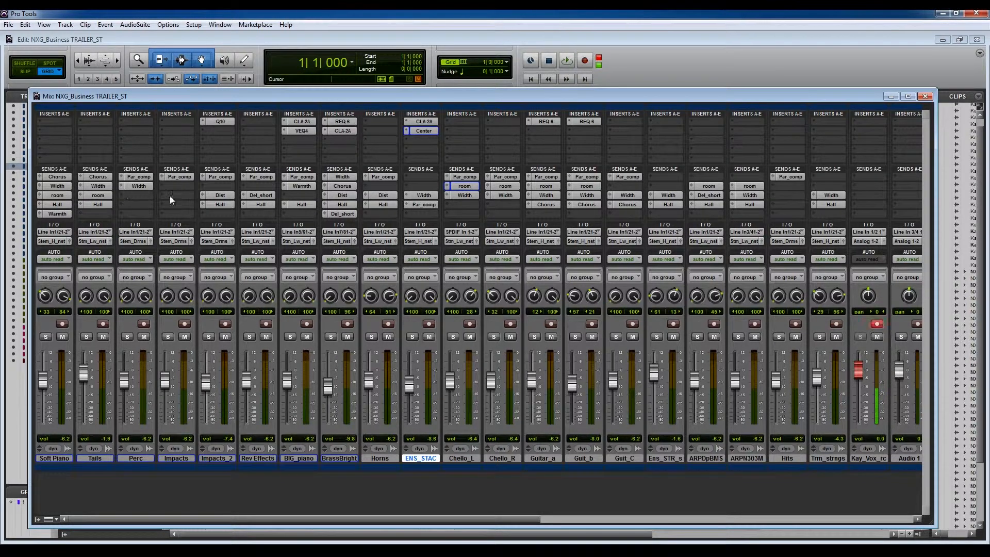
Inspect the CLA-3A on PAR_Comp, the CLA Unplugged on Hall and the D-Verb on Room, closing each plug-in window
click(583, 519)
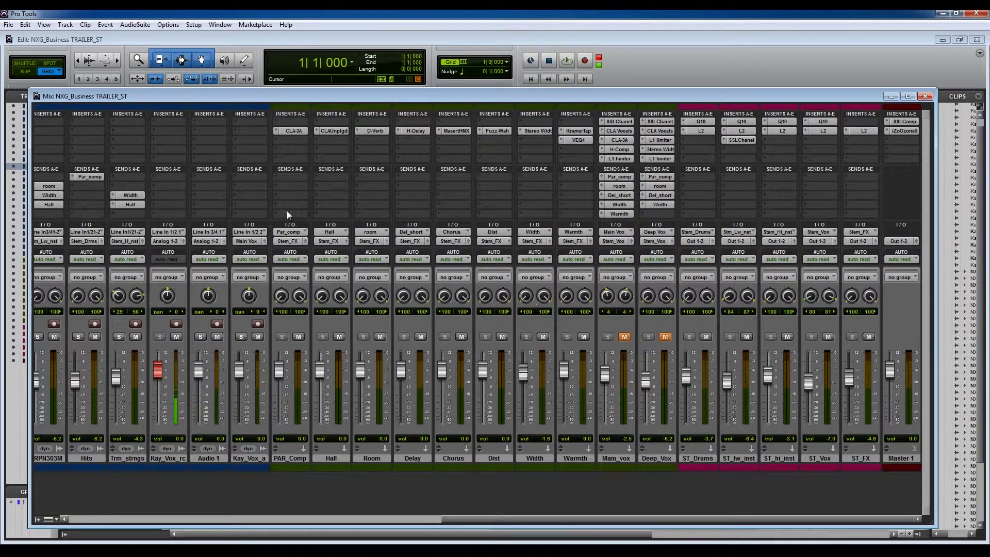
click(296, 132)
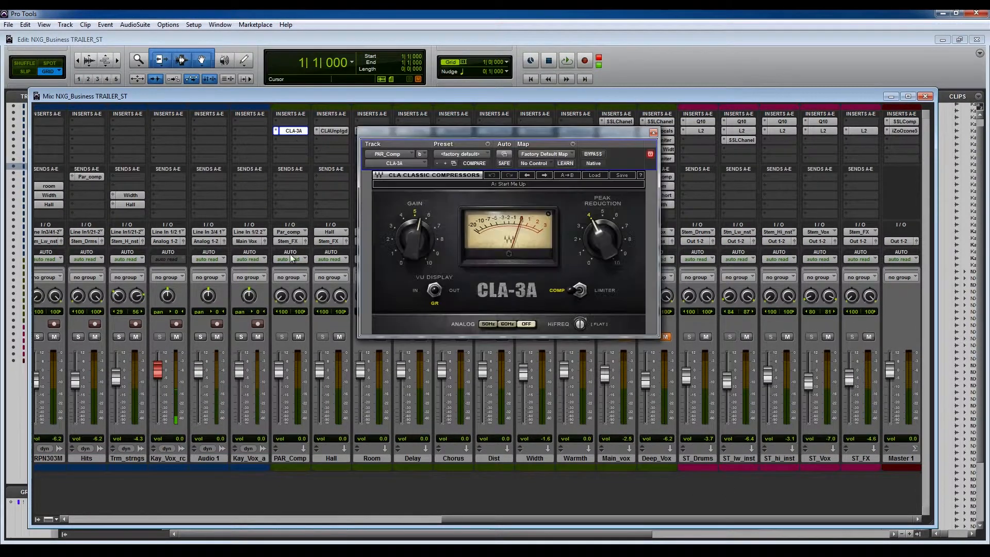
click(653, 133)
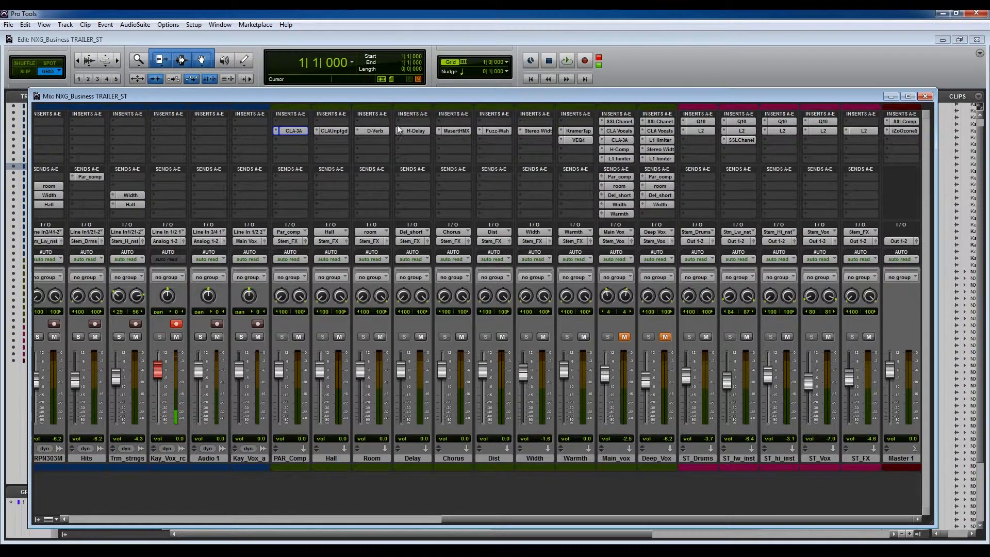
click(335, 132)
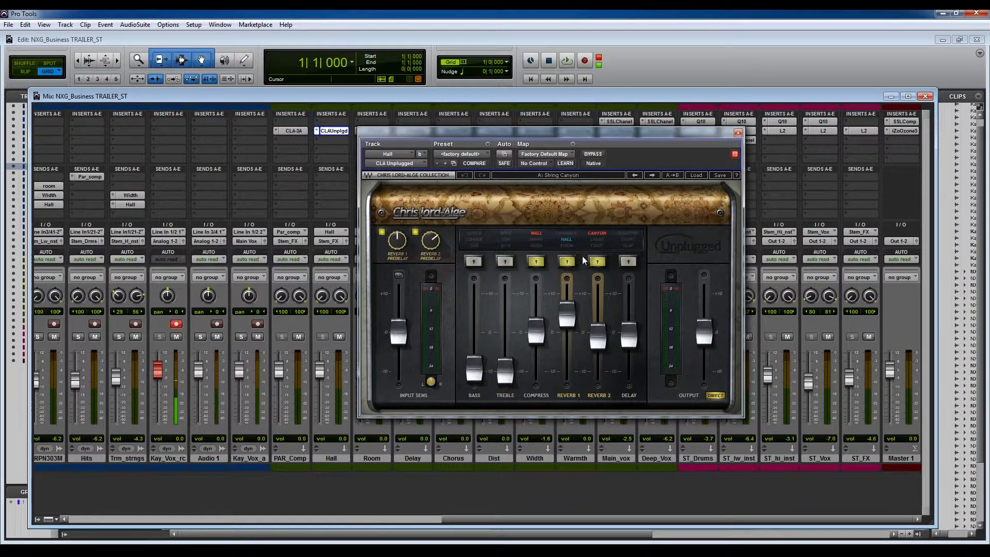
click(738, 132)
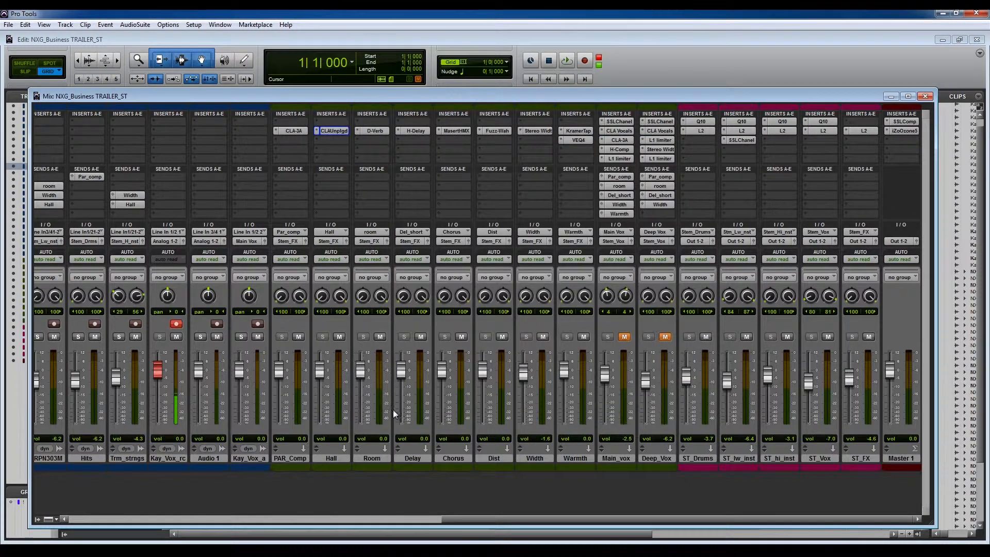
click(378, 132)
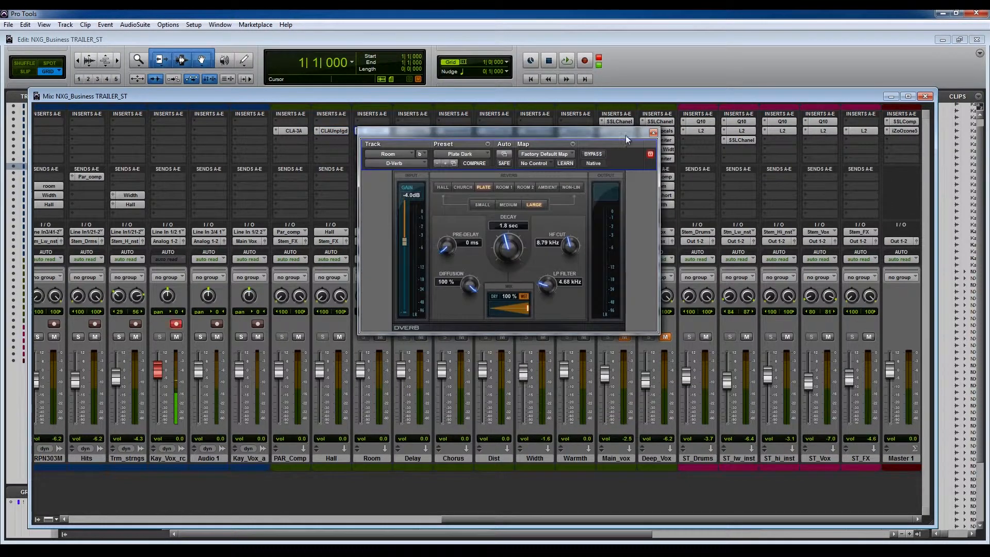
click(654, 133)
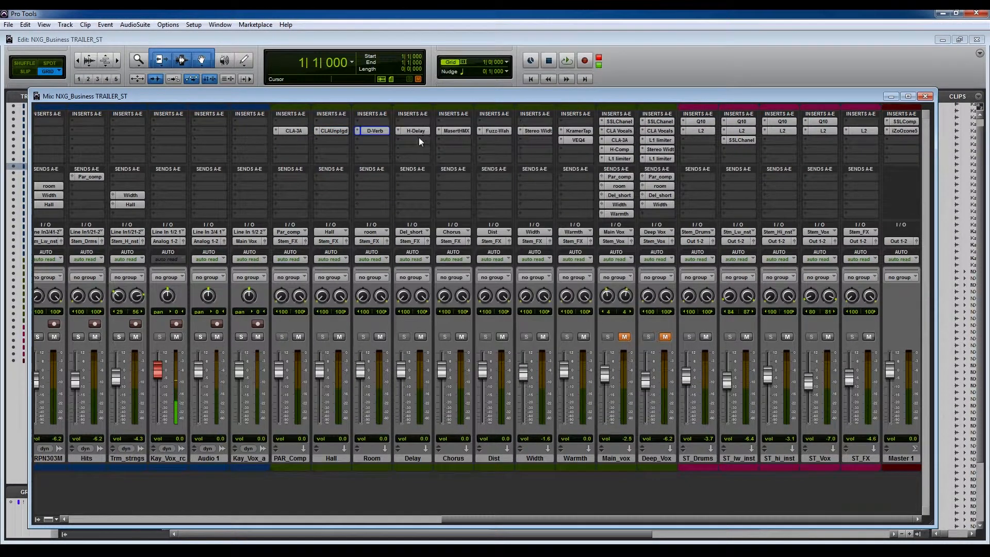
Inspect the H-Delay on Delay, the Maserati HMX on Chorus and the Fuzz-Wah on Dist, closing each plug-in window
click(420, 130)
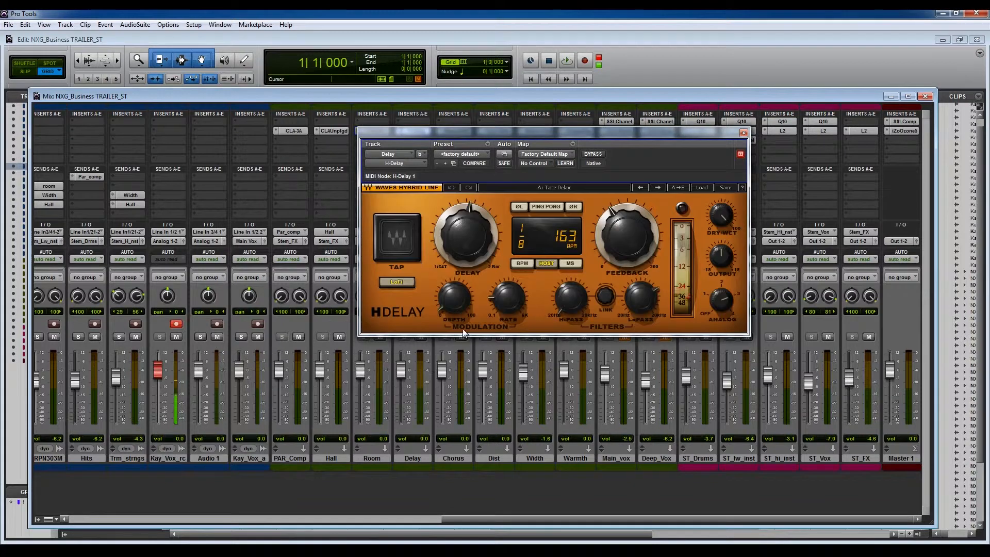
click(743, 133)
click(457, 131)
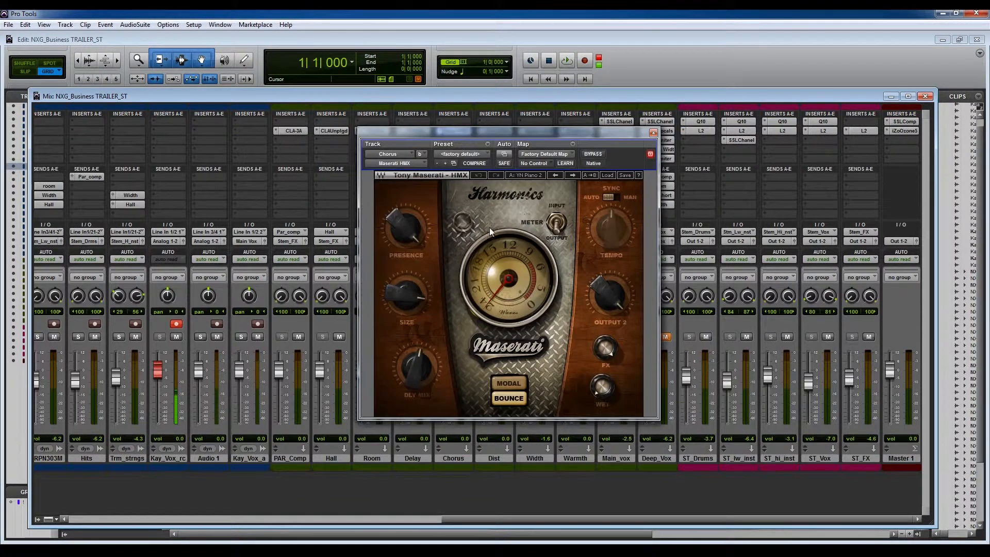
click(654, 133)
click(495, 130)
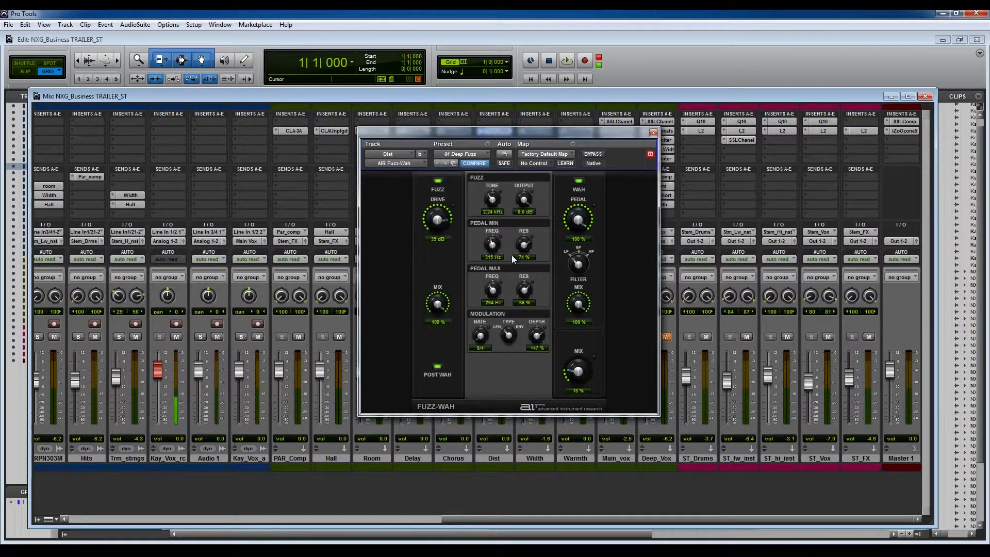
click(653, 132)
Inspect the Stereo Width plug-in on Width and the Kramer Tape and VEQ4 on Warmth, closing each plug-in window
click(543, 131)
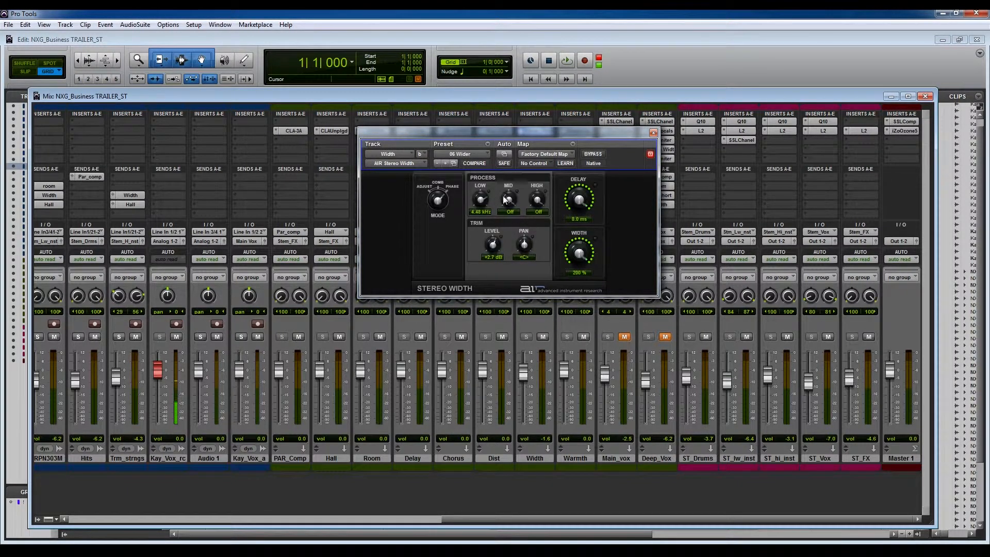
click(652, 134)
click(579, 131)
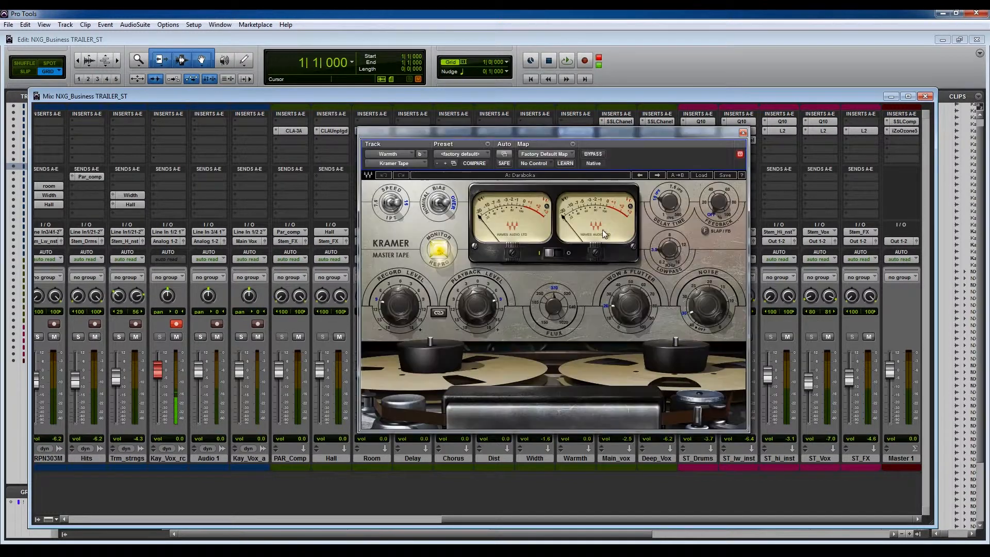
click(743, 133)
click(582, 140)
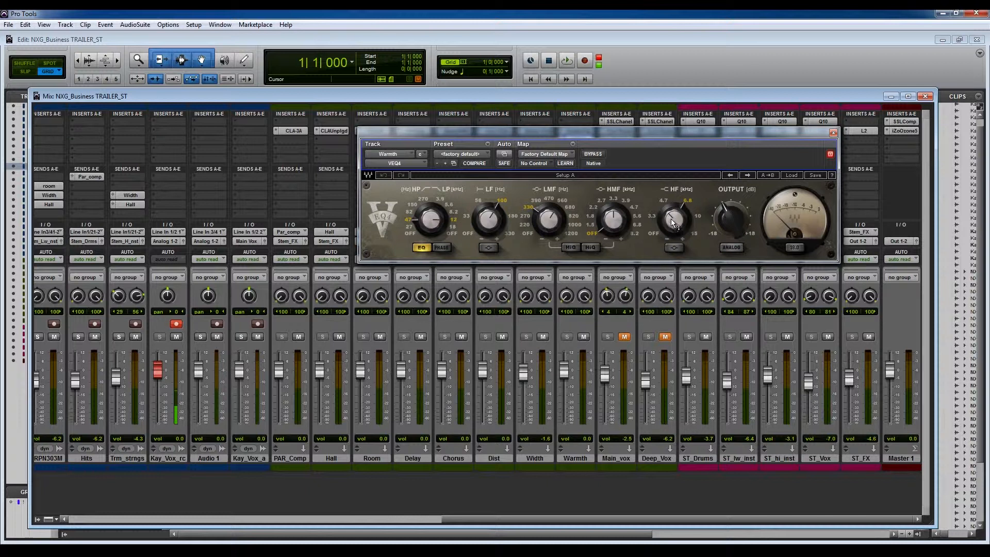
mouse_move(669, 218)
click(834, 134)
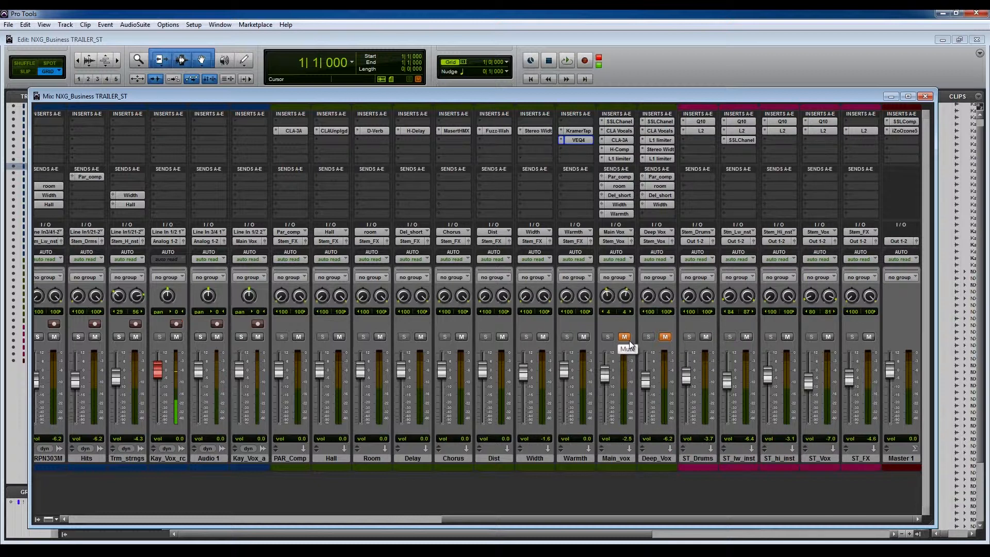
Select the Deep_Vox channel and the stem channels ST_Drums, ST_lw_inst, ST_hi_inst, ST_Vox and ST_FX one after another
click(721, 457)
click(661, 457)
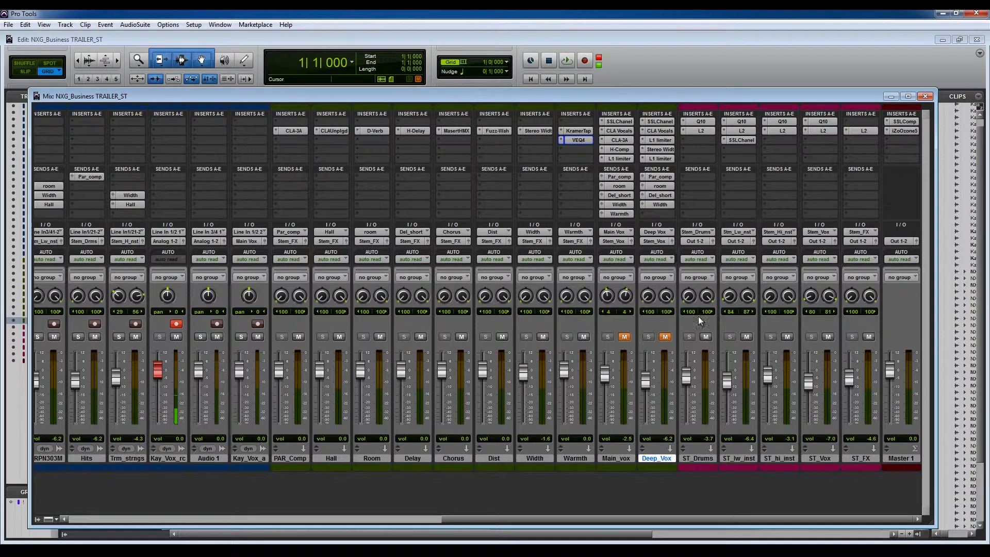
click(702, 458)
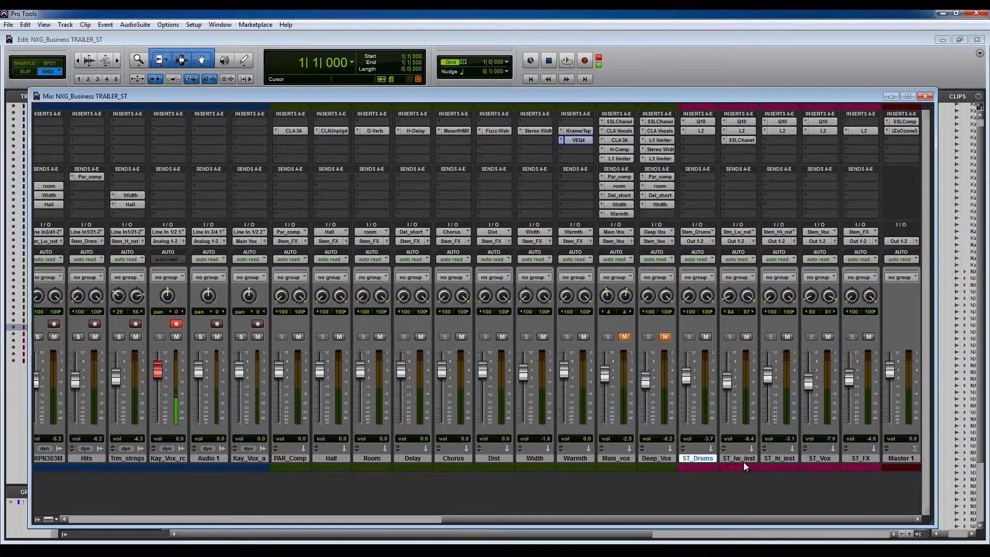
click(744, 459)
click(769, 459)
click(819, 459)
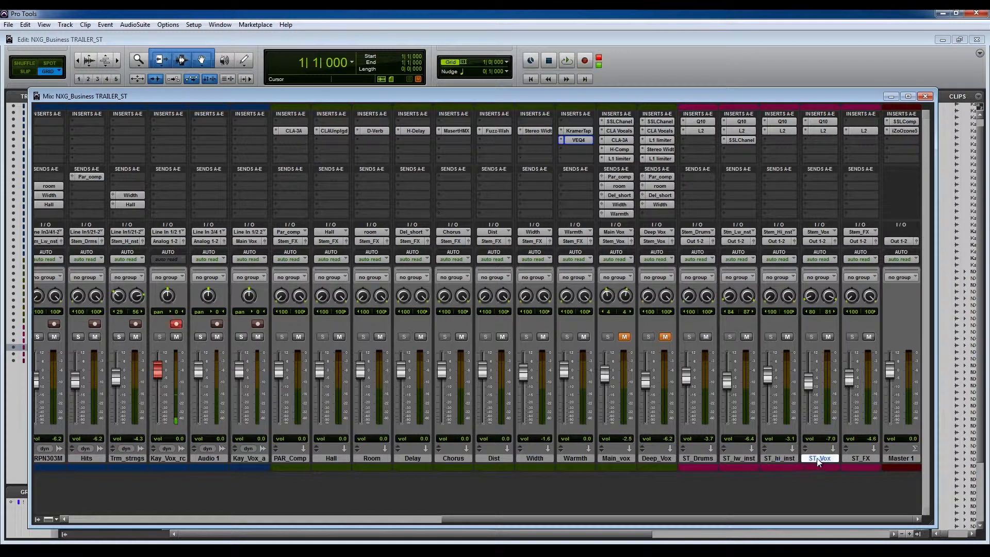
click(871, 459)
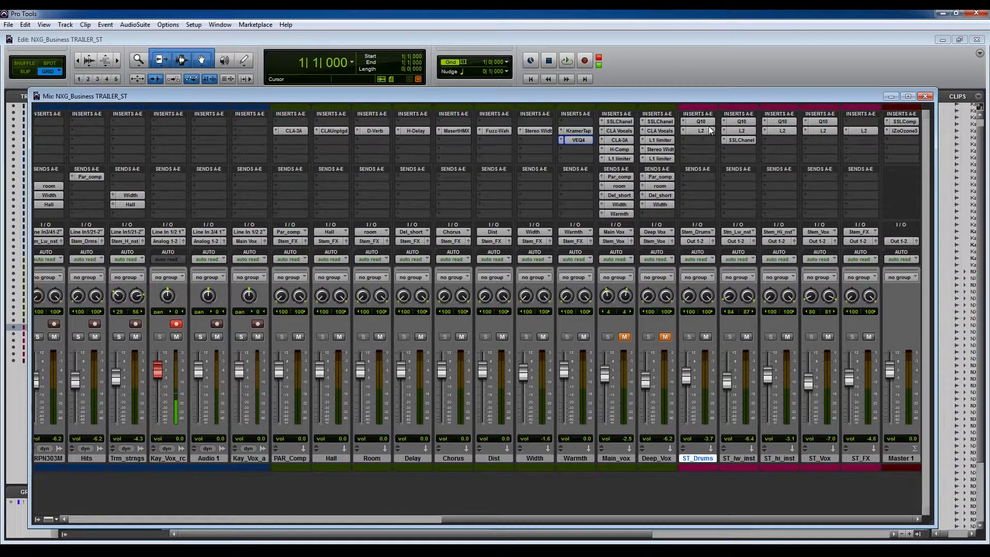
Inspect the L2 Ultramaximizer settings on the ST_Drums channel and close the plug-in window
click(709, 125)
click(701, 131)
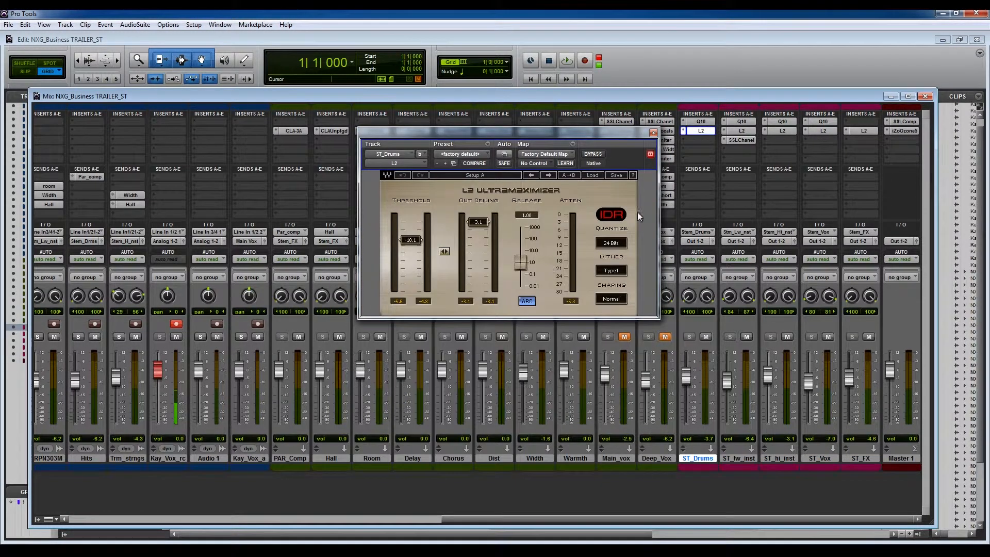
click(653, 133)
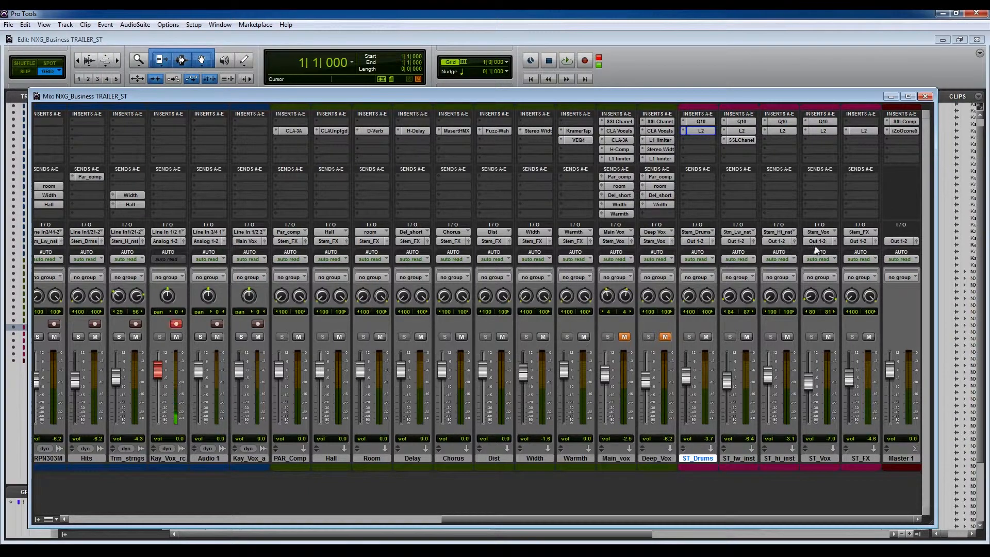
Go through the instrument, effects and vocal stem channels from ST_lw_inst to ST_FX and back, selecting them individually
click(744, 459)
click(779, 458)
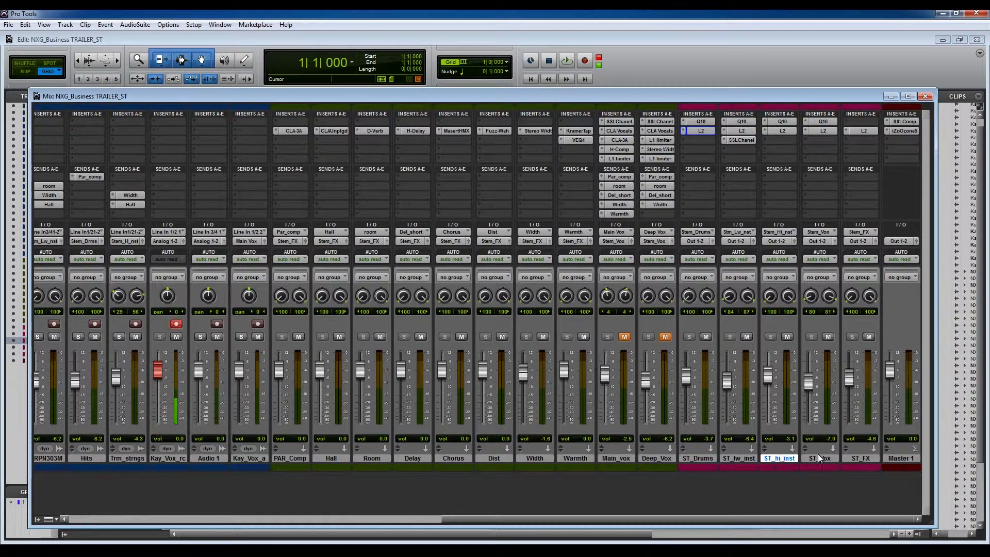
click(867, 459)
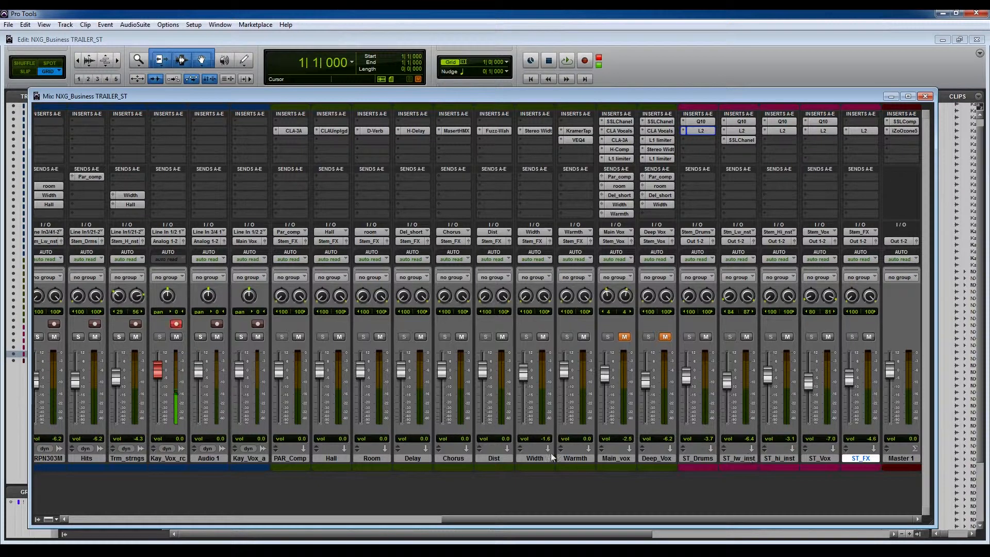
click(817, 459)
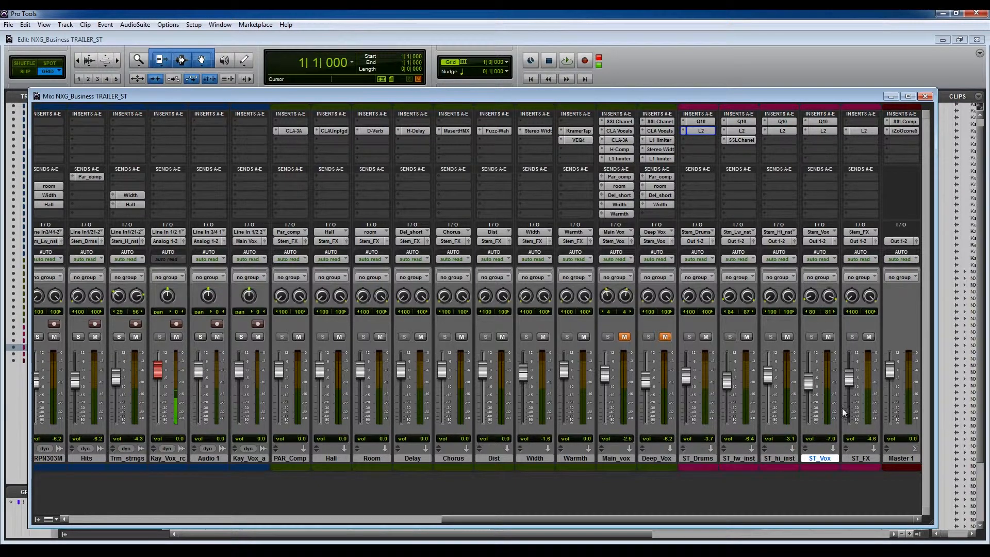
click(779, 457)
click(748, 458)
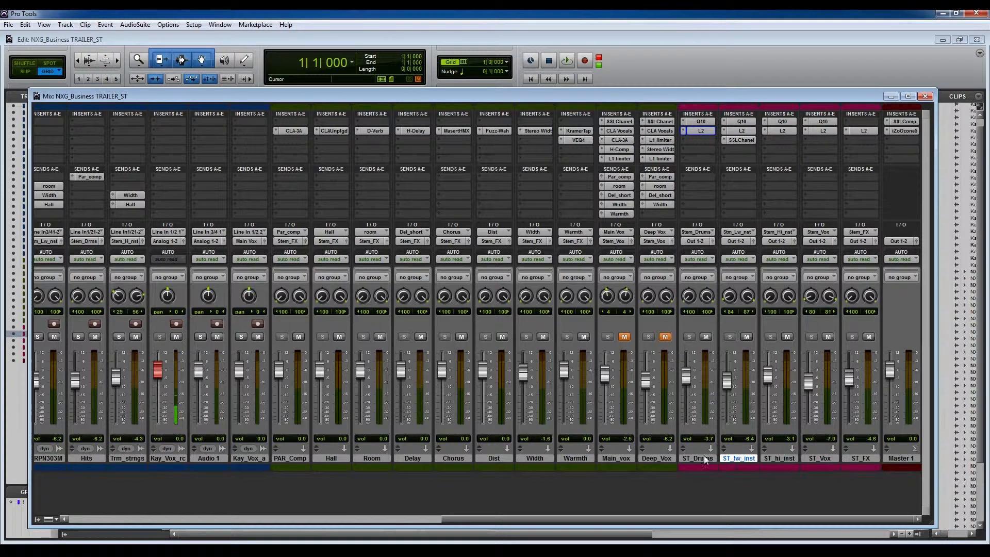
Select the ST_Drums channel and close the Mix window to show the arrangement
click(707, 457)
drag(587, 519, 214, 486)
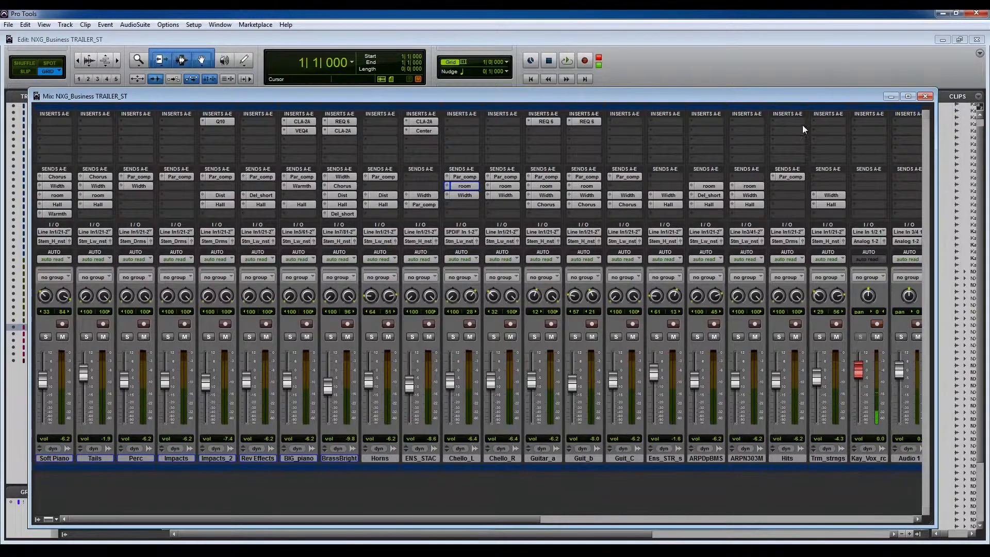
click(926, 96)
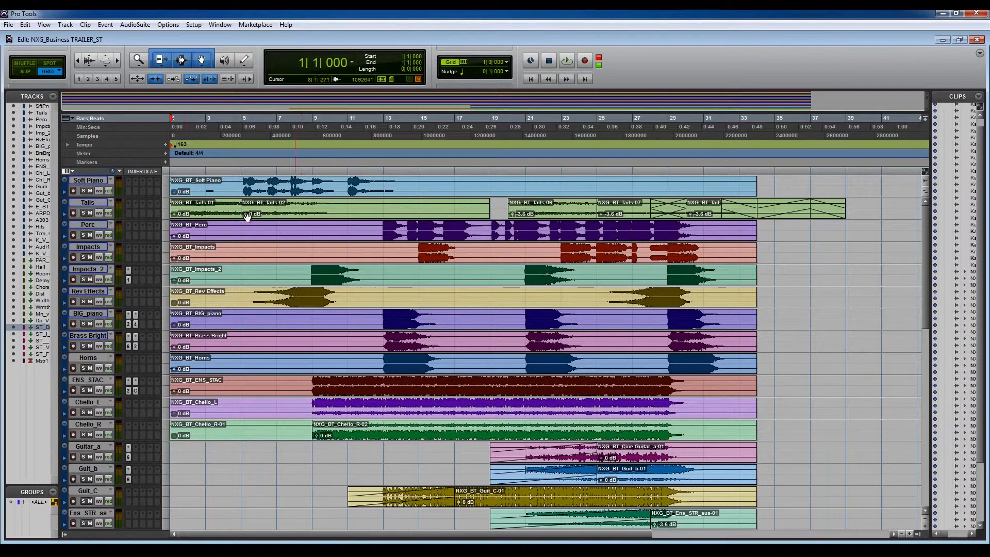
Select and solo the Soft Piano track, and bring up its channel in the Mix window
click(98, 181)
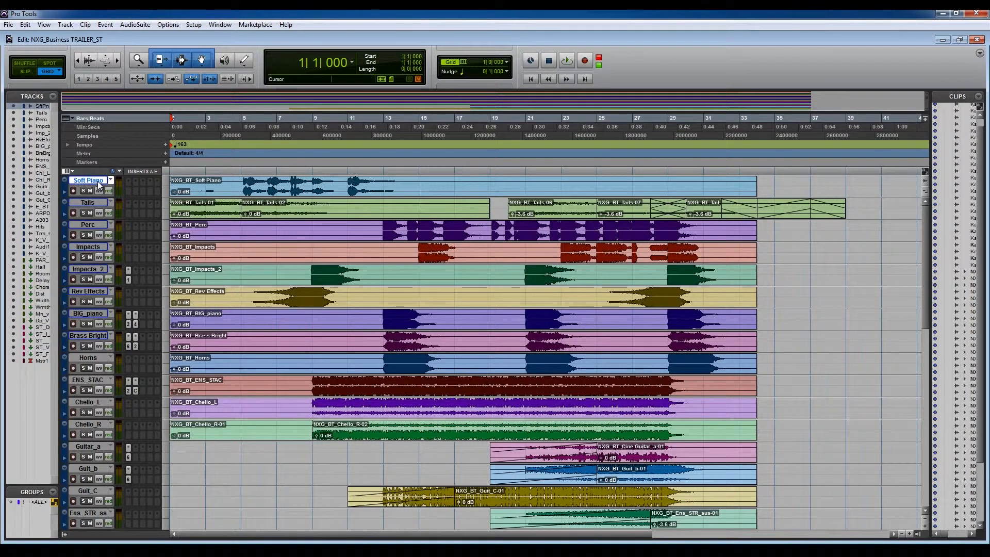
click(85, 192)
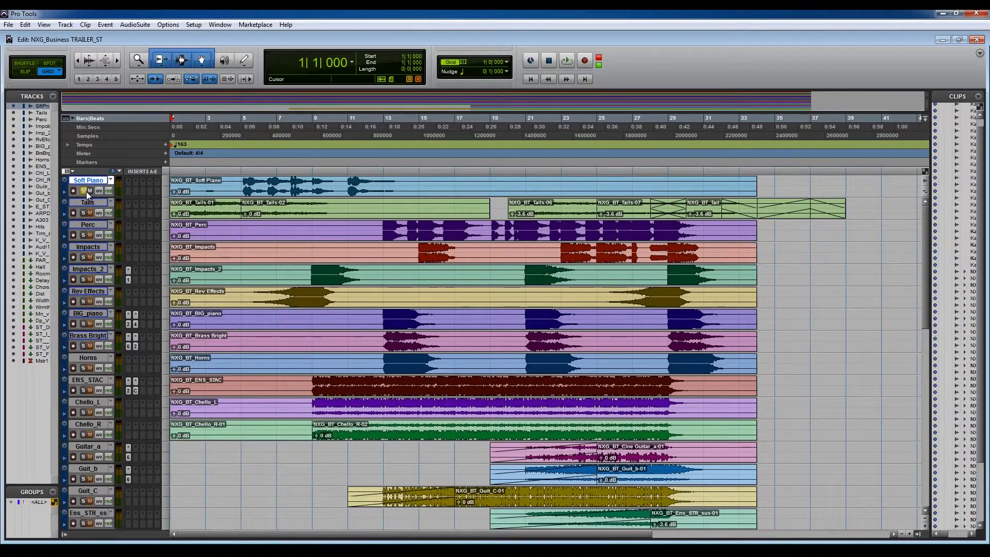
key(ctrl+equal)
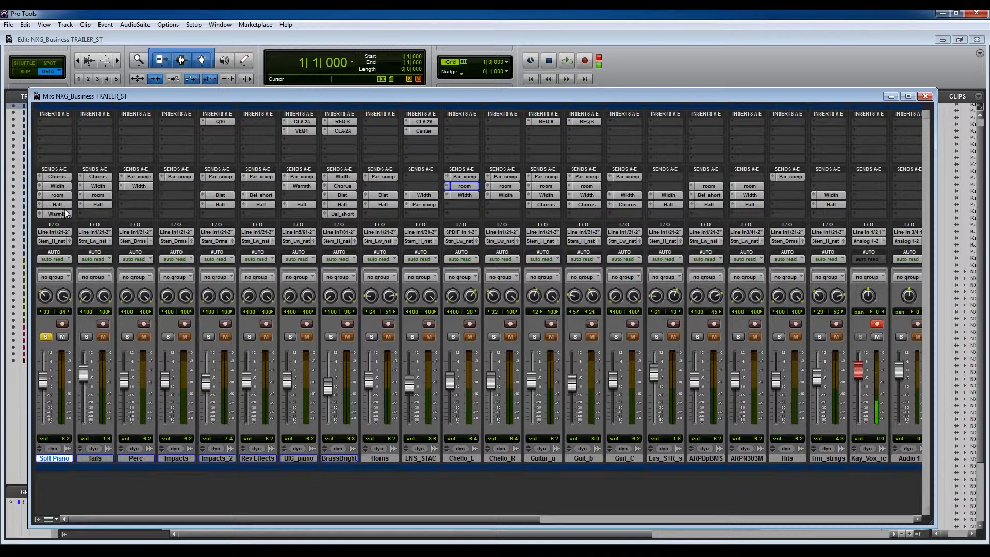
Inspect Soft Piano's Chorus, Width, room, Hall and Warmth sends one by one and close the send window
click(58, 175)
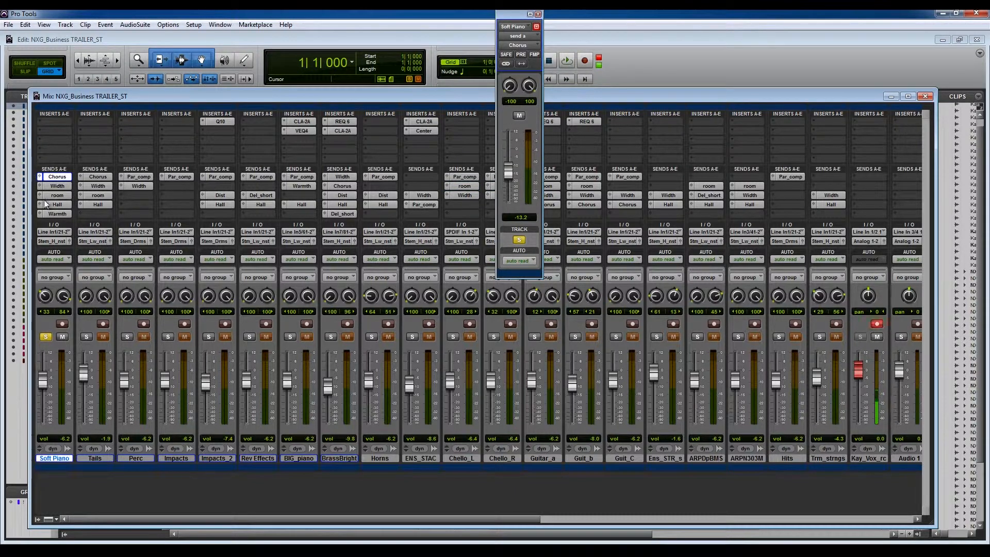
click(58, 187)
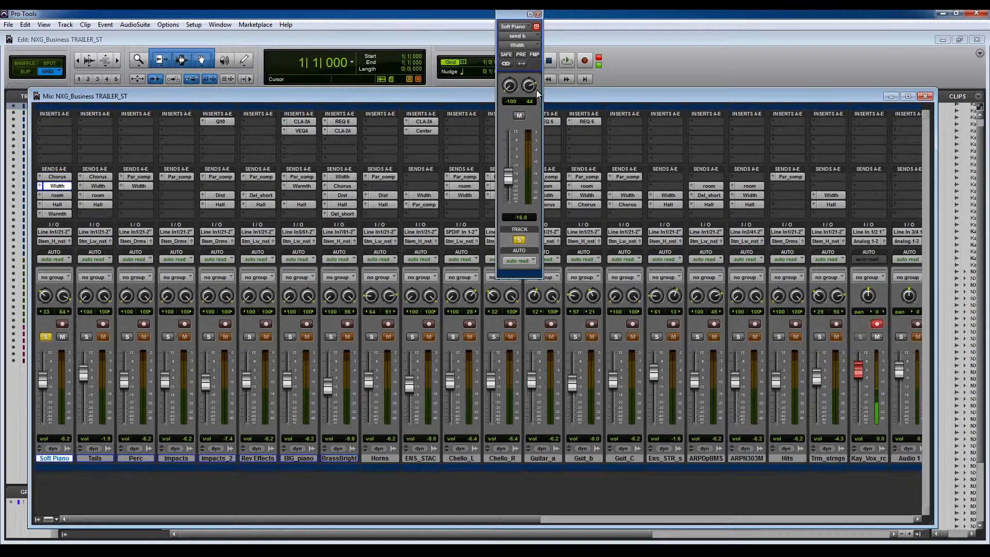
click(65, 197)
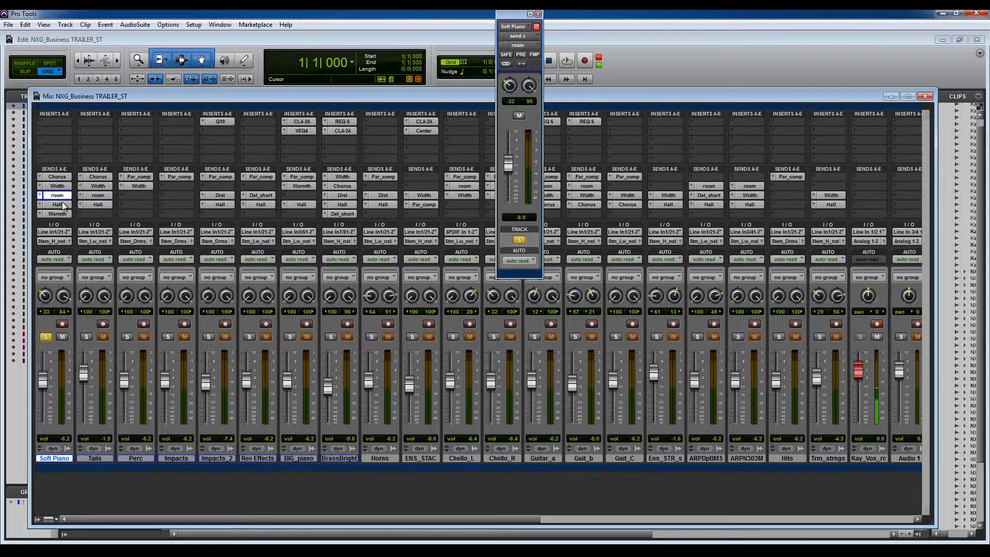
click(61, 202)
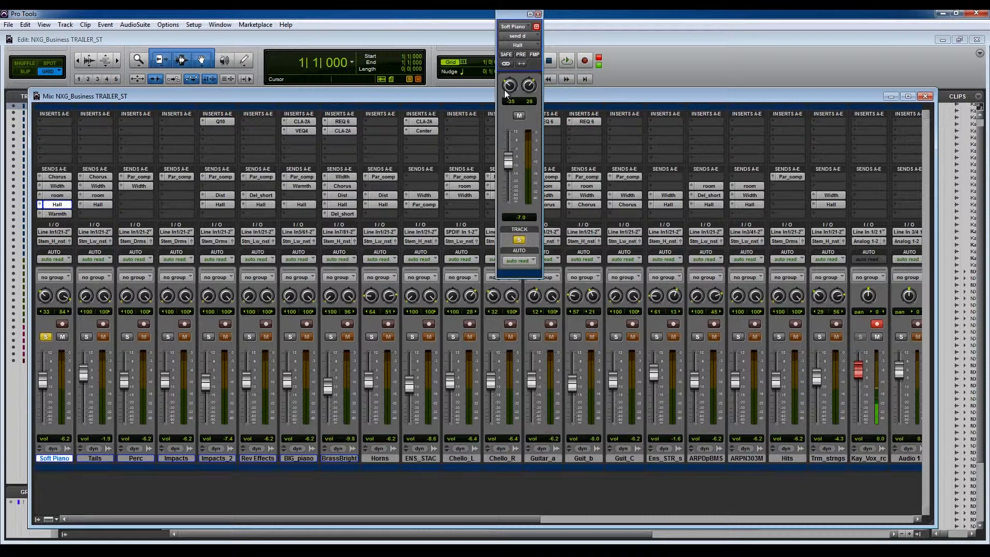
click(61, 214)
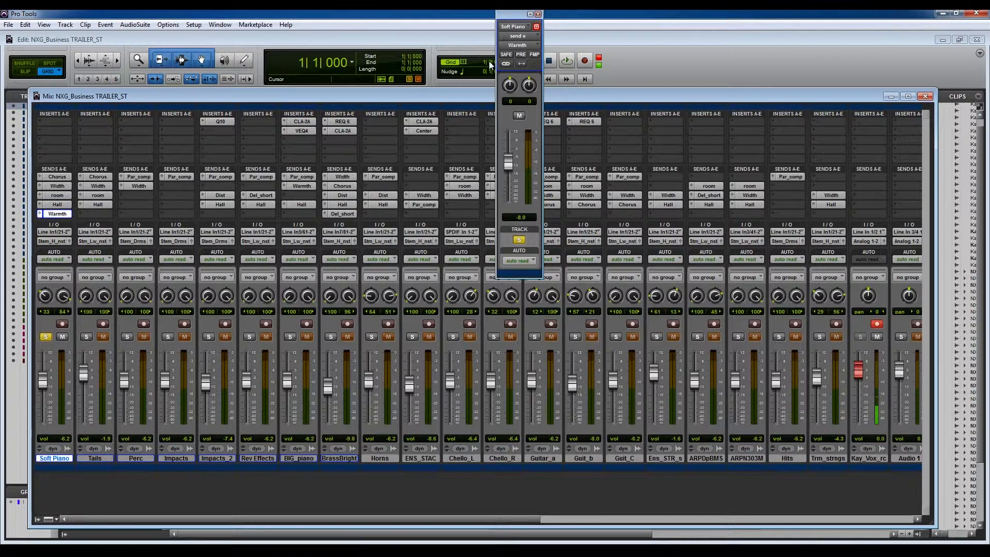
click(538, 14)
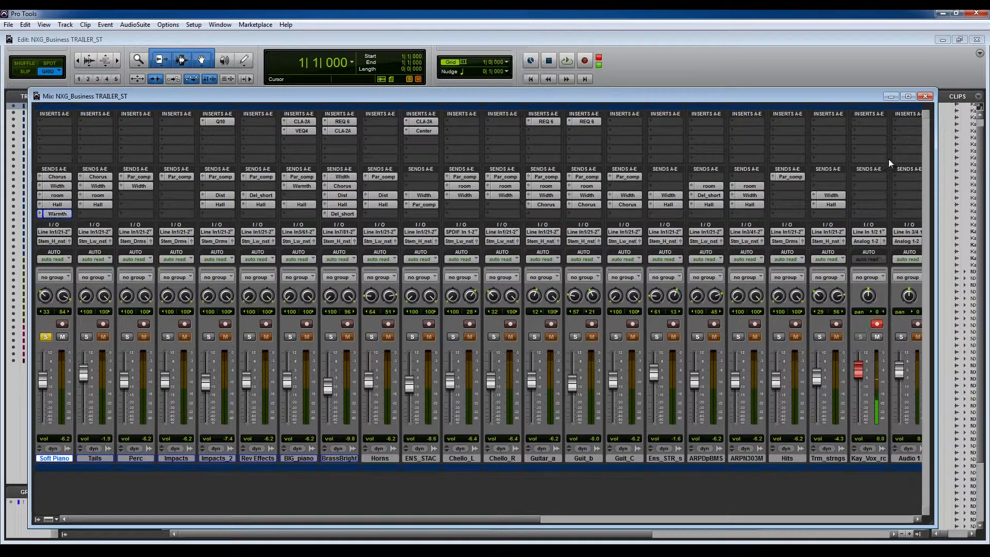
Mute all five Soft Piano sends in the mixer and play the session to hear the track dry, stopping at the arrangement
click(926, 96)
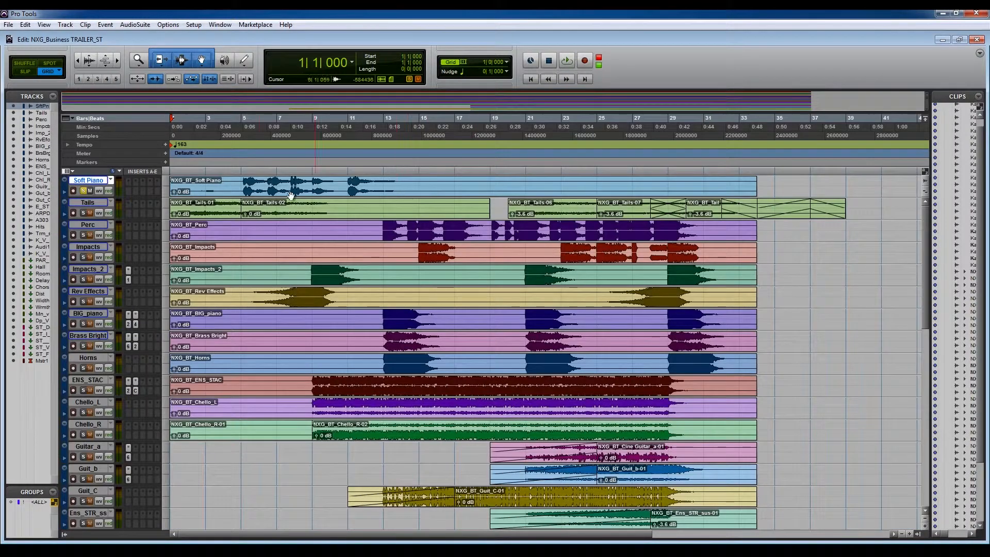
key(ctrl+equal)
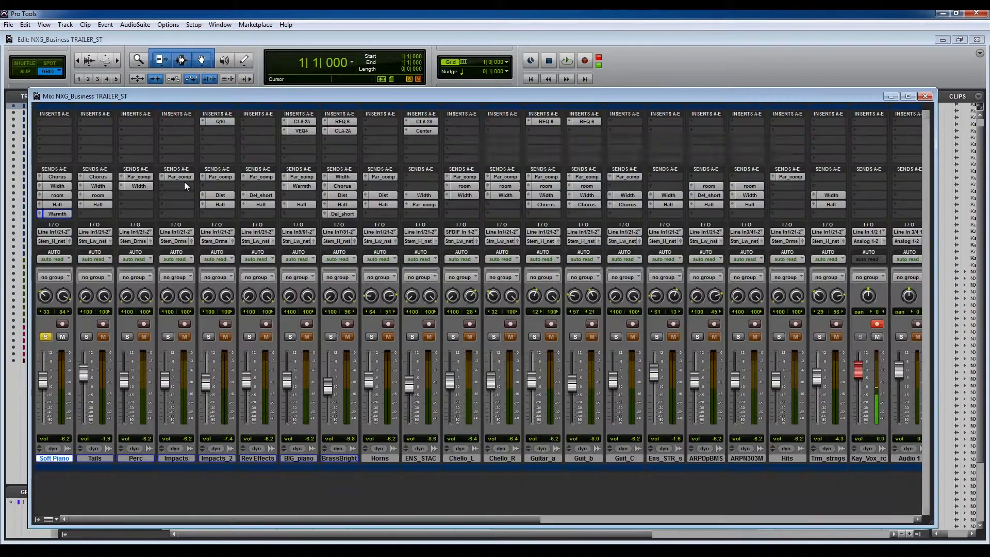
drag(58, 181, 63, 215)
key(space)
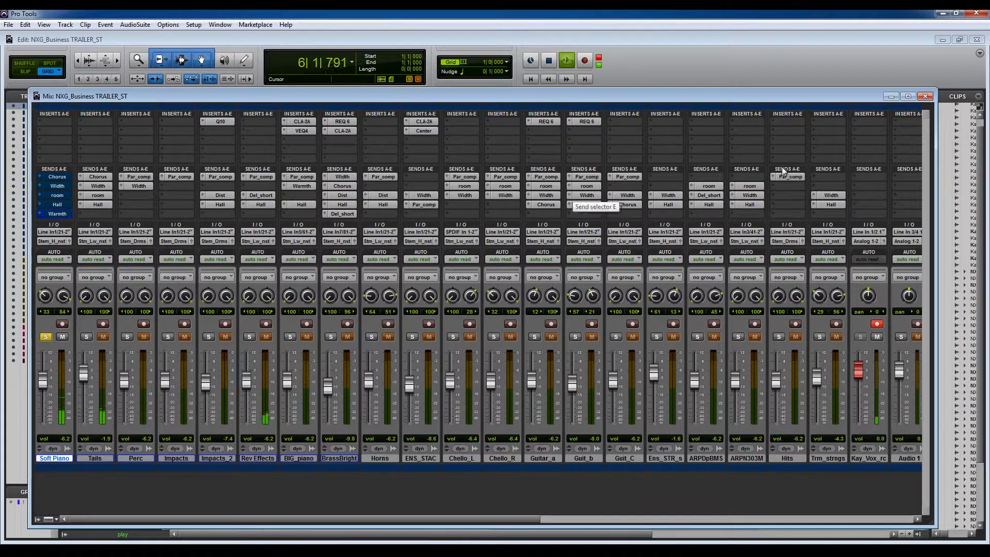
click(925, 96)
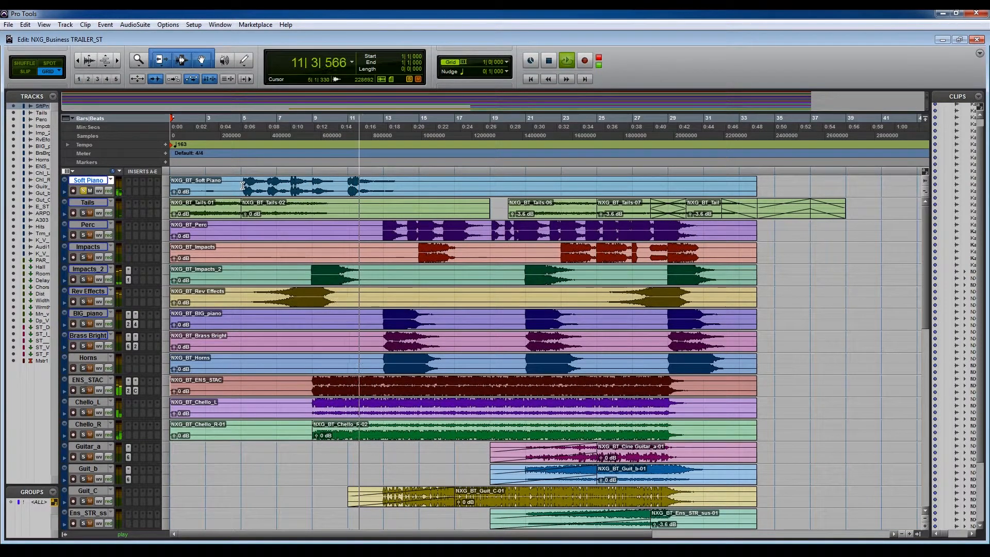
key(space)
Play Soft Piano from bar 5 to 15 while unmuting its Chorus, Width, room, Hall and Warmth sends, and end its solo
drag(242, 185, 413, 193)
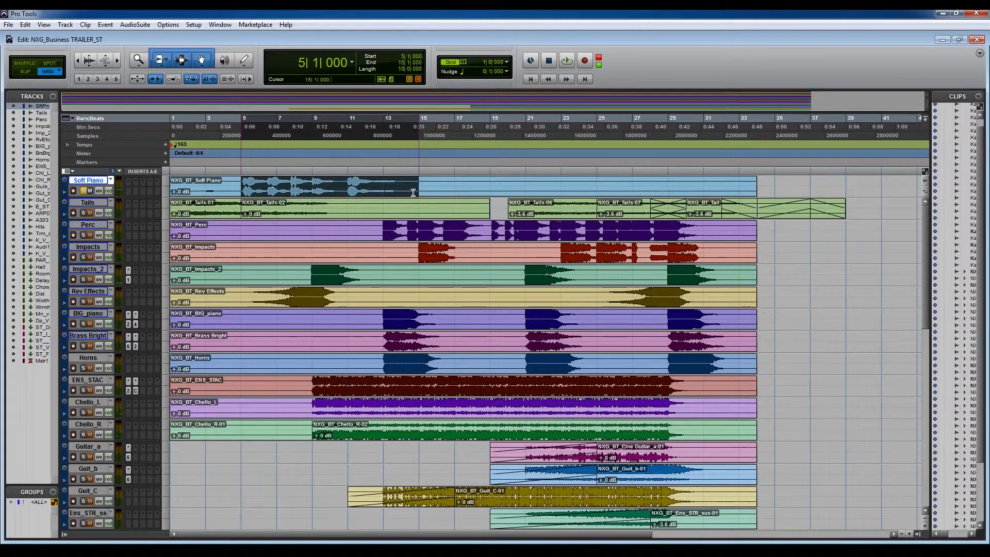
key(ctrl+equal)
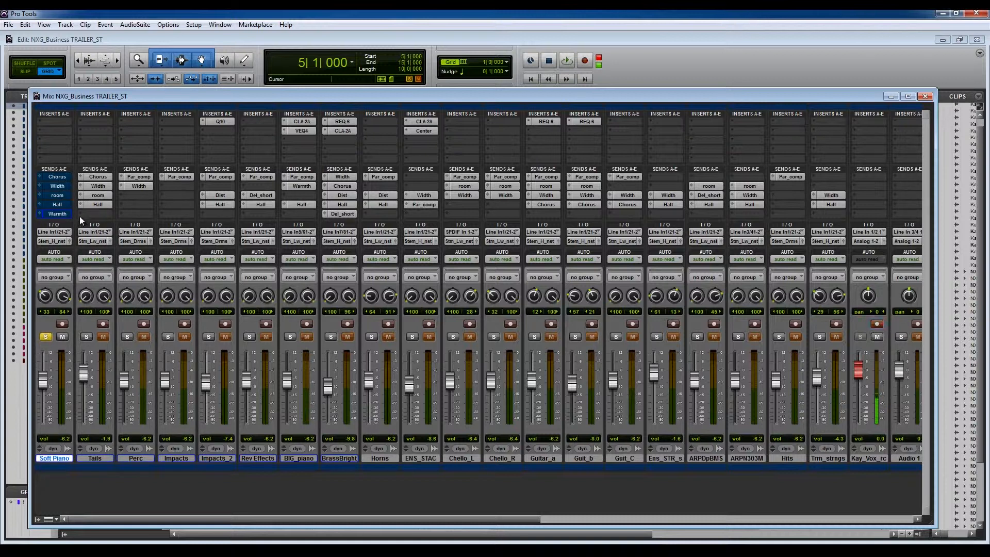
key(space)
ctrl+click(63, 186)
ctrl+click(64, 194)
ctrl+click(64, 204)
ctrl+click(64, 212)
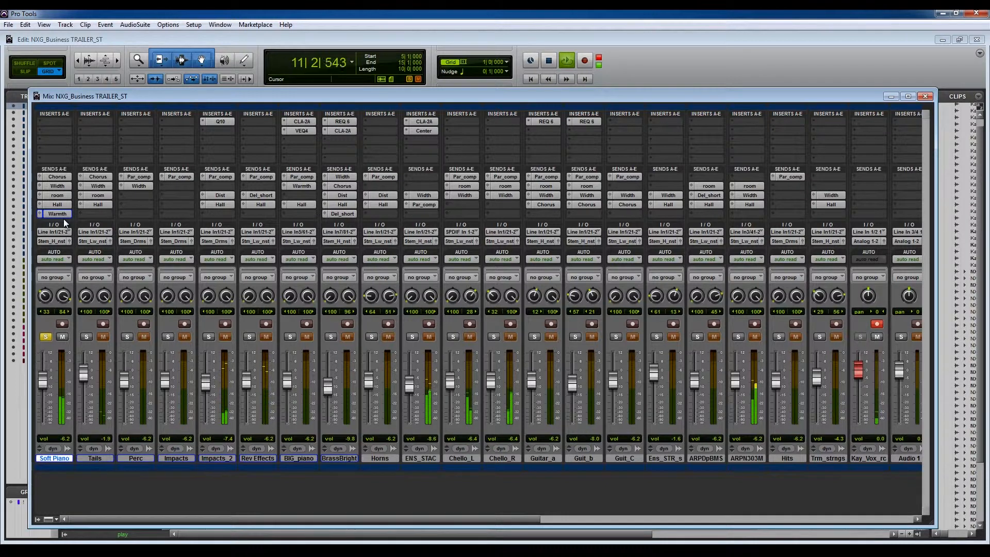
key(space)
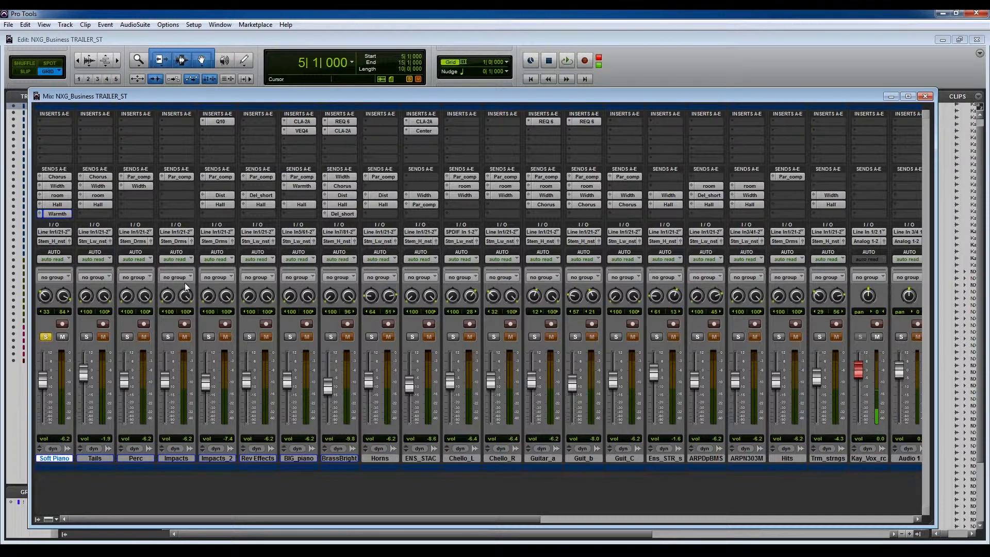
click(925, 97)
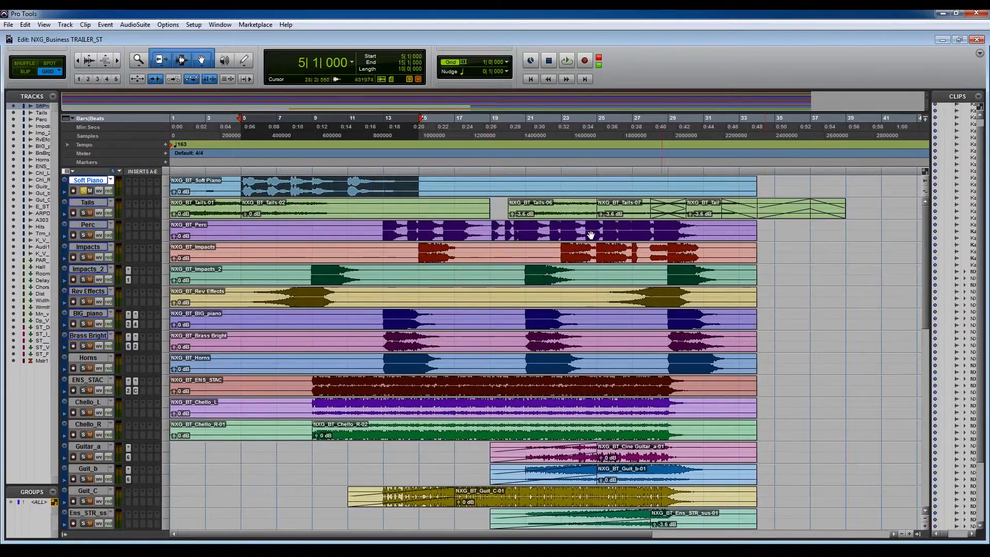
click(84, 191)
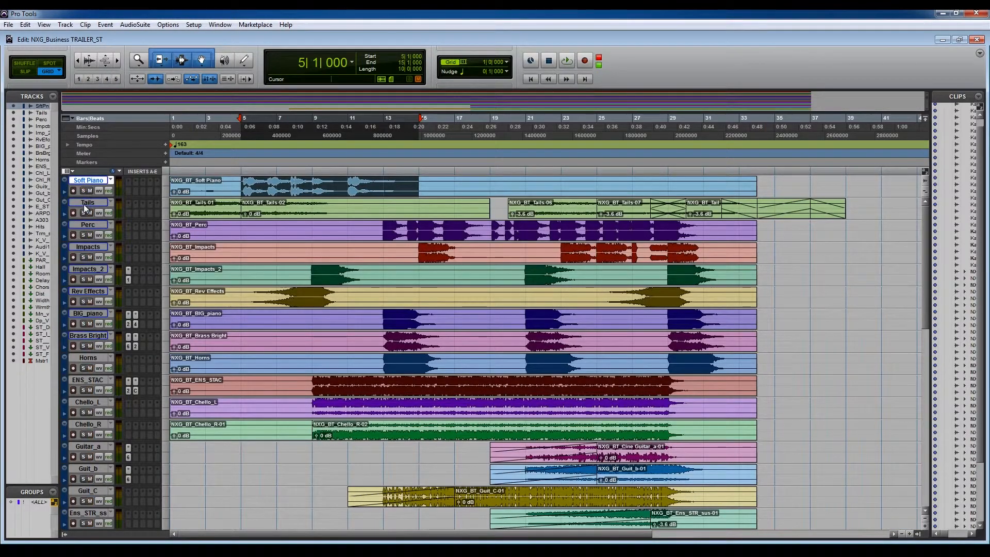
Audition the NXG_BT_Tails-02 clip with the Tails track soloed, and turn the solo off
click(83, 213)
click(257, 218)
key(space)
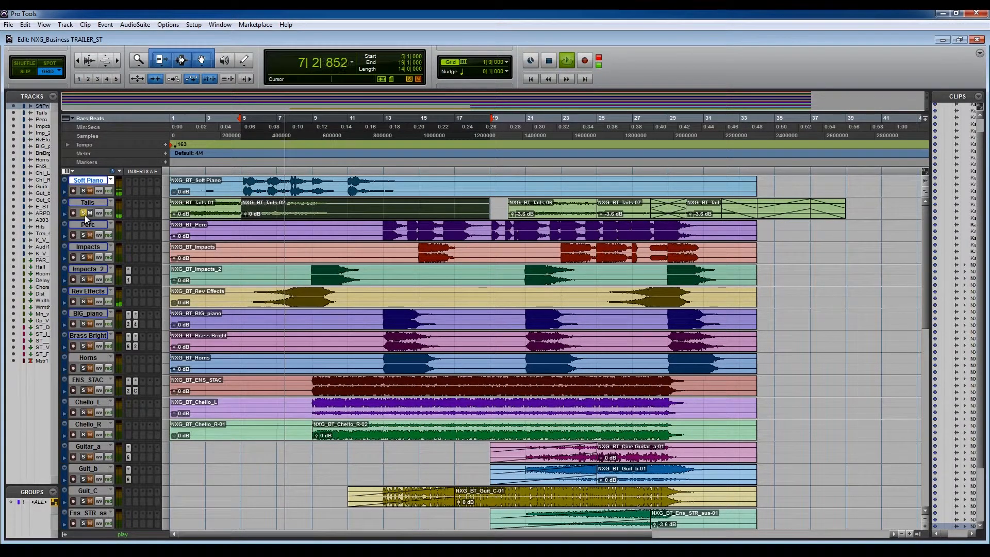
key(space)
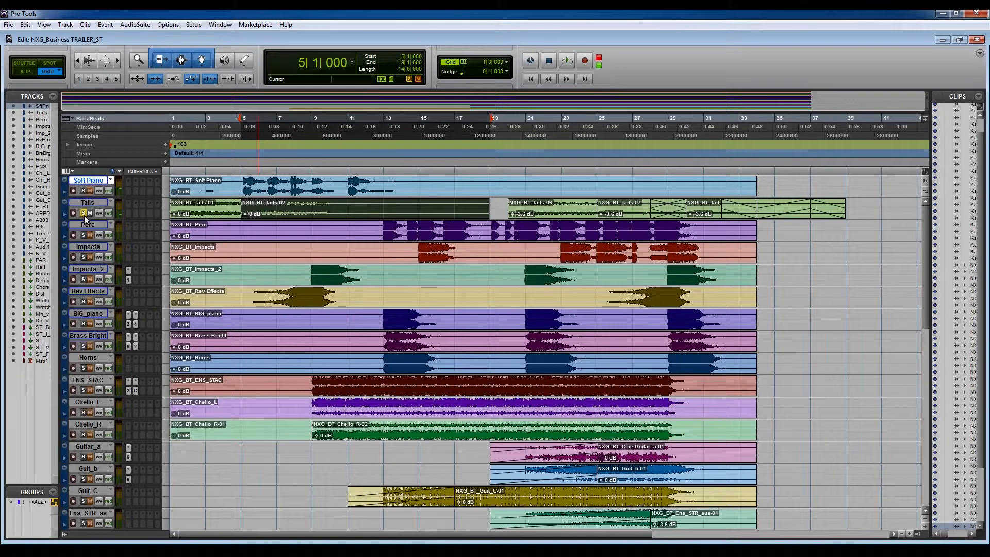
click(84, 214)
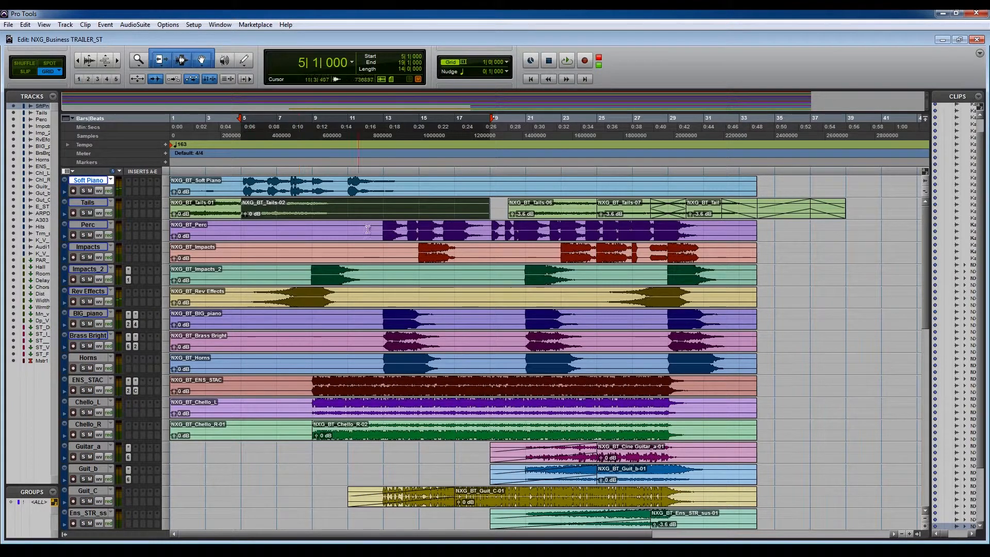
Audition the Perc track in solo over bars 13 to 19, and turn the solo off
drag(384, 232, 484, 232)
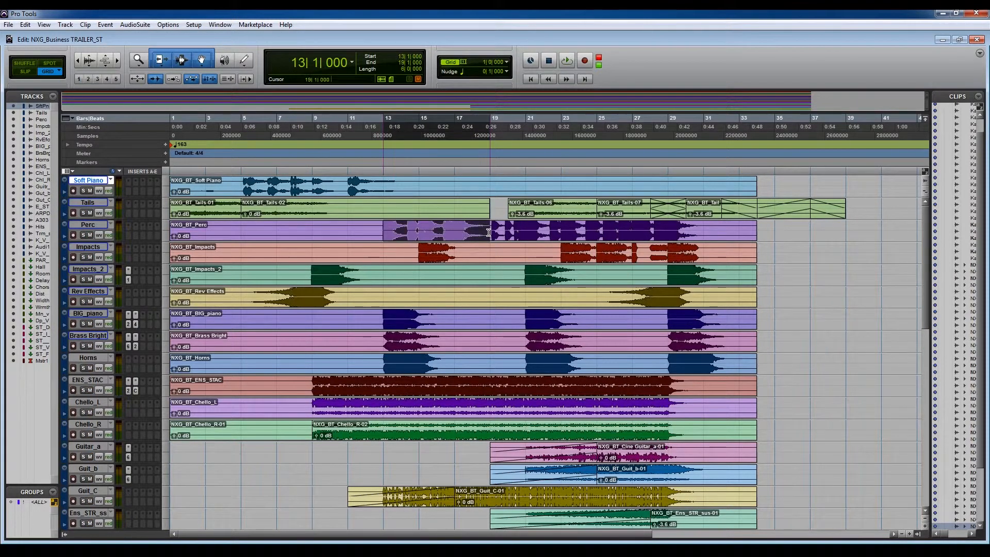
click(84, 235)
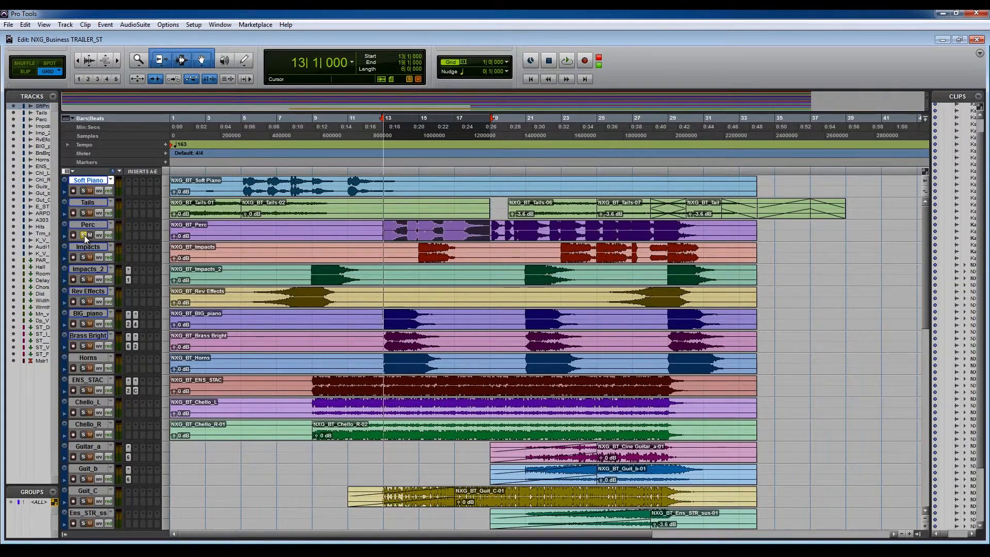
key(space)
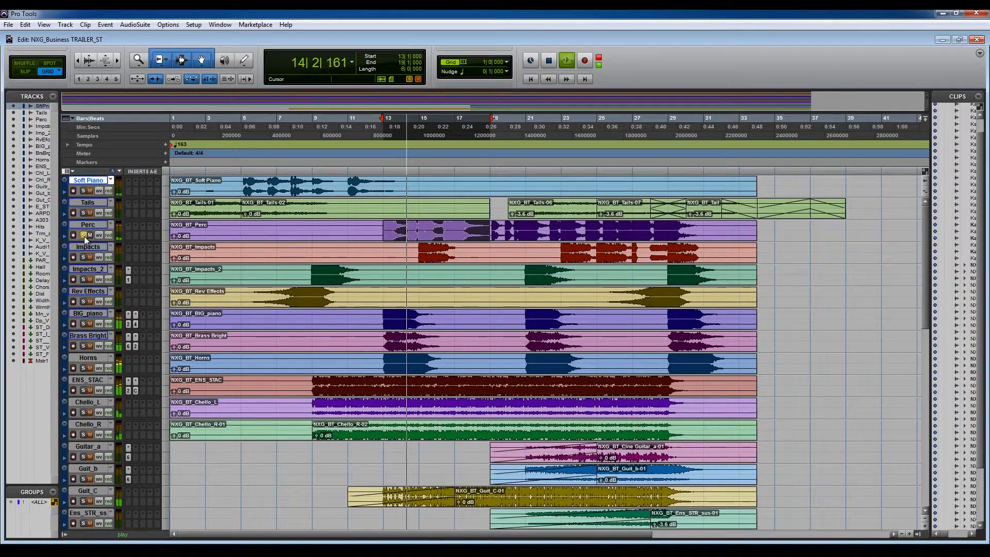
key(space)
click(84, 235)
Audition the Impacts track in solo over bars 15 to 18, and turn the solo off
click(83, 256)
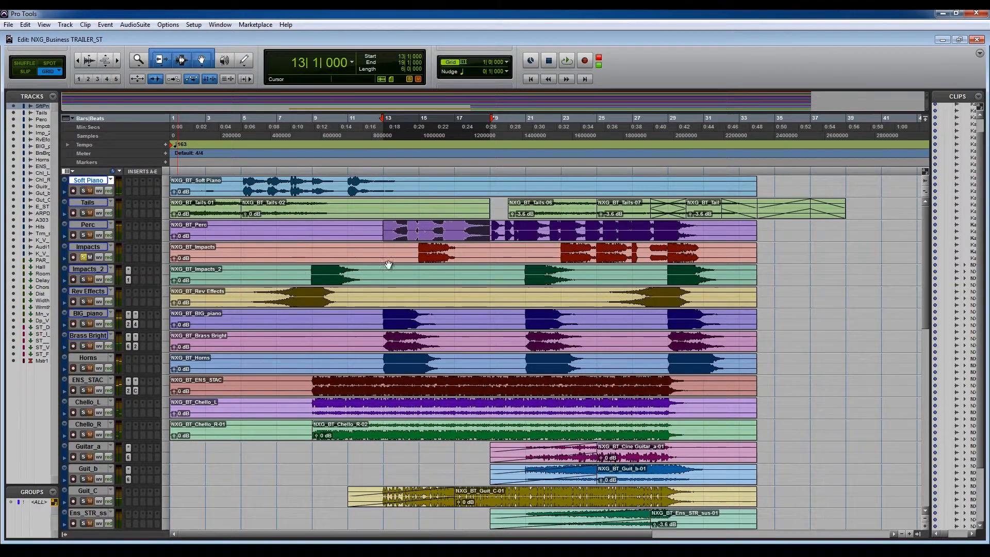
drag(419, 253, 470, 253)
key(space)
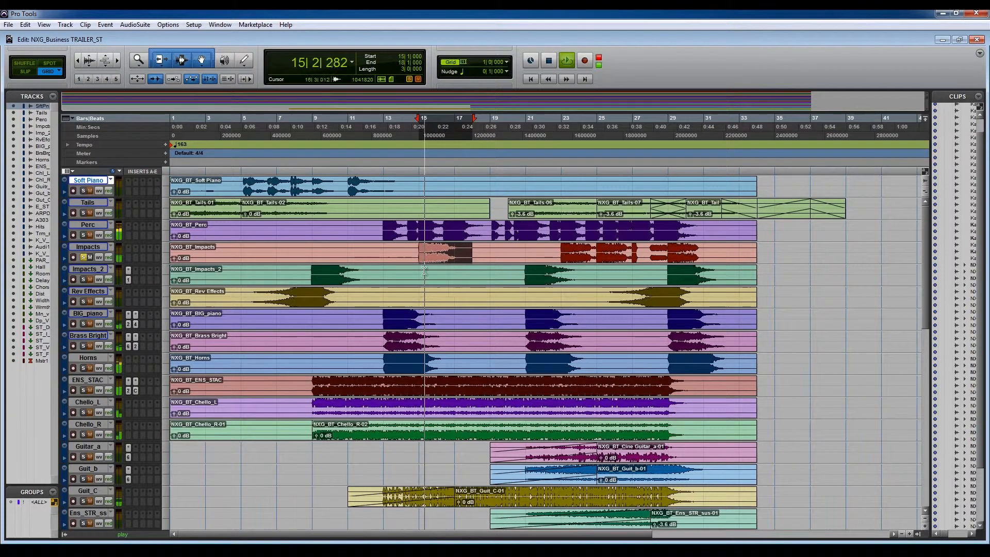
key(space)
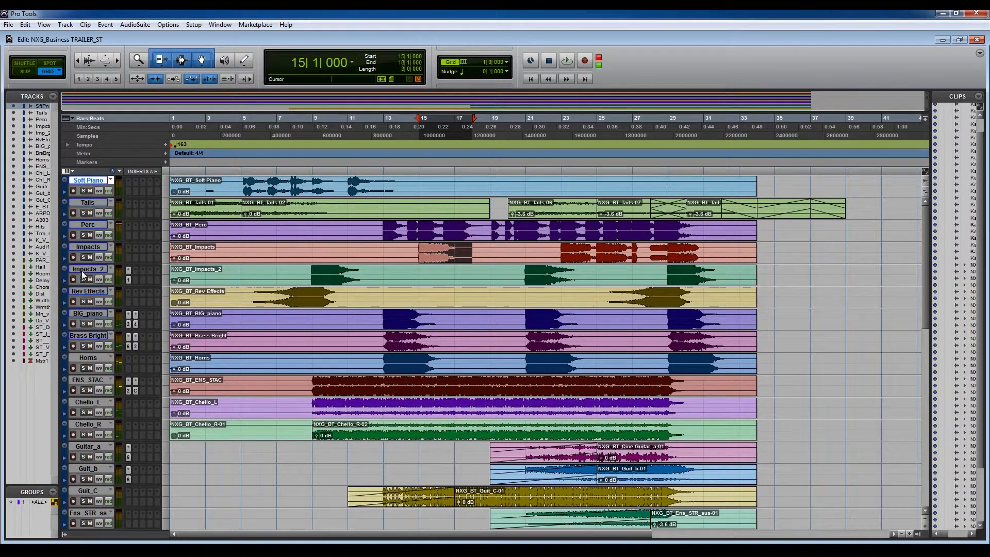
Audition the Impacts_2 track in solo over bars 9 to 13, and turn the solo off
drag(312, 278, 374, 278)
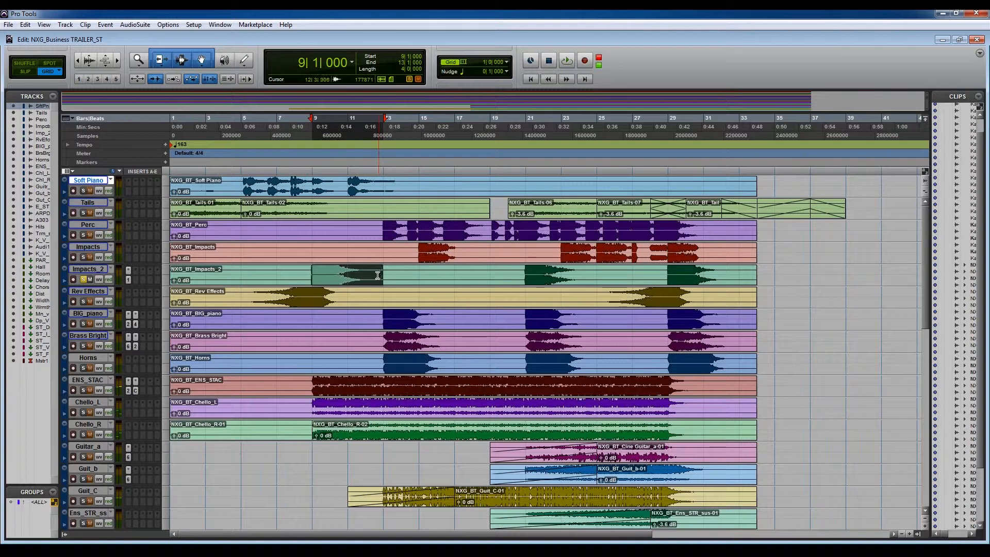
key(space)
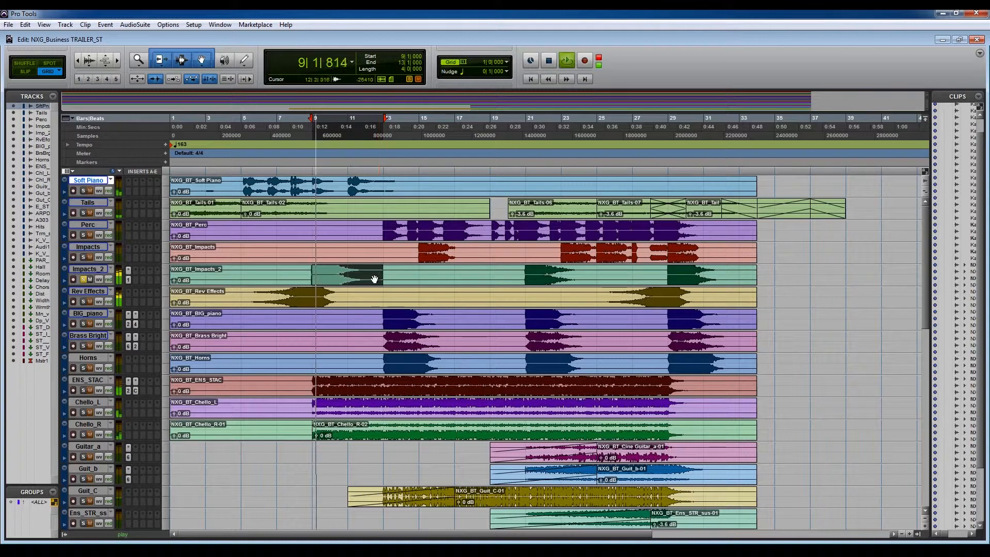
key(space)
click(83, 279)
Audition the Rev Effects track in solo from bar 5 to 13, and turn the solo off
click(83, 301)
drag(243, 301, 384, 301)
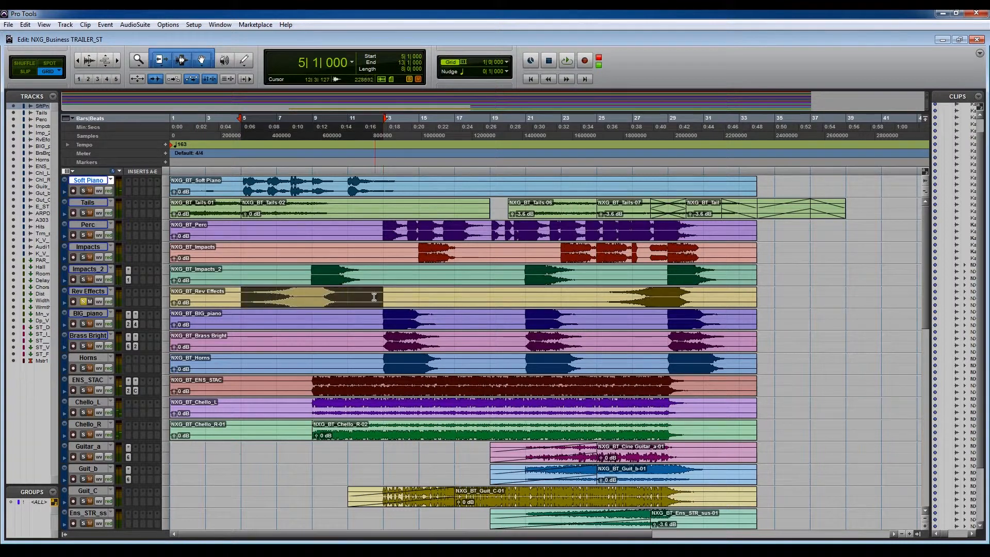
key(space)
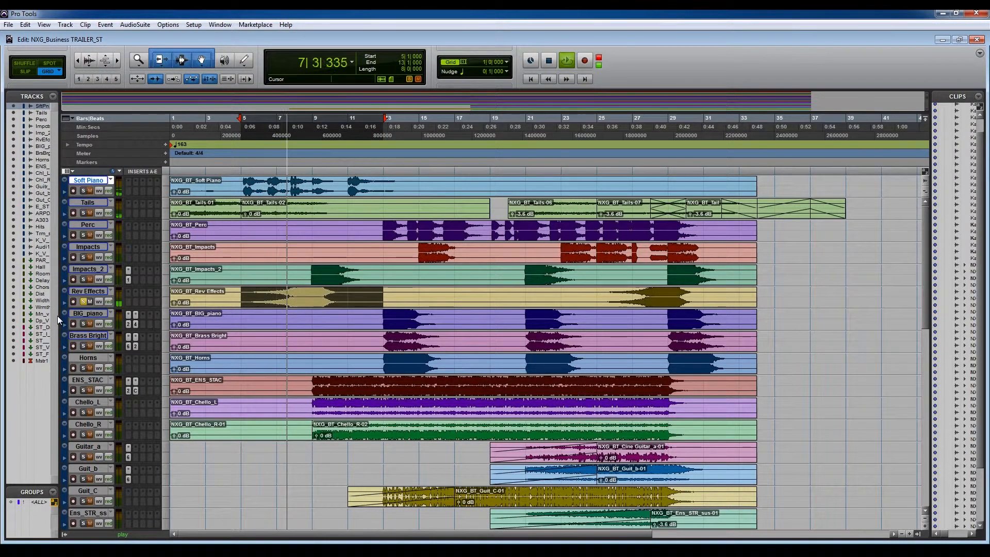
click(84, 301)
key(space)
Solo the BIG_piano track and audition it twice over bars 11 to 17 with the Mix window open
click(82, 324)
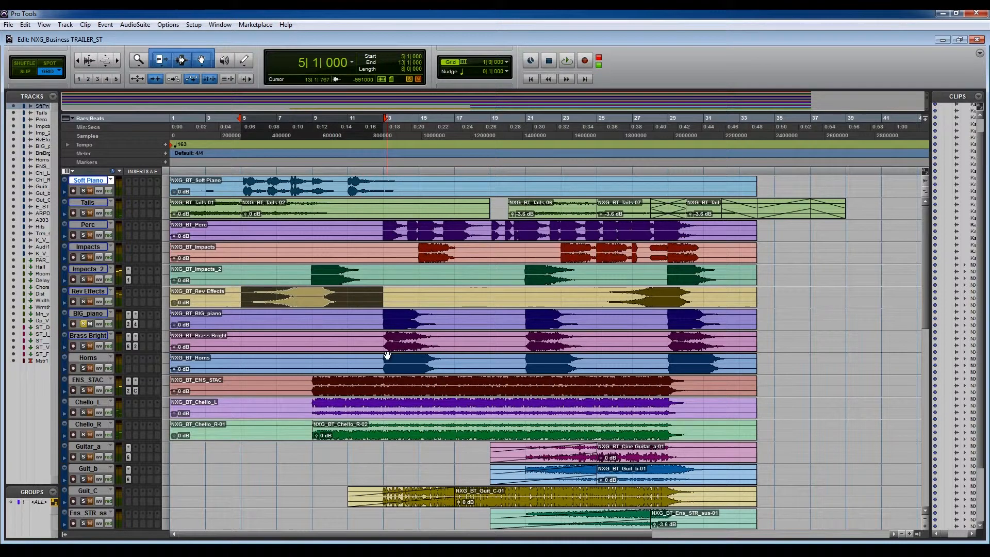
click(378, 322)
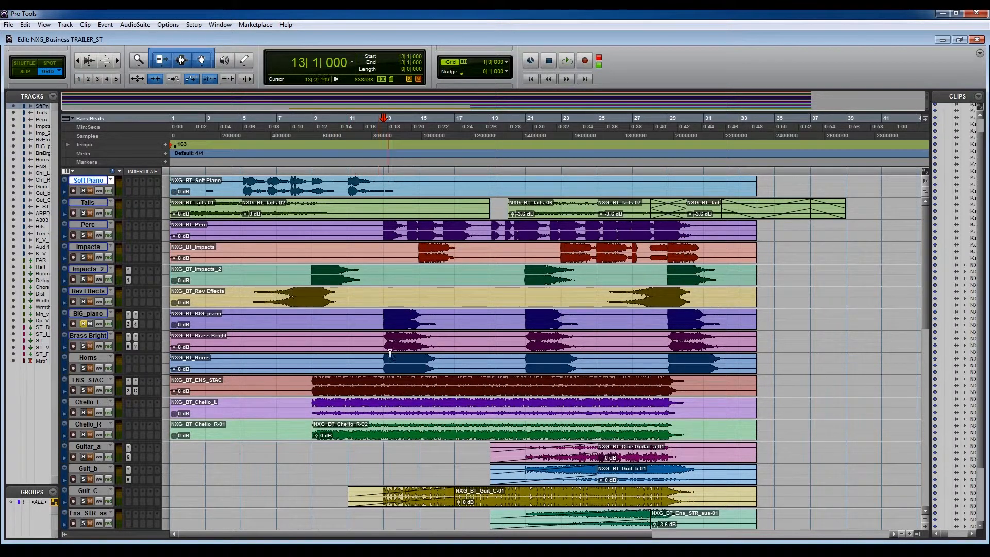
drag(351, 322, 458, 320)
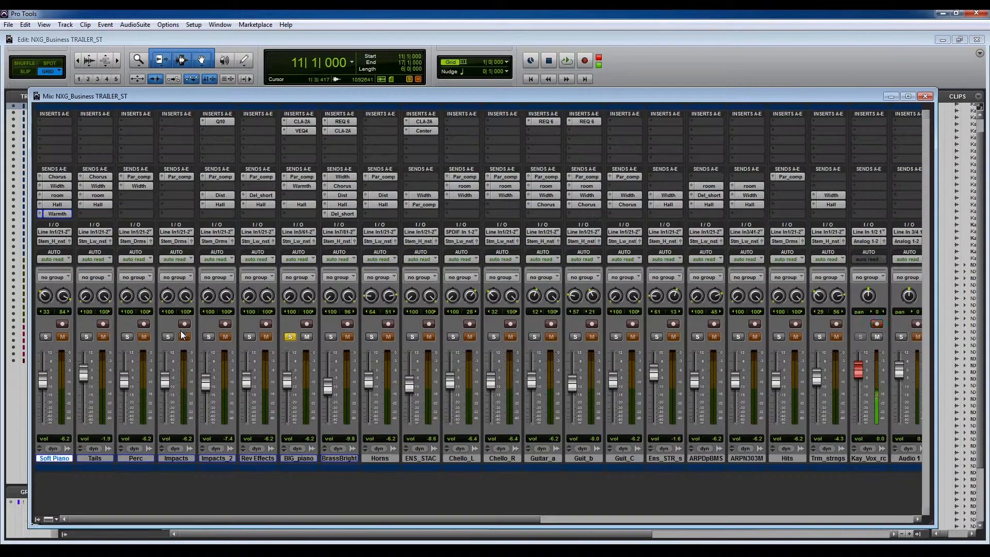
key(ctrl+equal)
drag(299, 205, 317, 133)
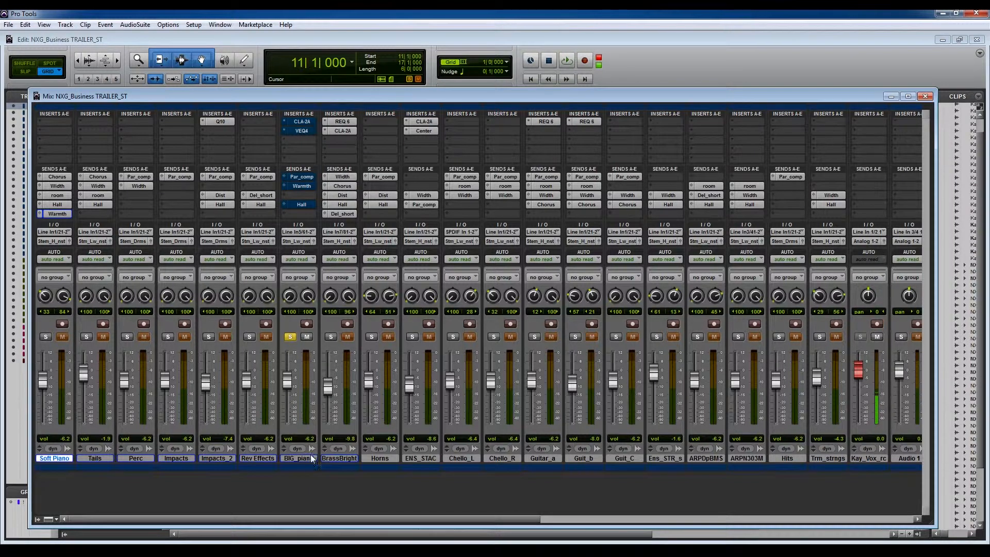
key(space)
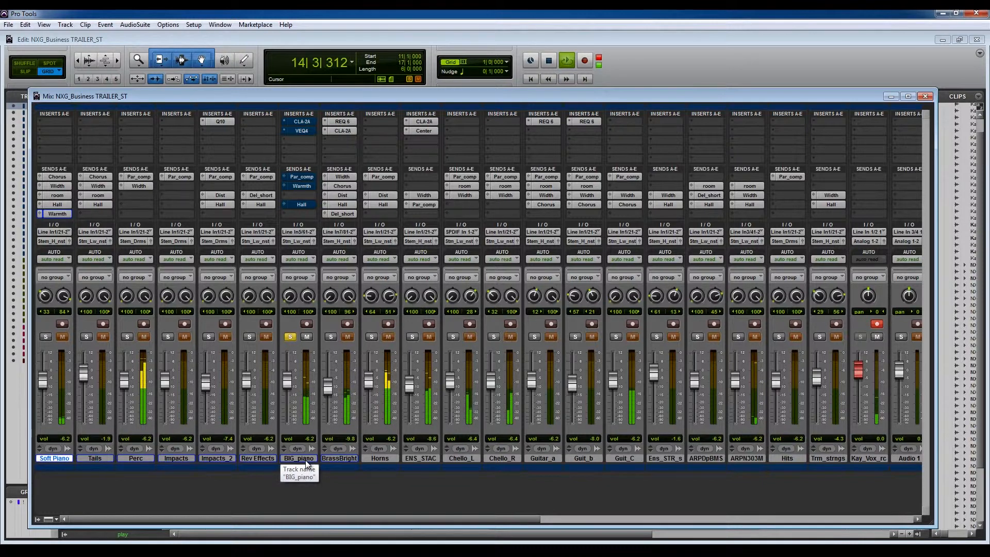
key(space)
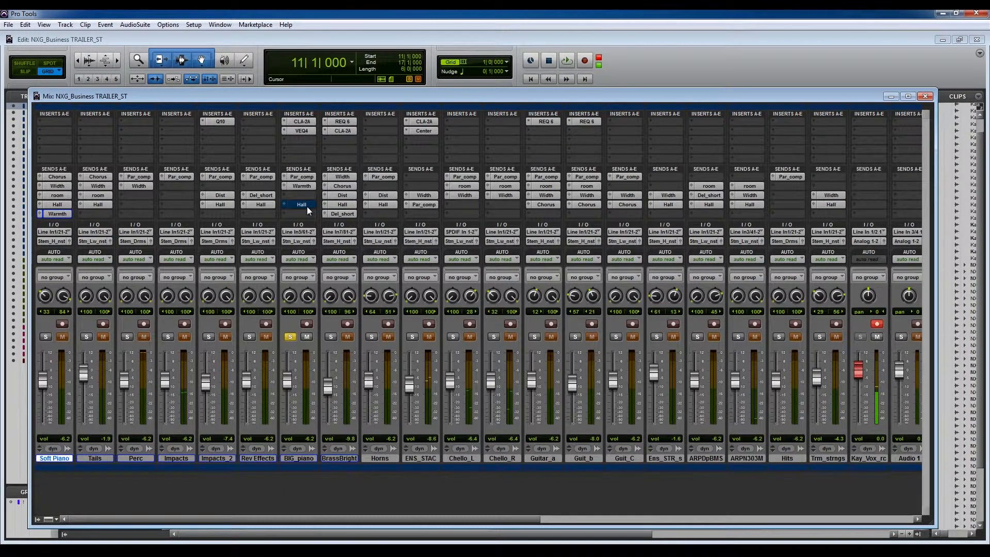
key(space)
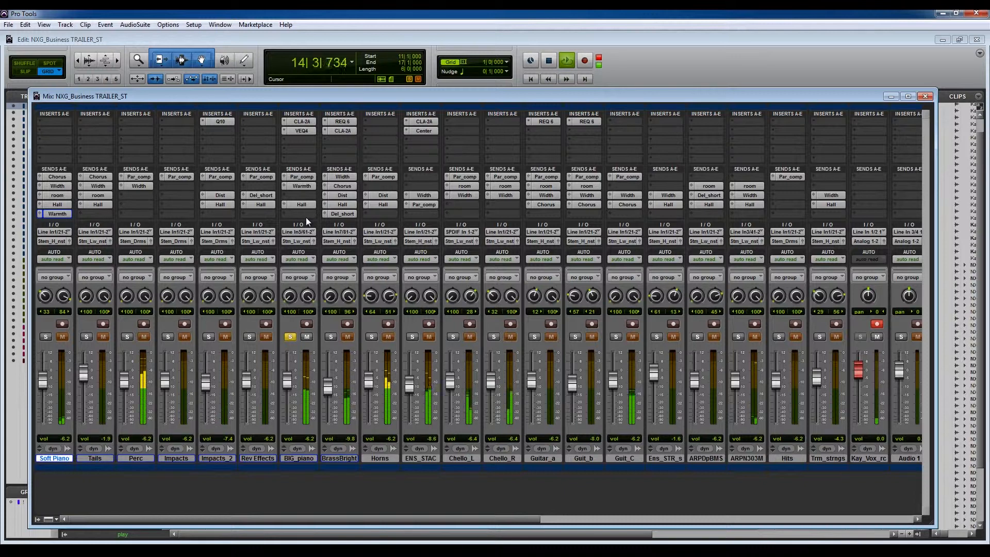
key(space)
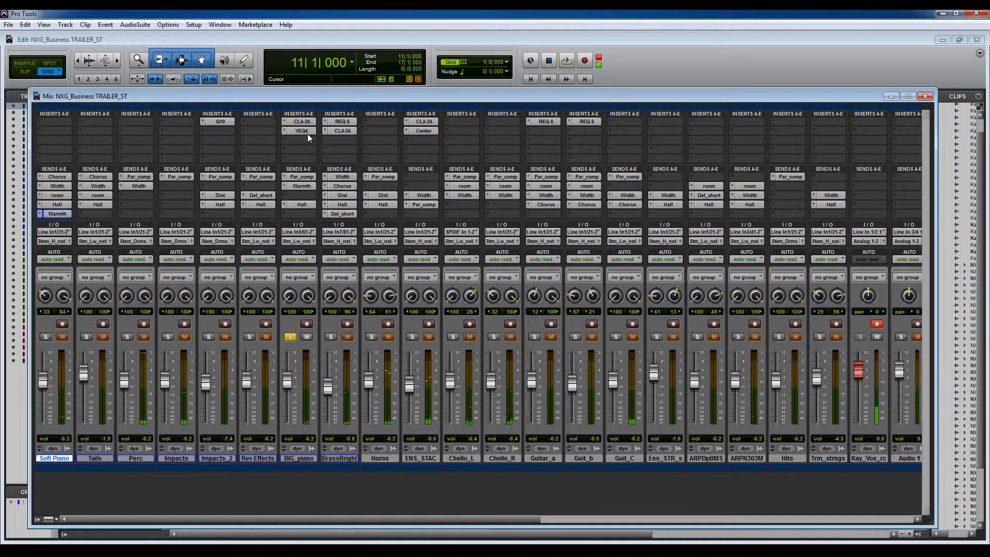
Inspect the CLA-2A and VEQ4 insert plug-ins on the BIG_piano channel, and close the plug-in window
click(306, 121)
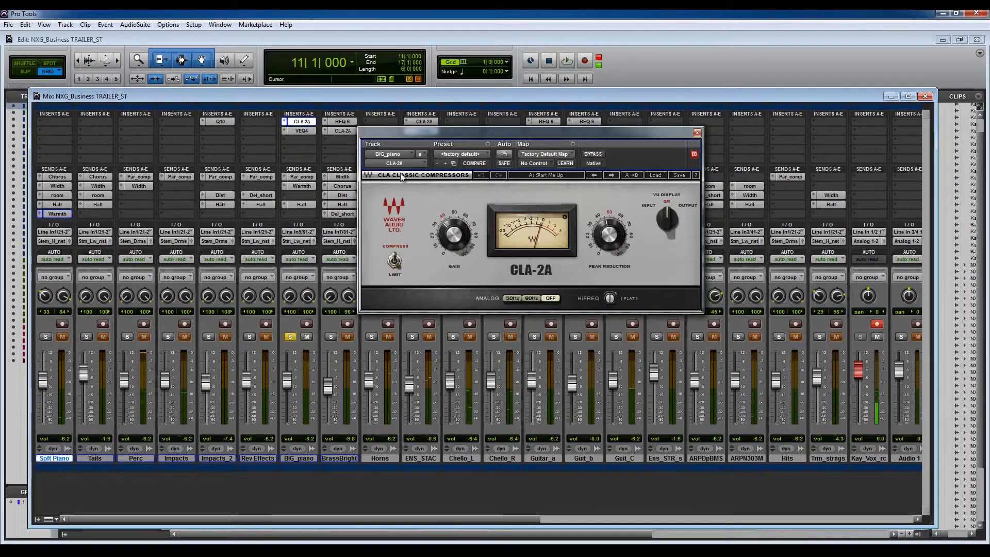
click(297, 131)
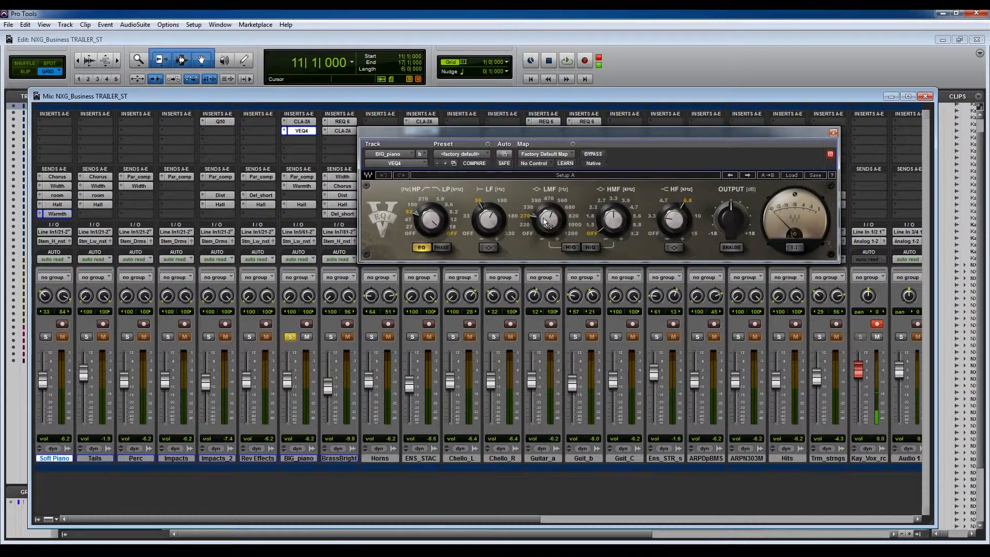
click(826, 150)
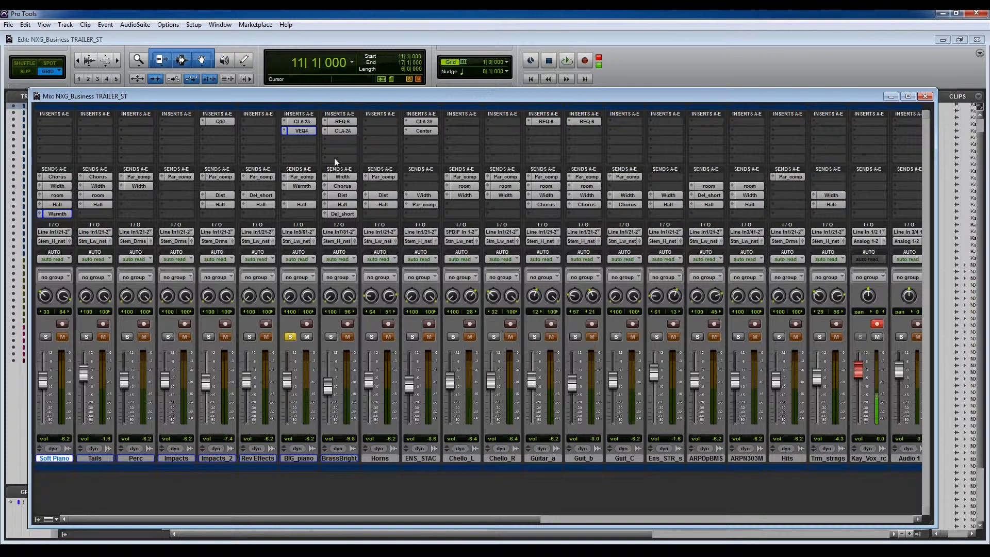
Inspect the BIG_piano channel's Par_comp, Warmth and Hall sends, playing the track with the Hall send open, and close the send window
click(306, 175)
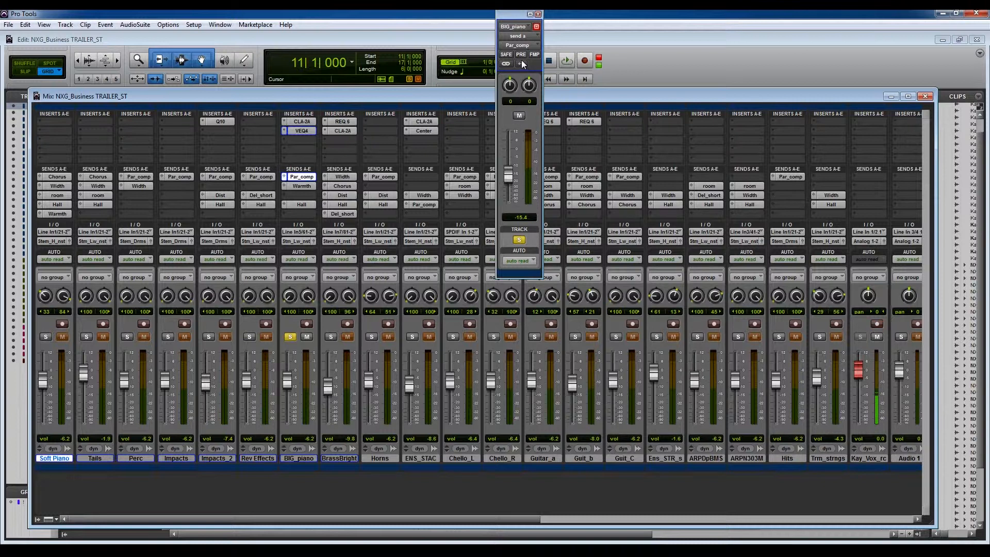
click(305, 186)
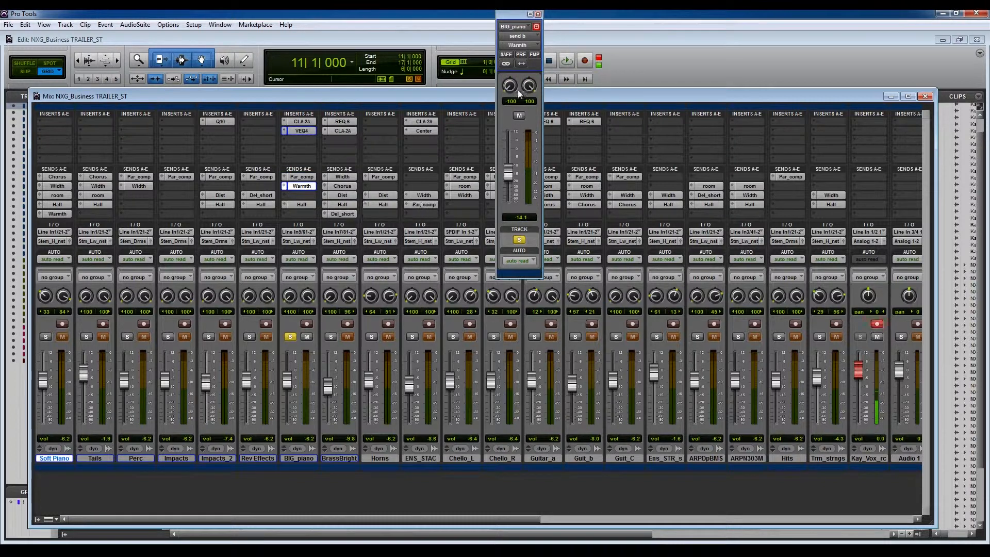
click(301, 205)
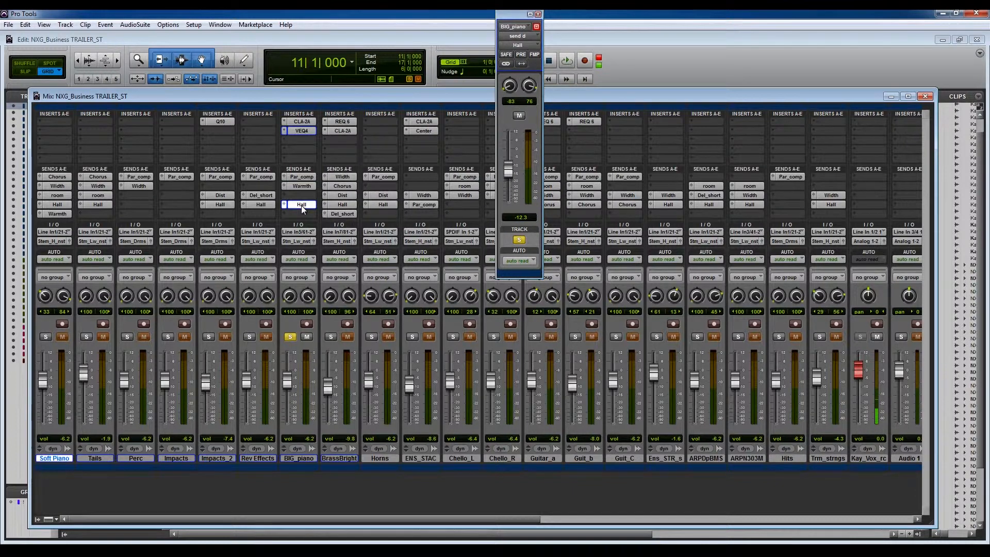
key(space)
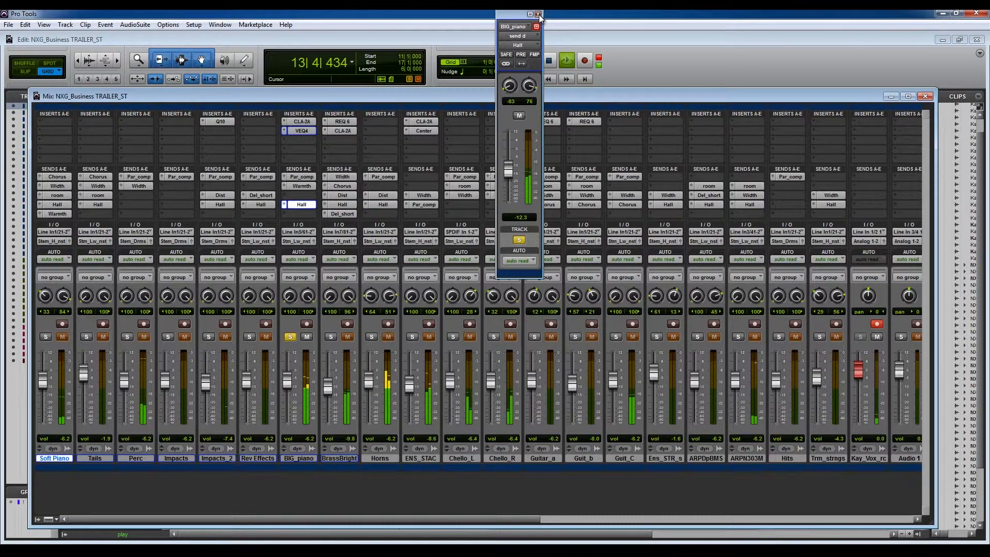
click(538, 14)
key(space)
Add Brass Bright and Horns to the BIG_piano solo and audition the three tracks together from bar 11
click(332, 337)
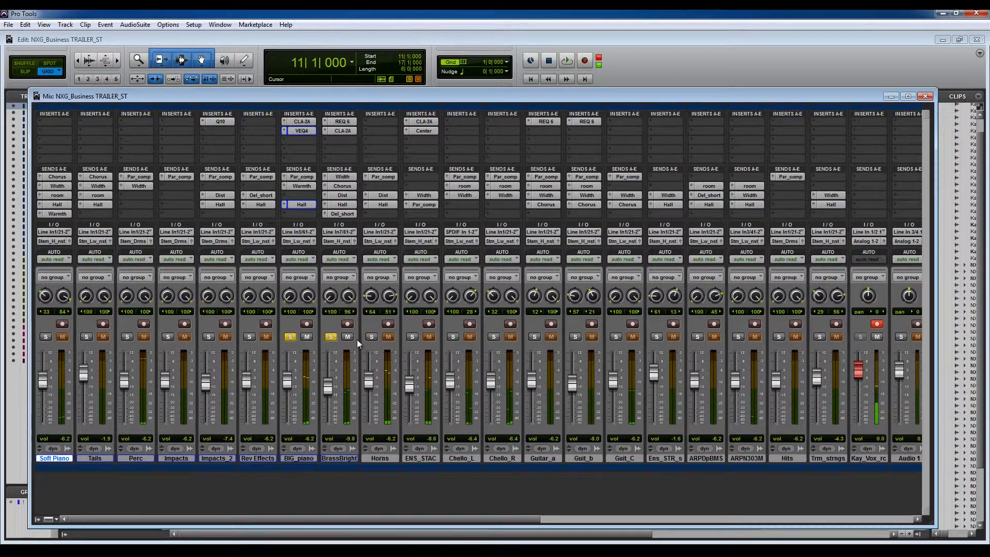
key(space)
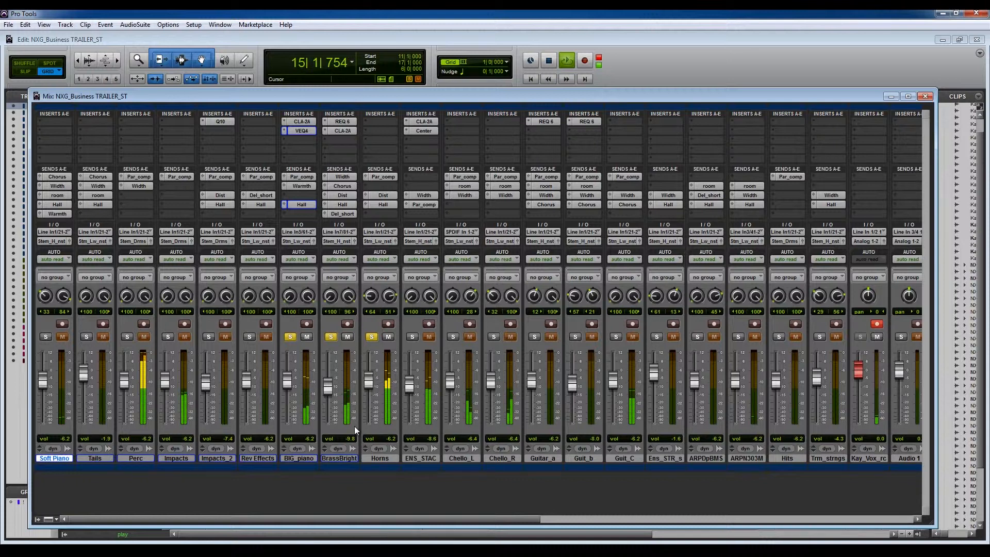
key(space)
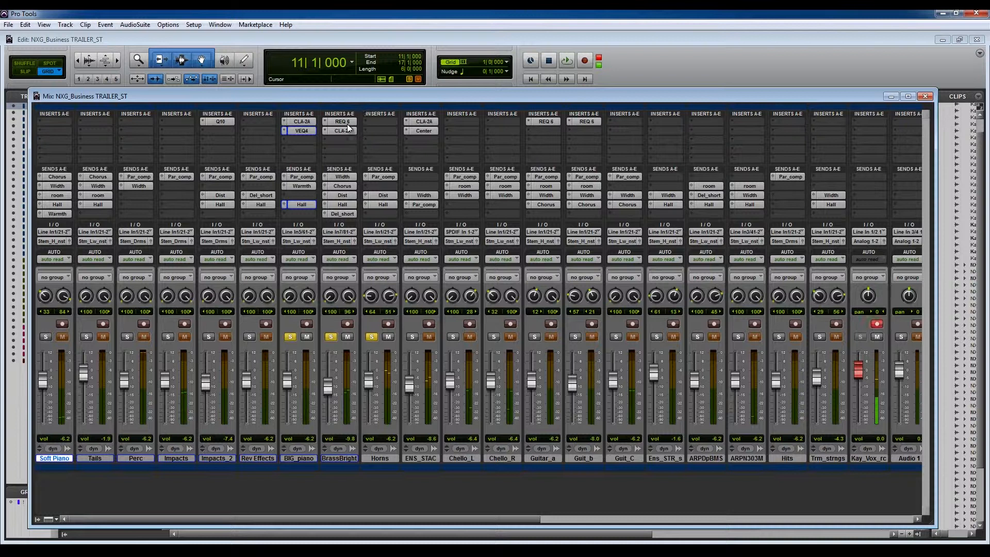
Compare Brass Bright with its REQ 6 equalizer bypassed and active, leaving only that track in solo
click(343, 123)
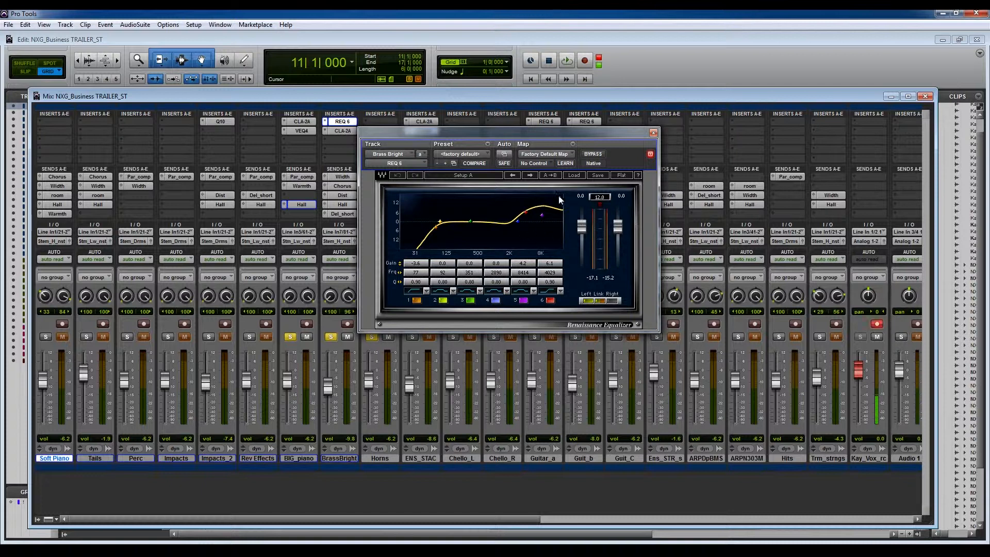
key(space)
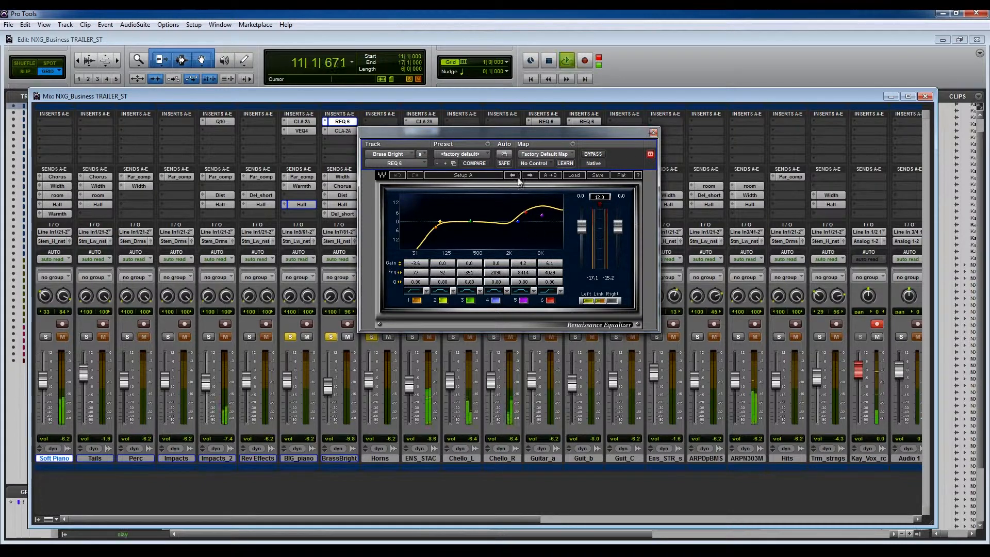
click(585, 154)
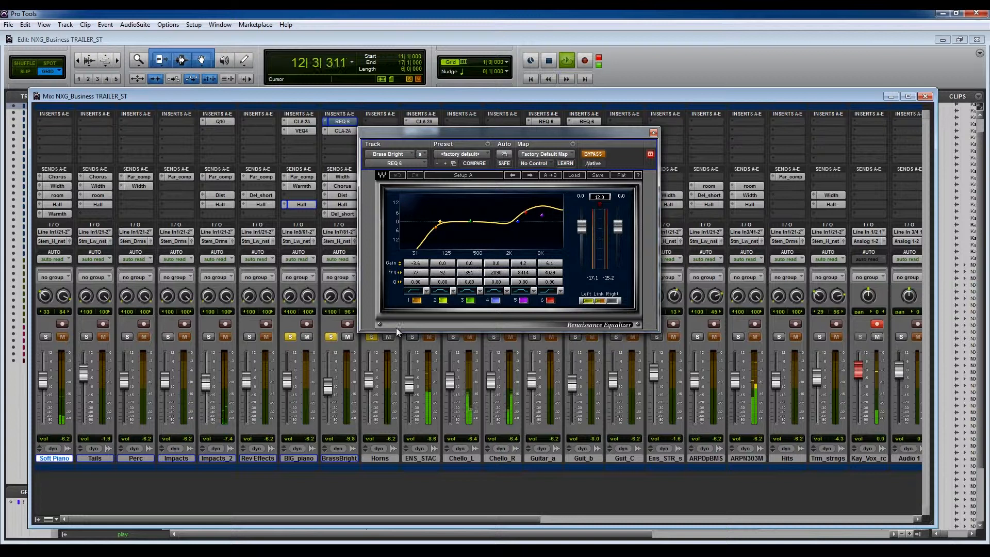
click(289, 338)
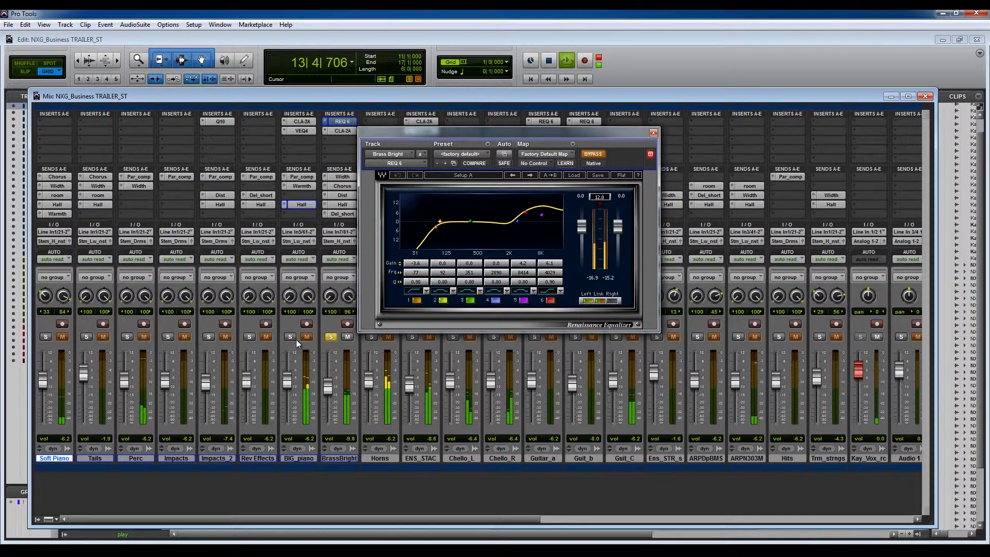
key(space)
click(593, 154)
key(space)
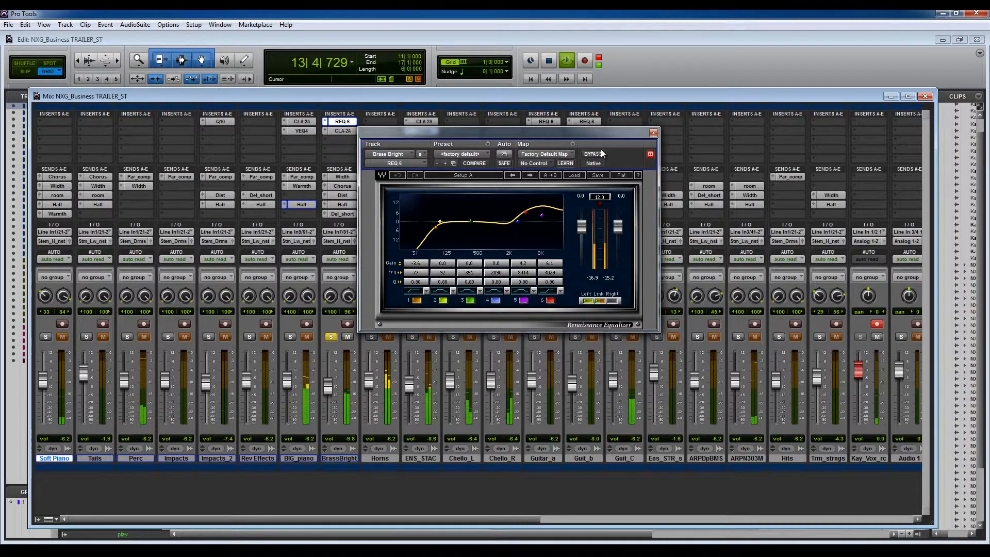
key(space)
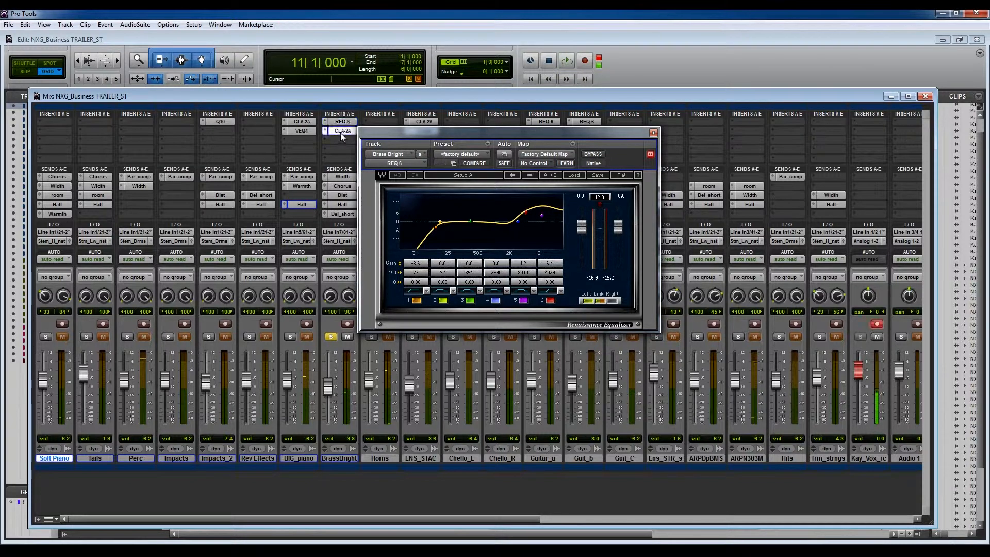
Inspect the Brass Bright channel's CLA-2A compressor and its Chorus, Dist, Hall and Del_short sends, and close their windows
click(341, 131)
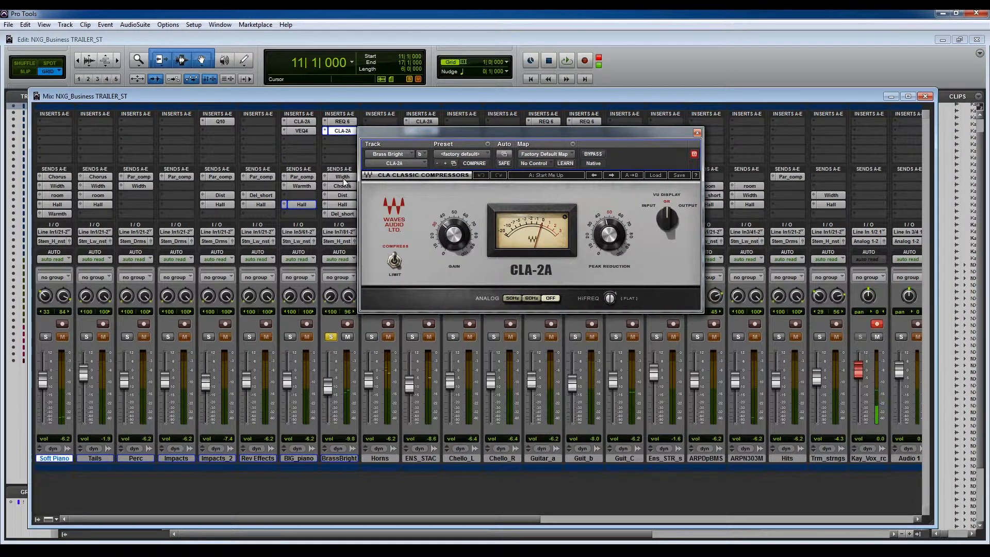
click(698, 133)
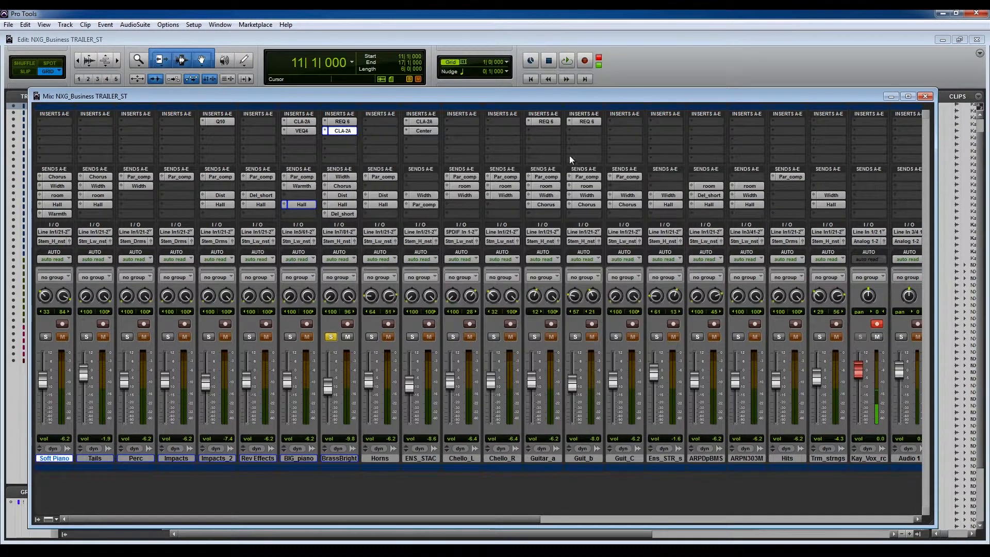
click(344, 186)
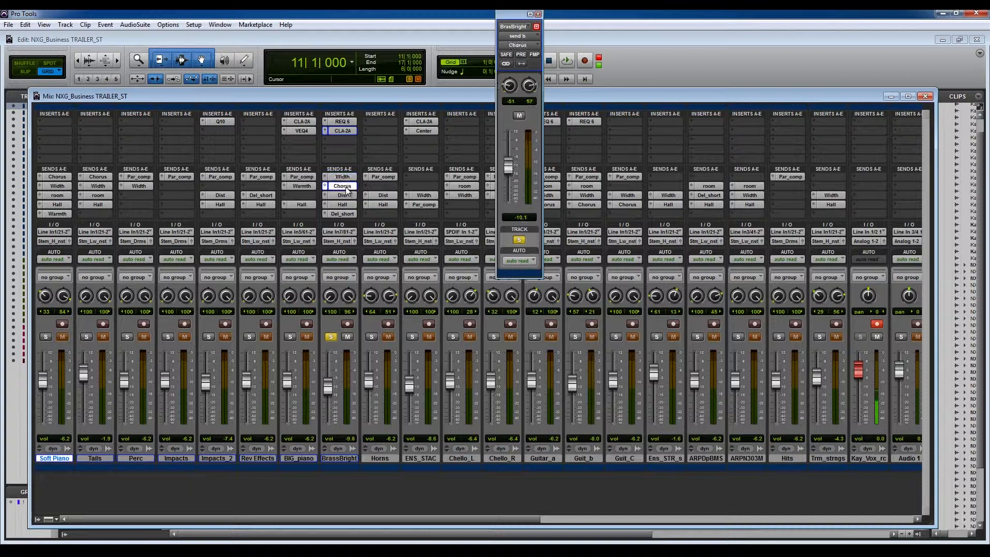
click(347, 196)
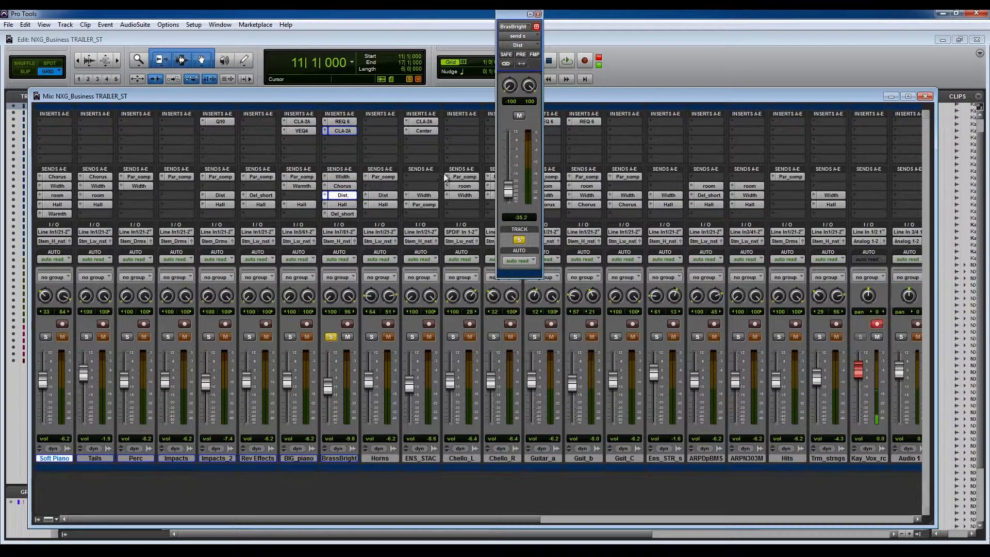
click(346, 205)
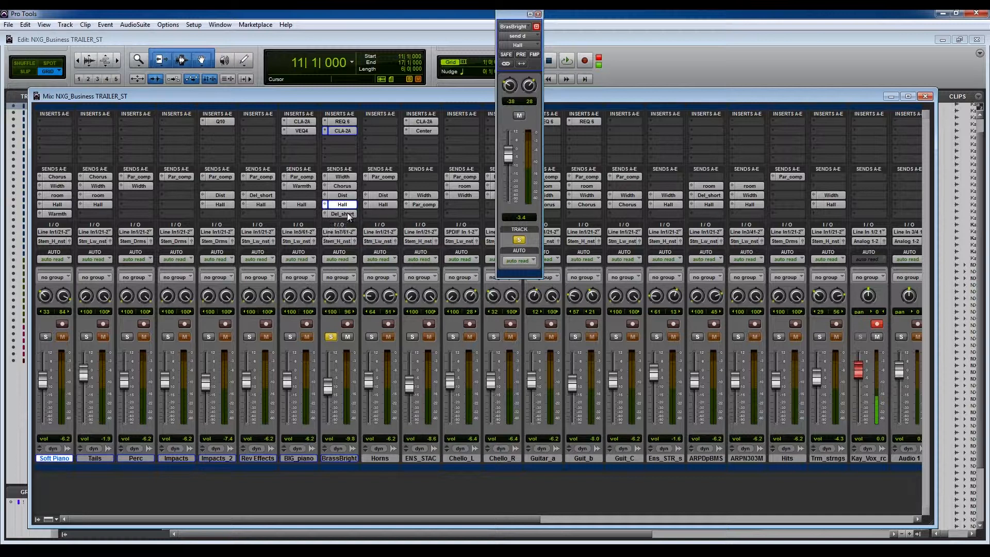
click(346, 213)
click(538, 15)
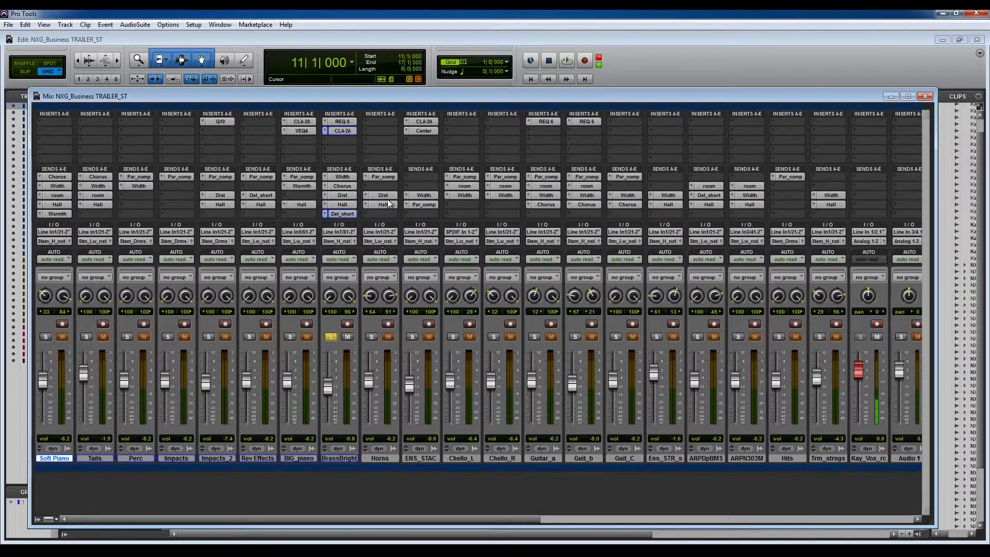
Solo Horns together with Brass Bright, audition them from bar 11, and clear all solos
click(372, 338)
key(space)
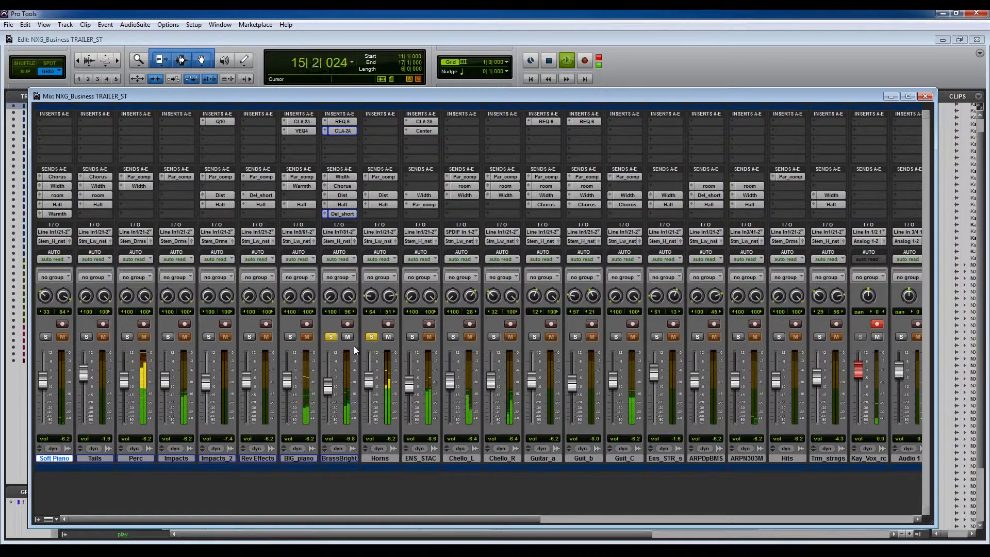
key(space)
alt+click(372, 338)
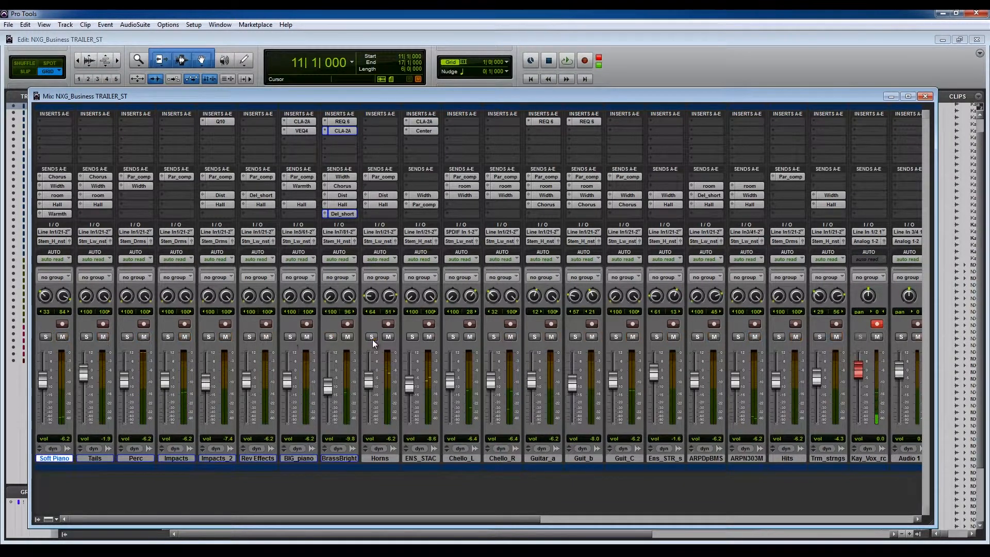
Select bars 9 to 17 on the ENS_STAC track in the Edit window and audition that track in solo
click(925, 96)
scroll(427, 378, down, 6)
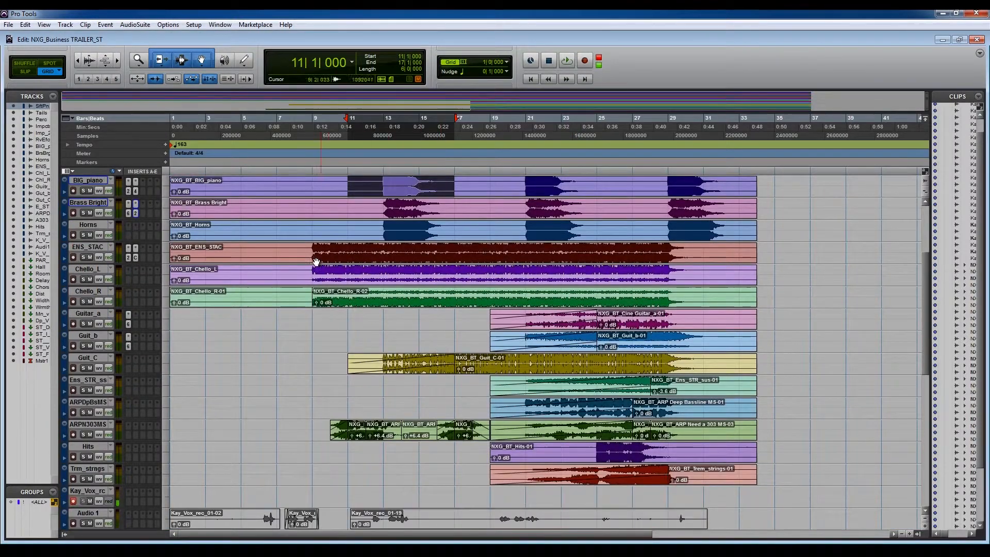
drag(313, 255, 454, 257)
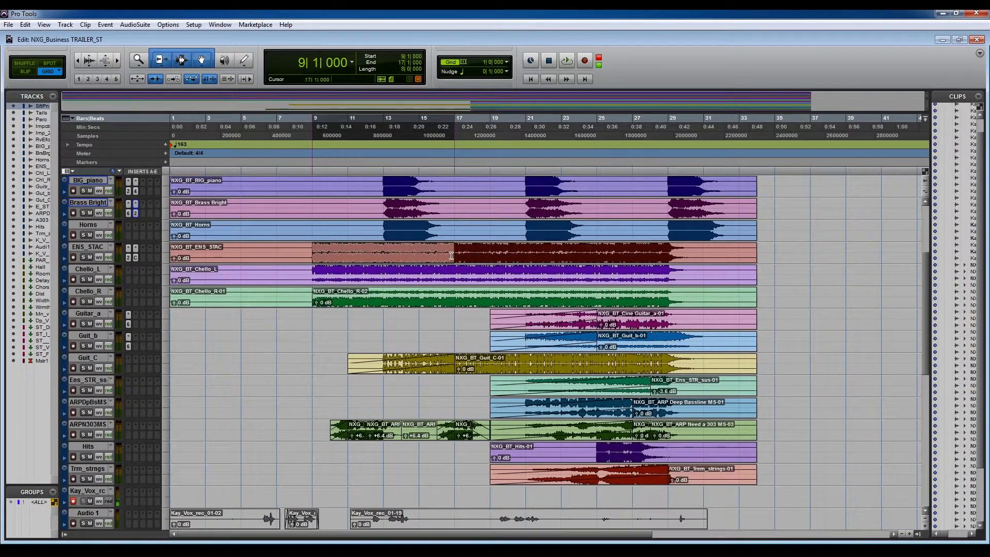
click(83, 258)
key(space)
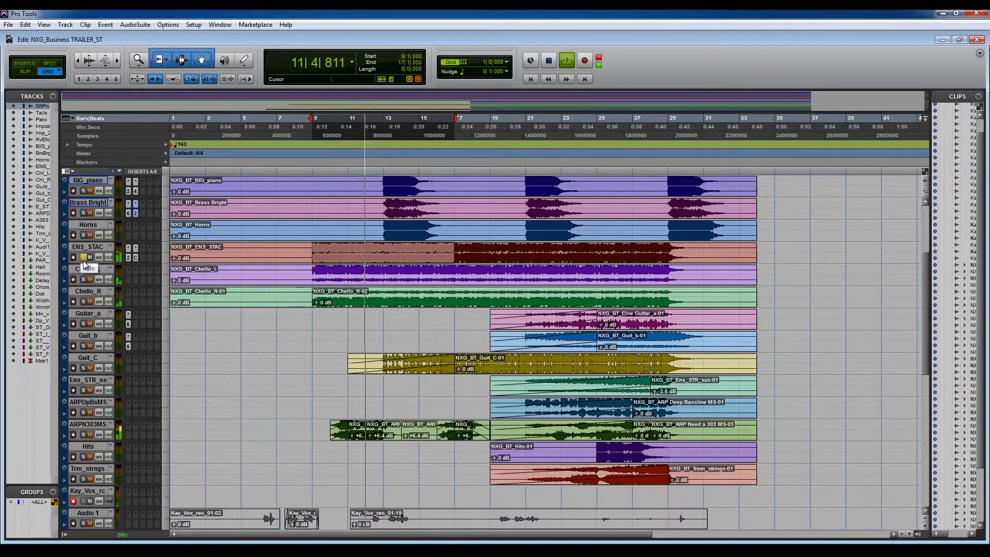
key(space)
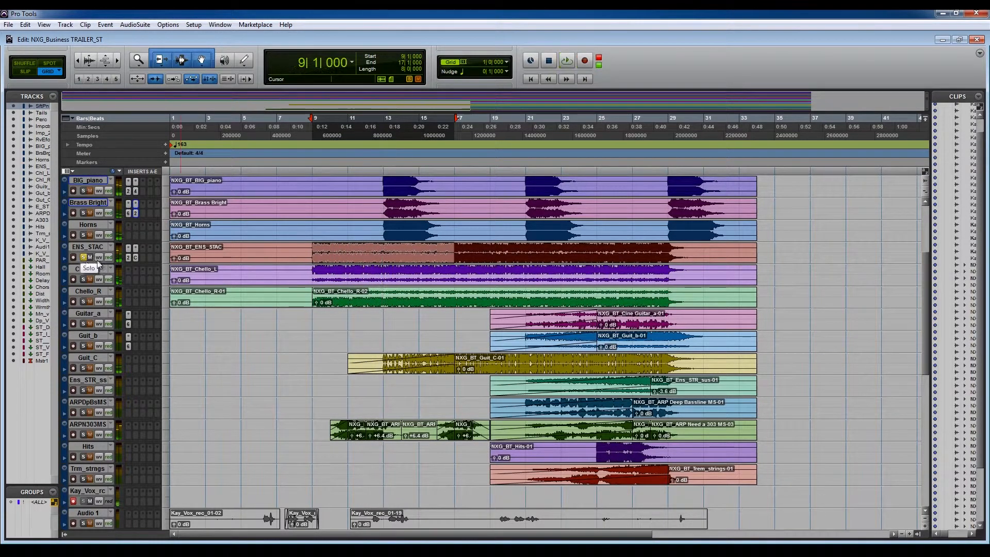
Inspect the CLA-2A compressor and the Center plug-in on the ENS_STAC channel in the mixer, and close their windows
key(ctrl+equal)
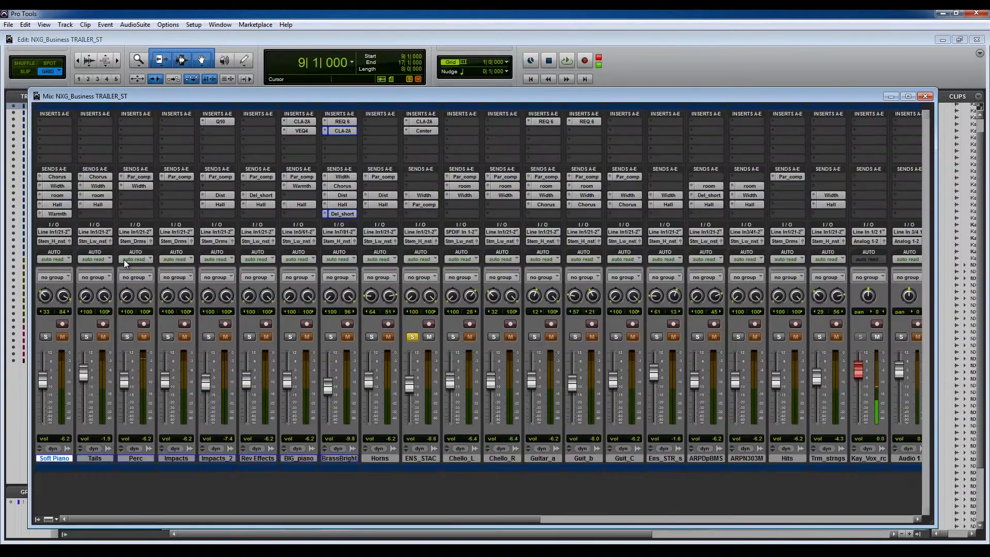
click(434, 123)
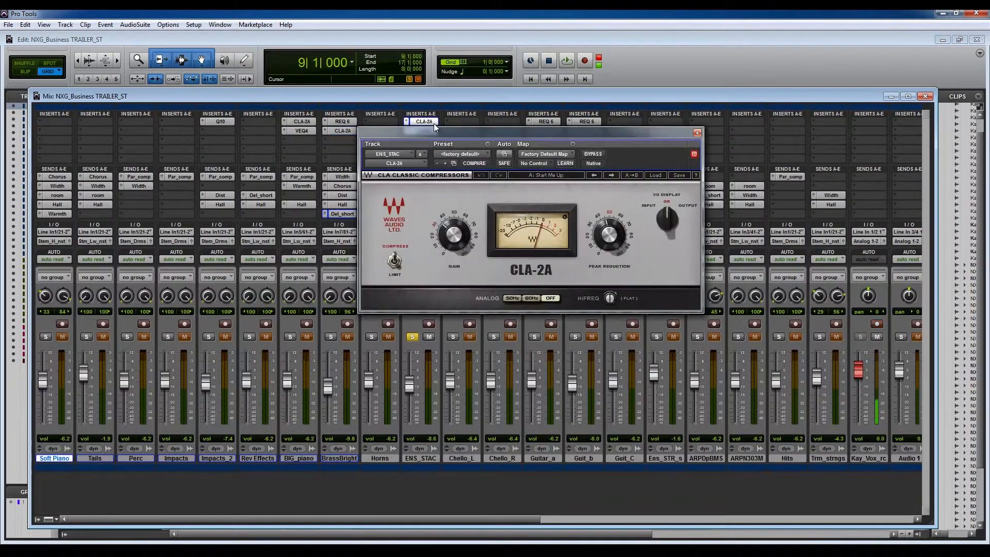
click(697, 132)
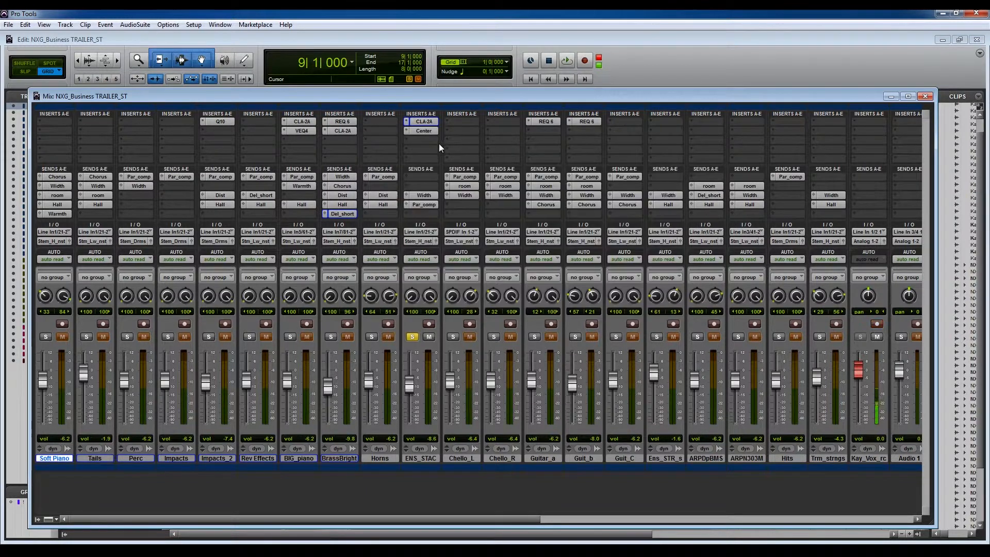
click(430, 131)
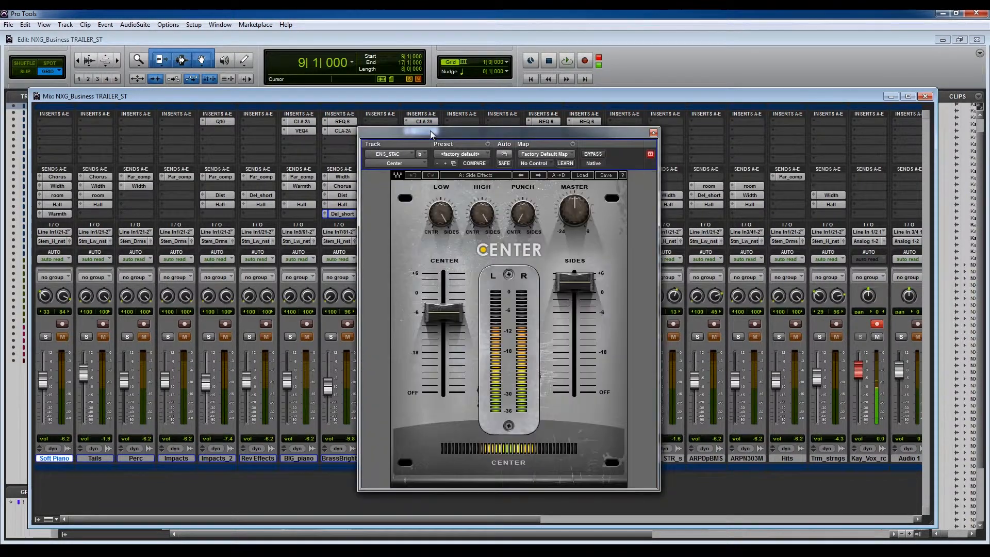
click(654, 133)
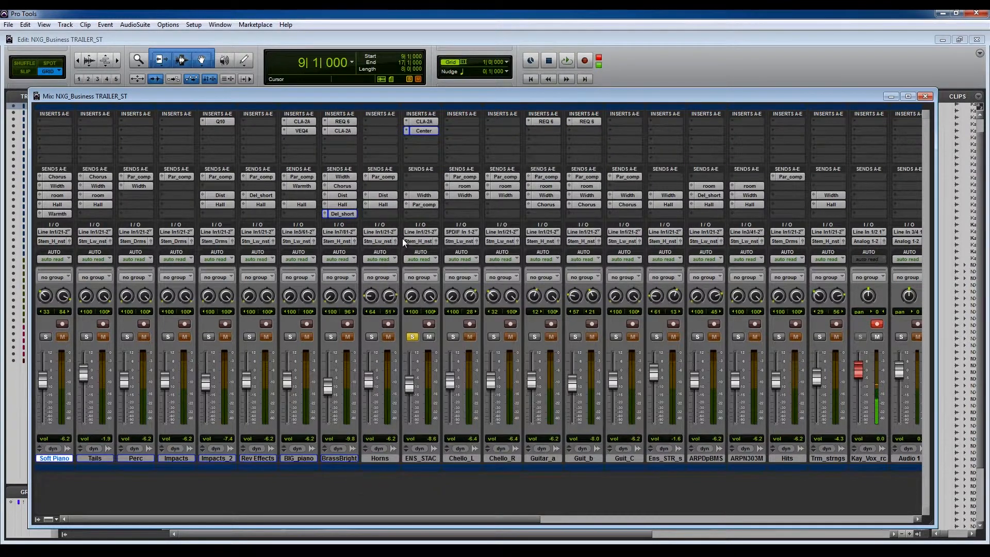
Compare the soloed ENS_STAC from bar 9 with its Par_comp send muted and unmuted, and close the send window
click(309, 459)
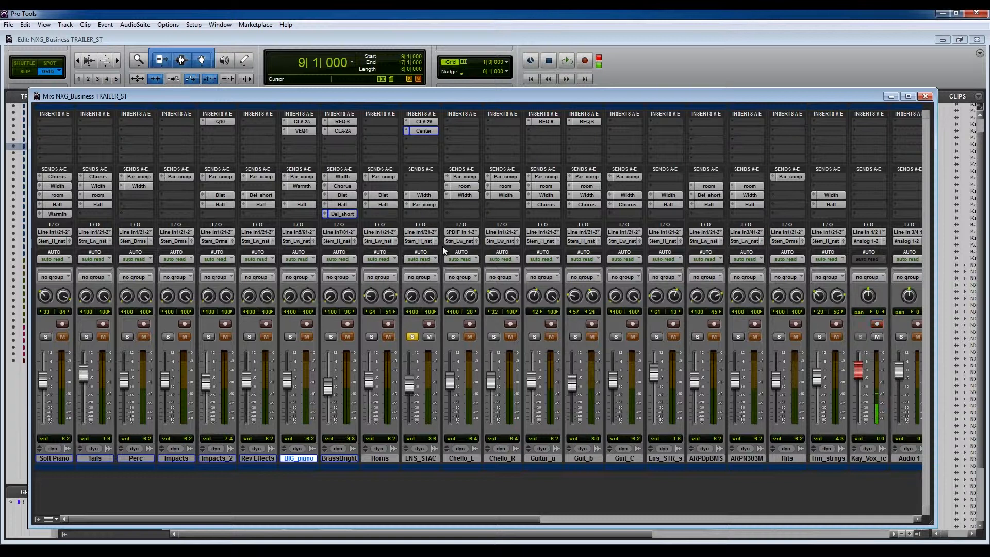
key(space)
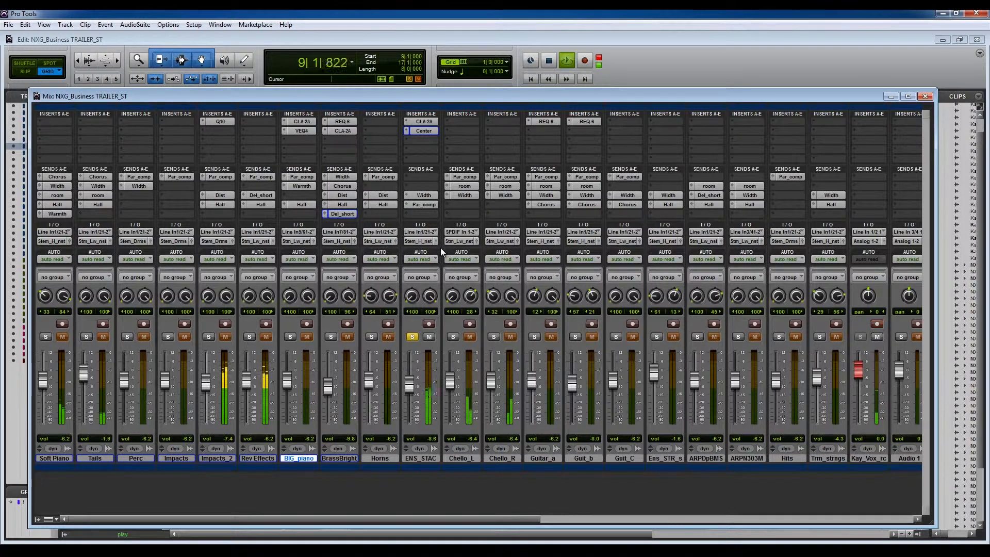
click(424, 202)
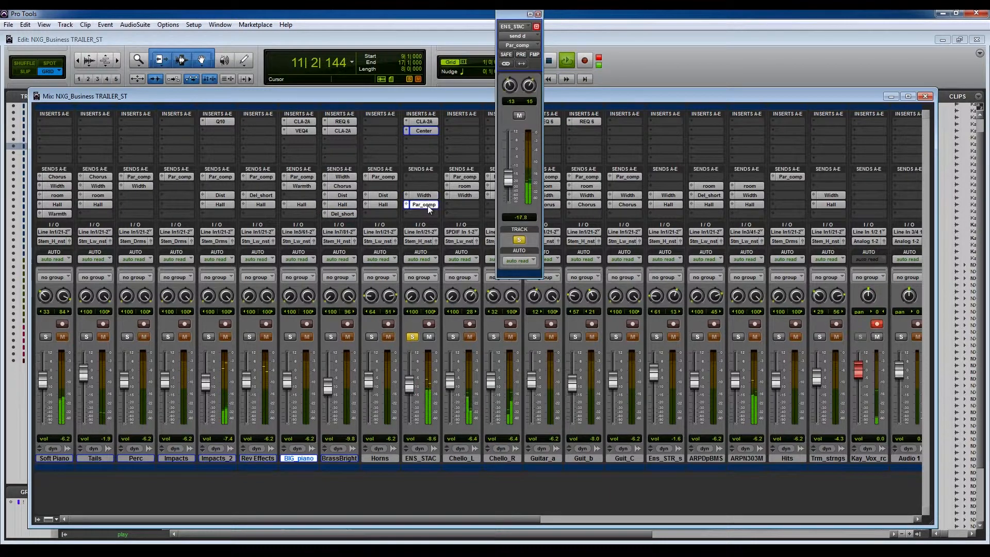
key(space)
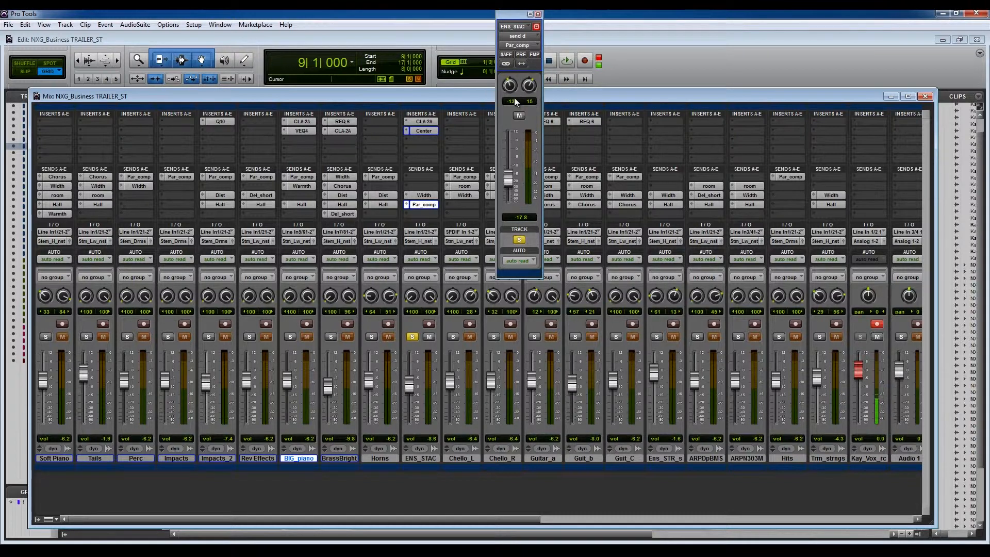
key(space)
click(519, 116)
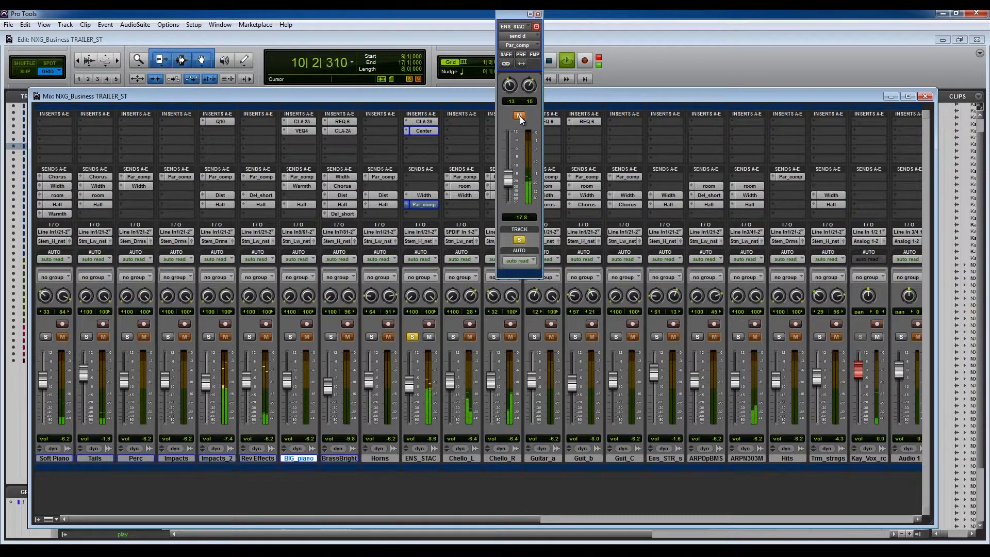
click(519, 116)
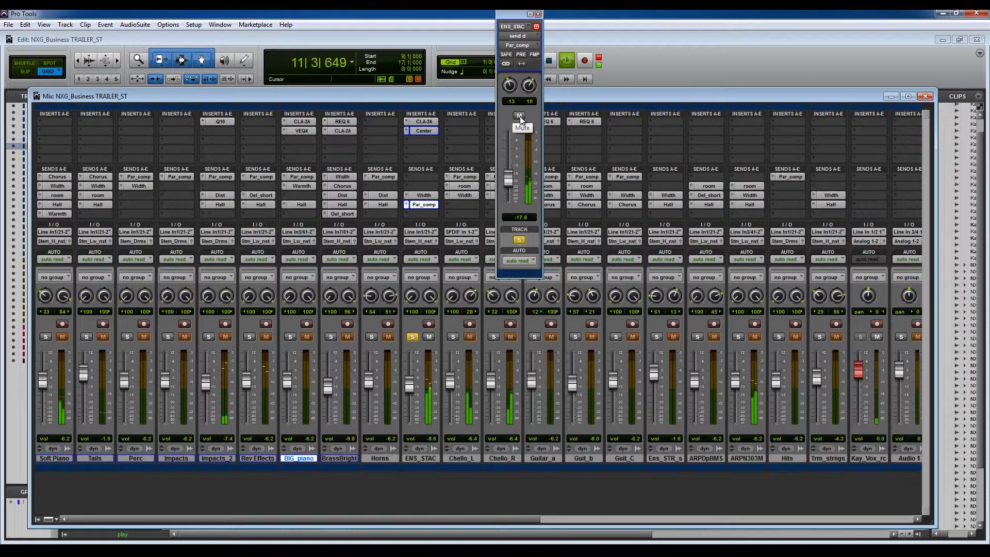
click(520, 116)
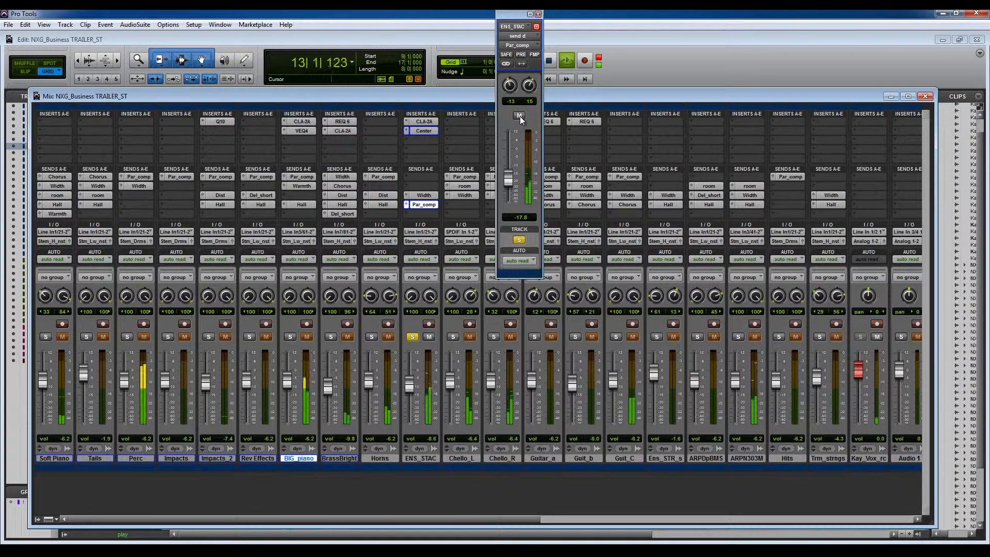
key(space)
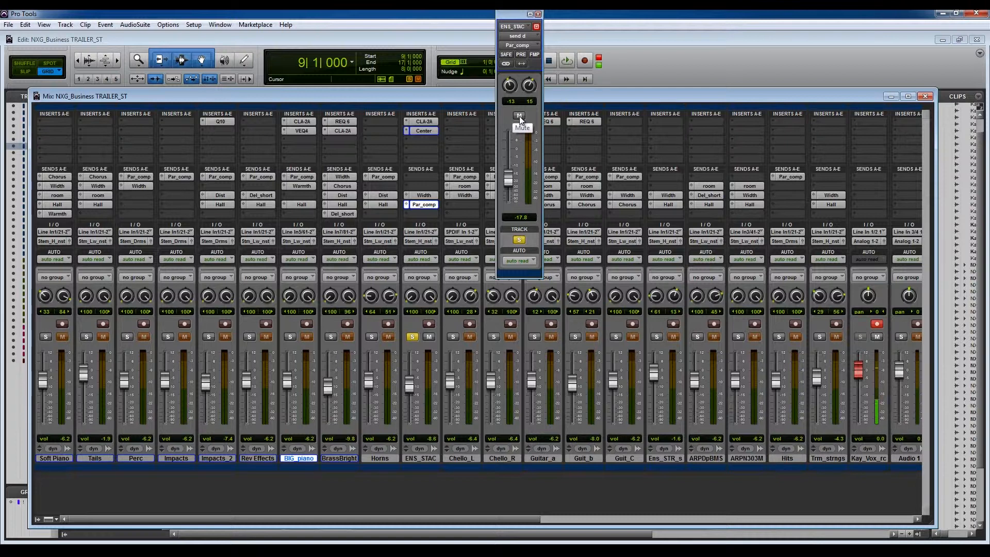
click(538, 13)
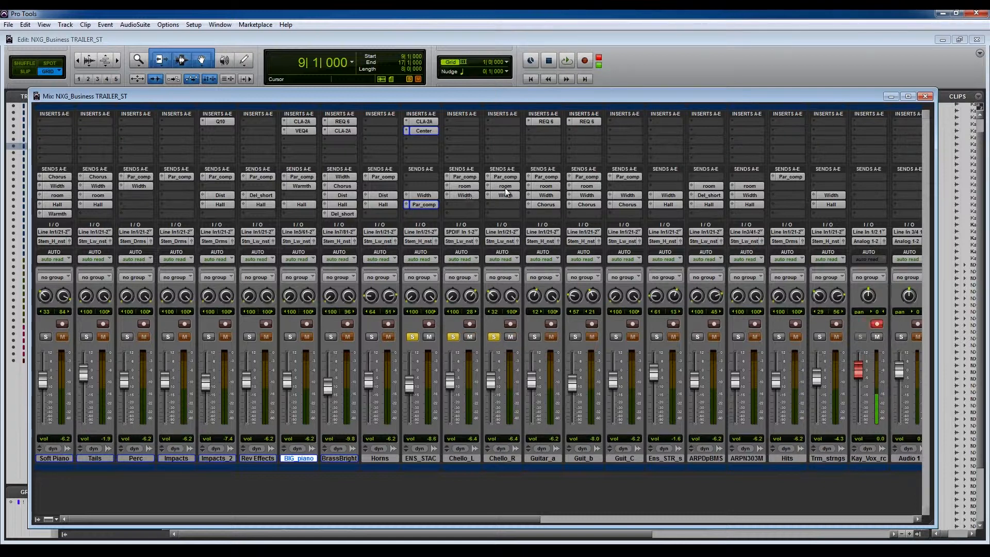
Add Chello_L and Chello_R to the ENS_STAC solo and audition the three tracks together from bar 9
key(space)
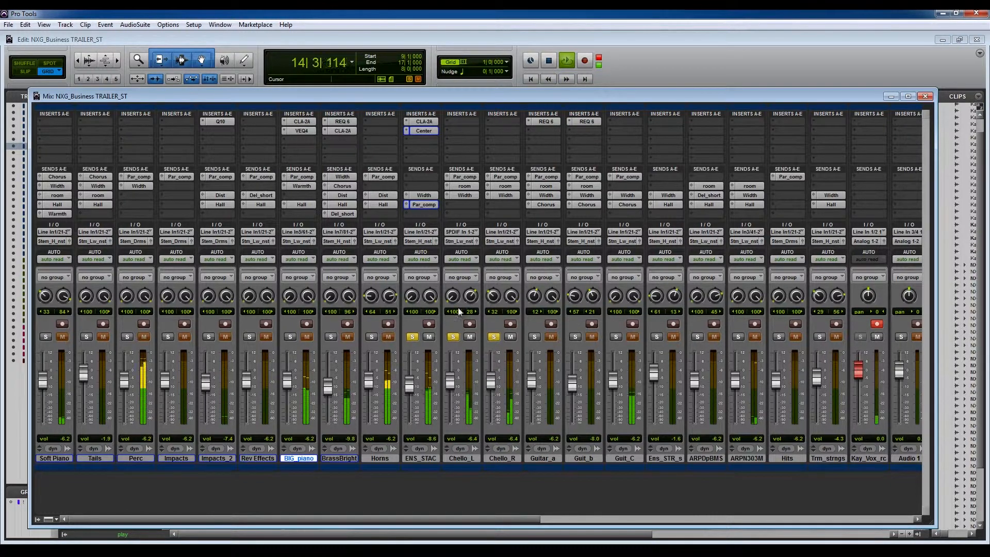
key(space)
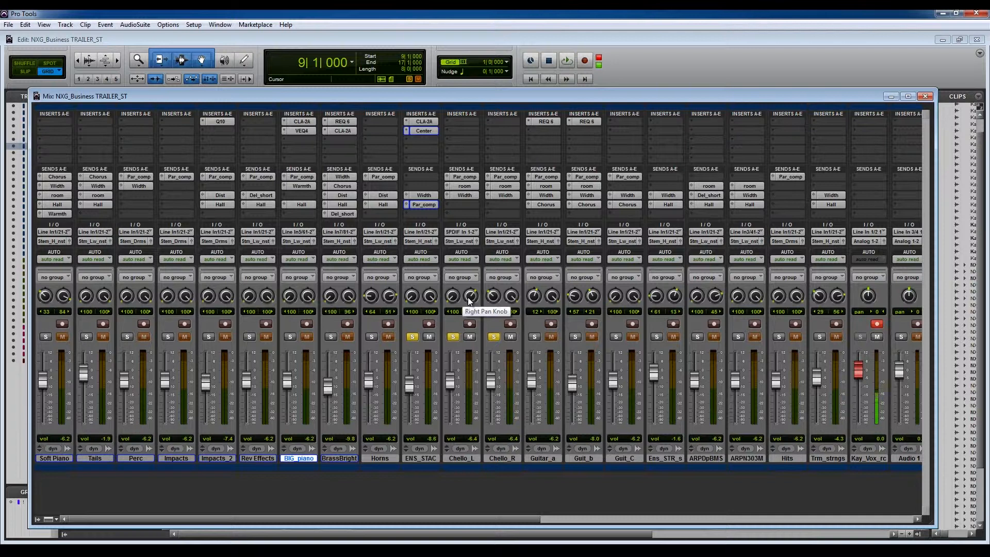
key(space)
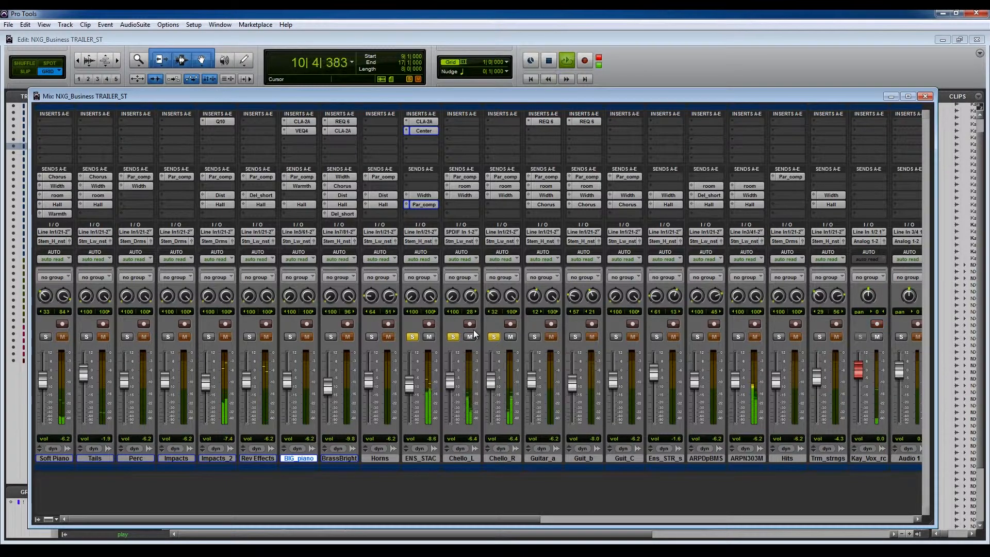
key(space)
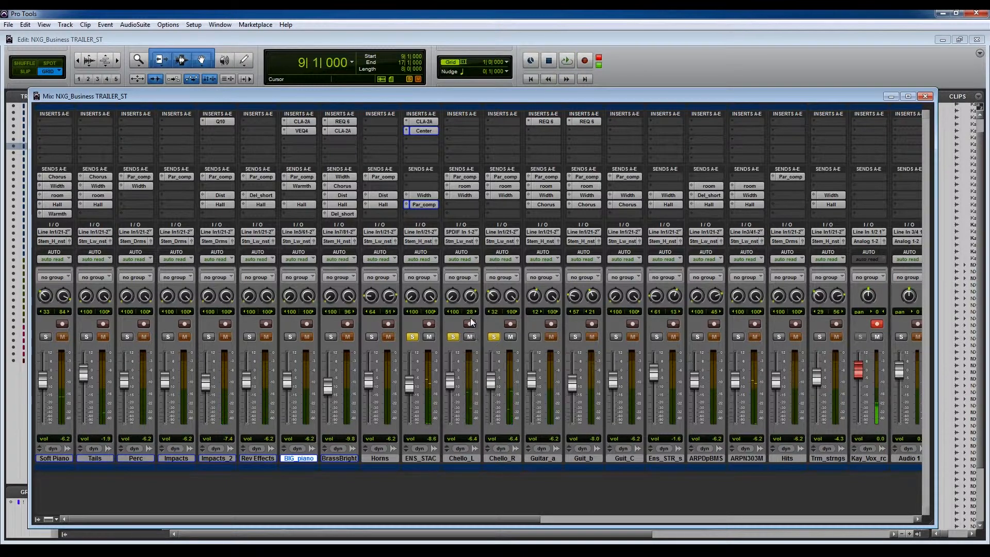
Inspect Chello_L's room send, close its window, and replay ENS_STAC with both Chello tracks from bar 9
click(465, 186)
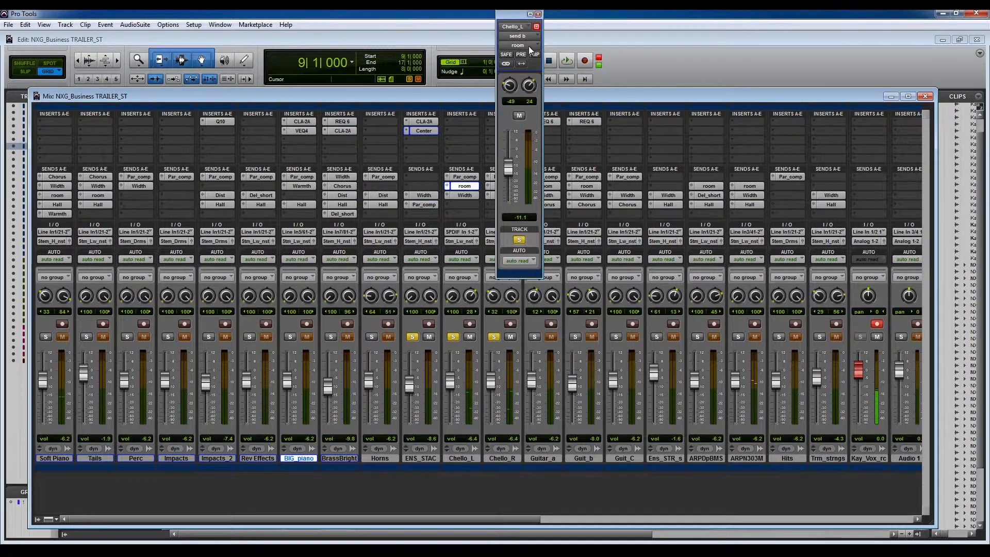
click(538, 14)
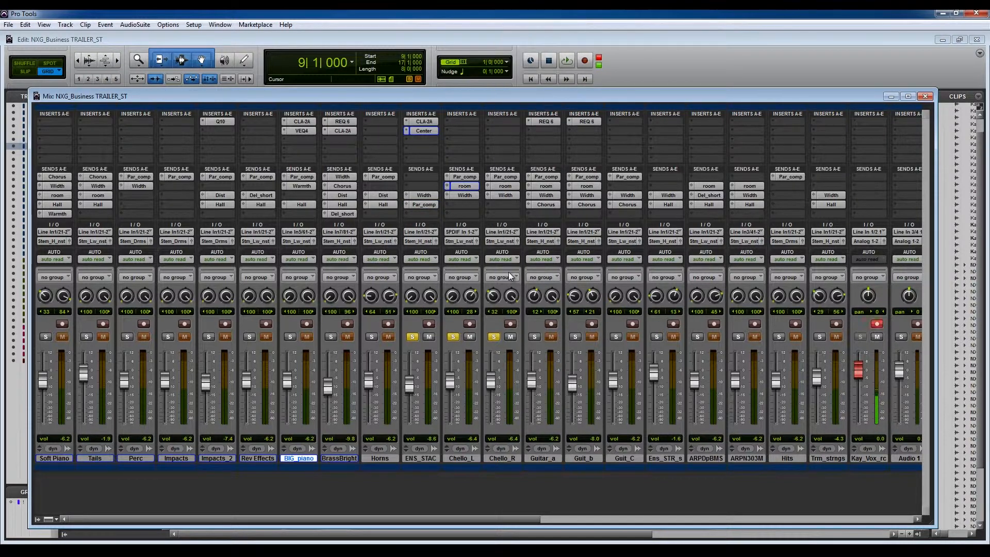
key(space)
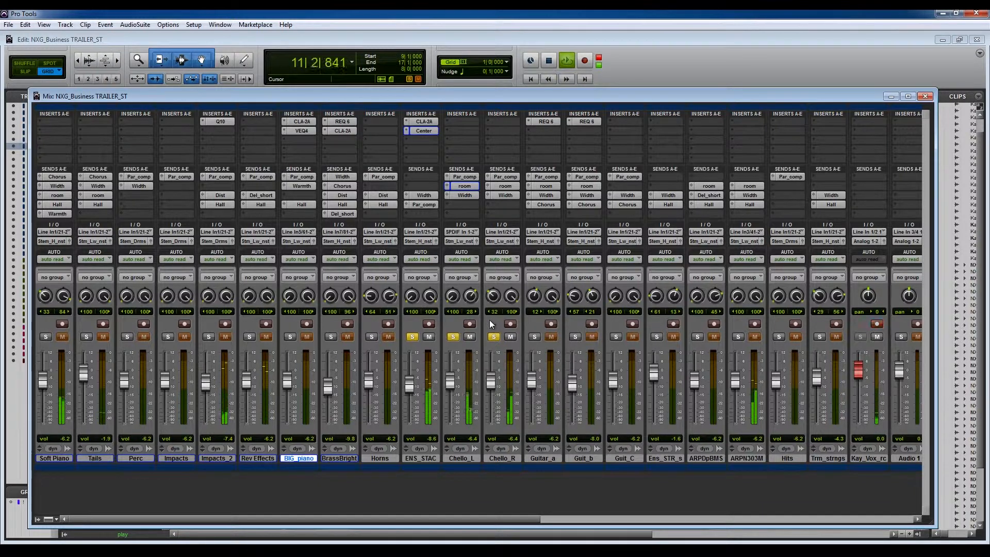
key(space)
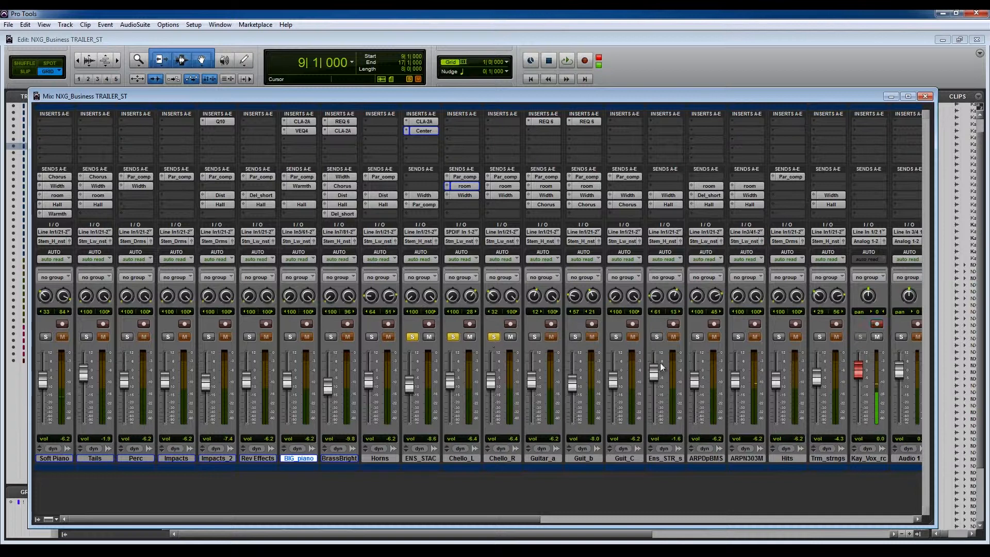
Add ARPN303MS to the soloed ENS_STAC and Chello tracks during playback from bar 9, and clear all solos
click(710, 459)
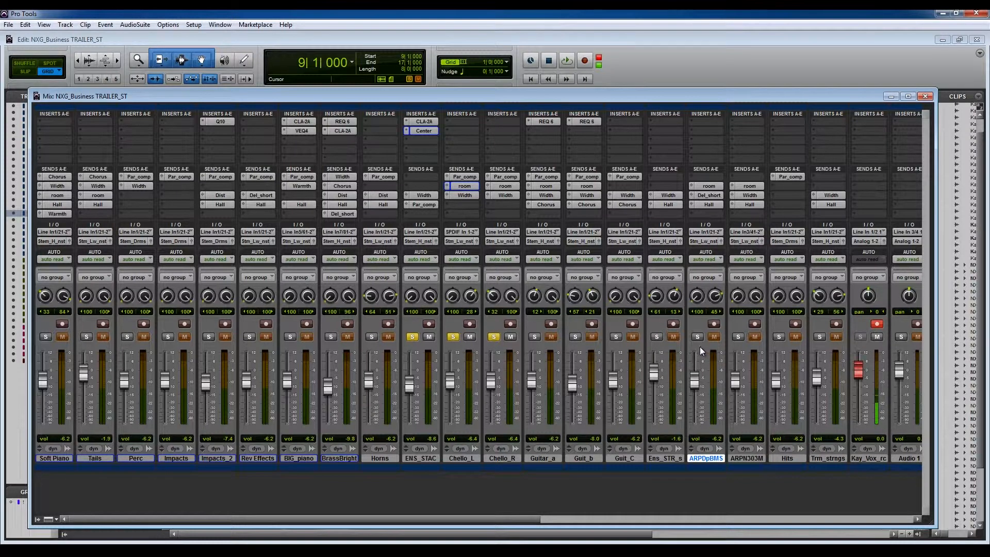
key(space)
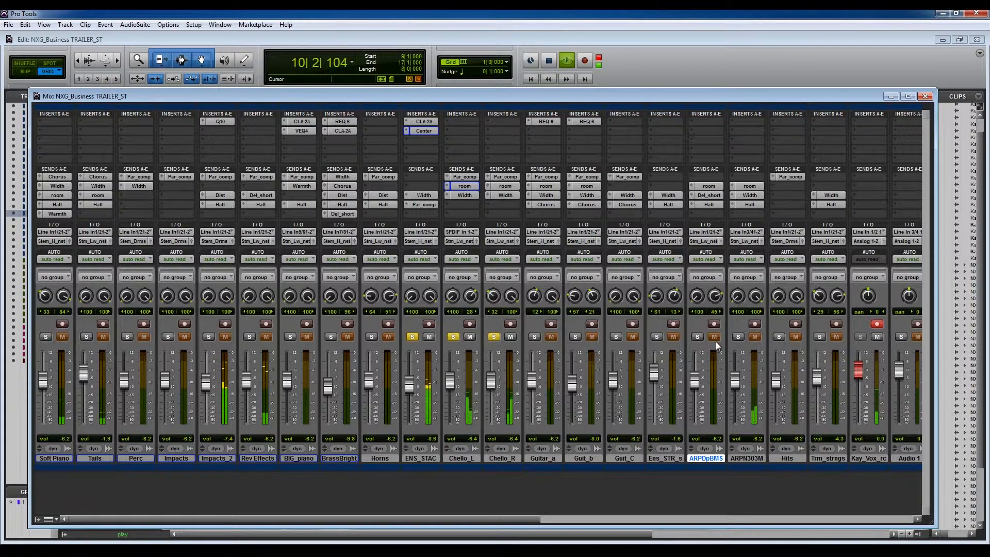
click(739, 337)
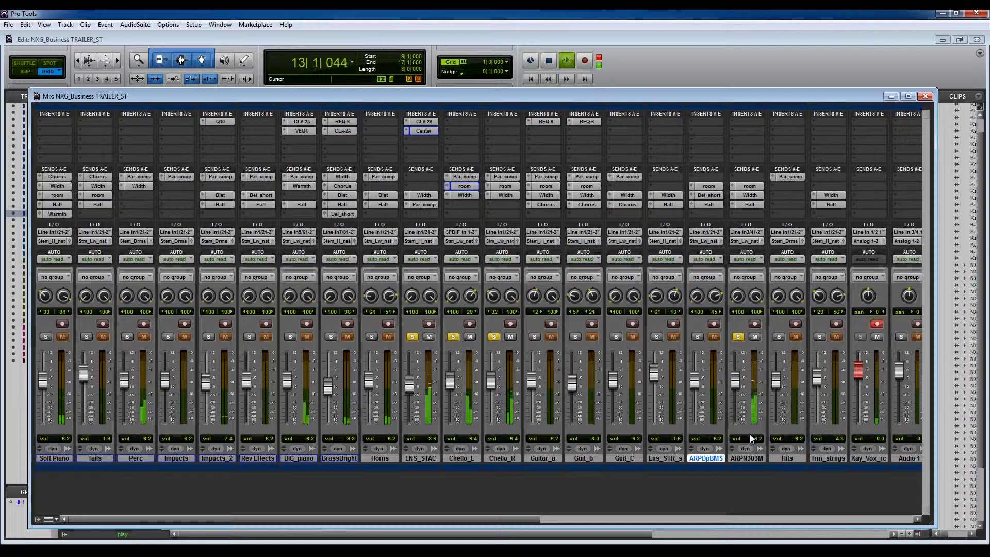
key(space)
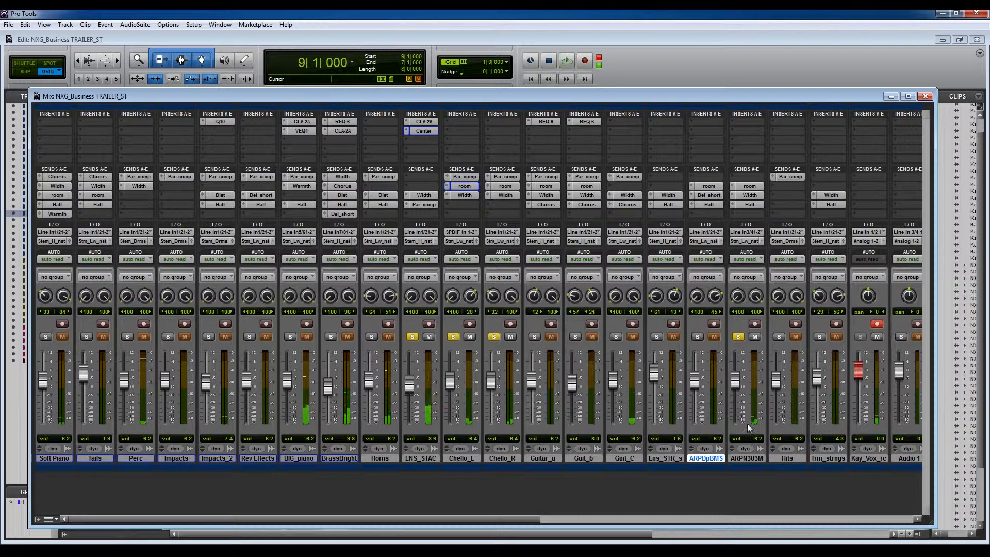
alt+click(738, 337)
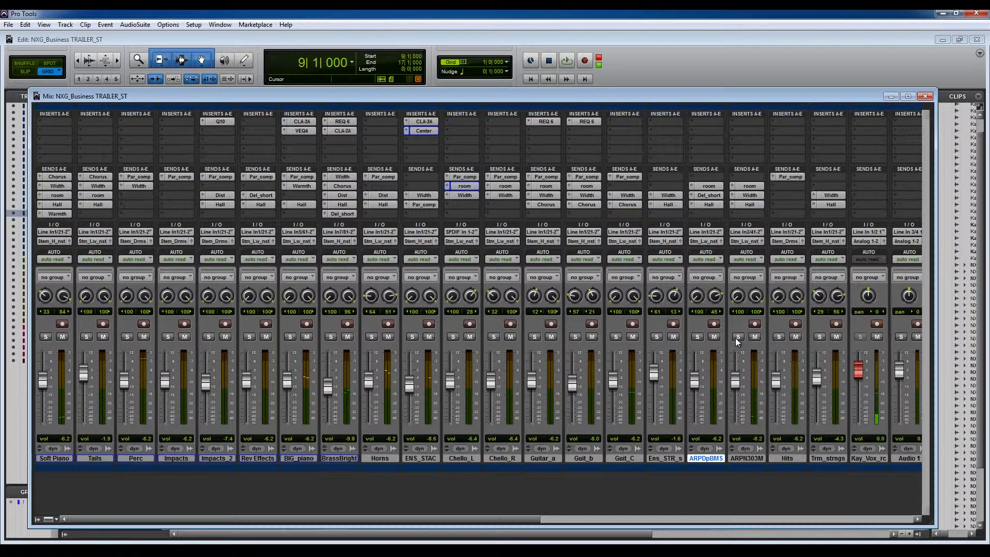
Inspect ARPN303MS's room, Width and Hall sends, and audition the track in solo from bar 9
click(751, 186)
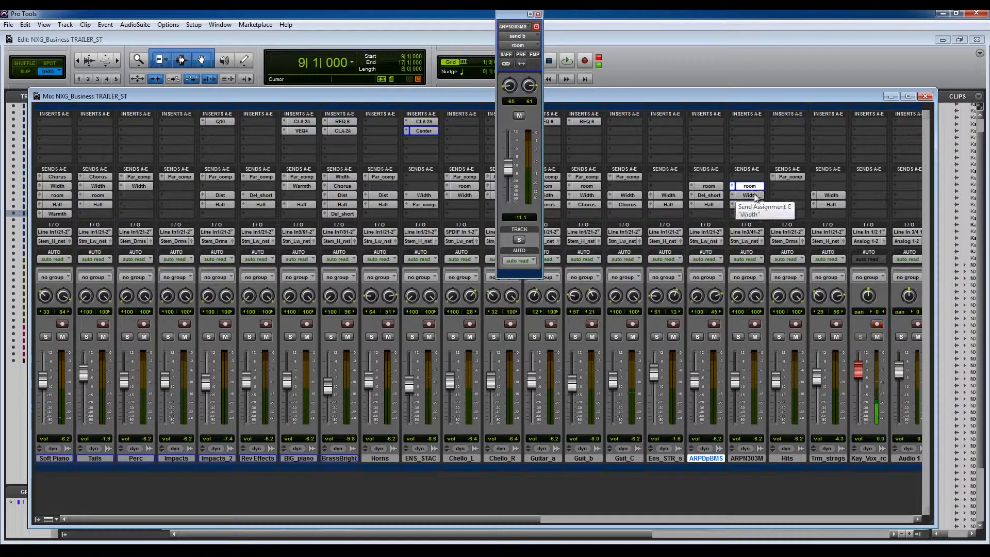
click(750, 195)
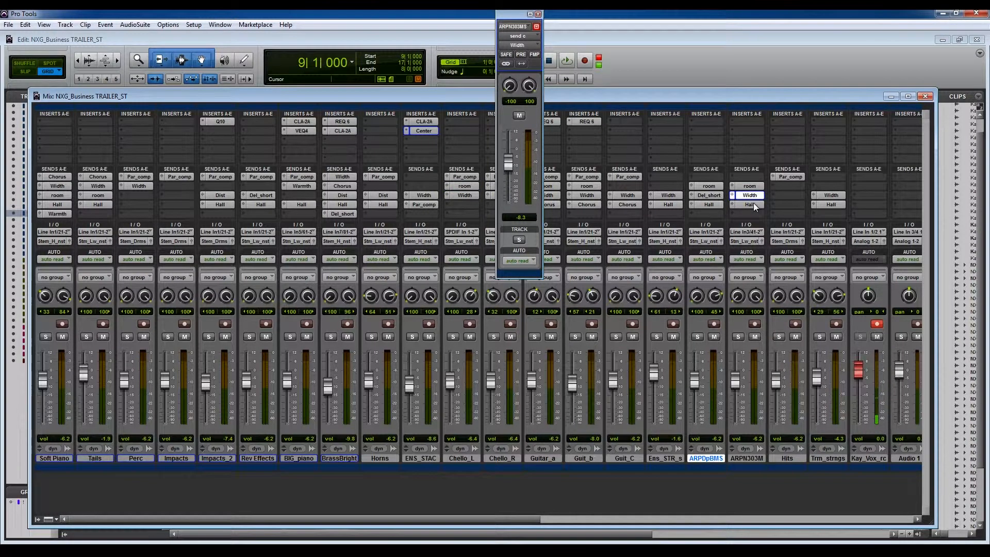
click(750, 204)
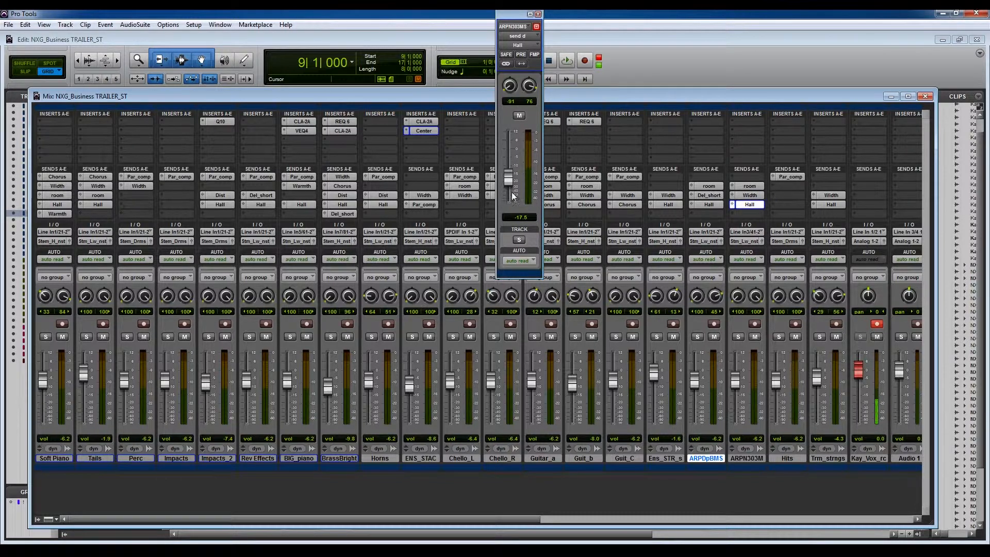
click(739, 337)
key(space)
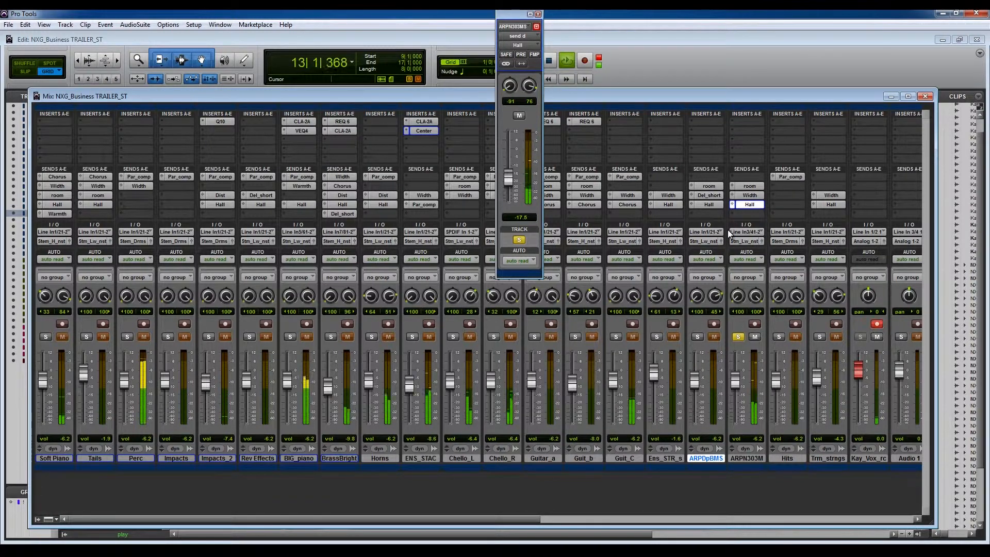
key(space)
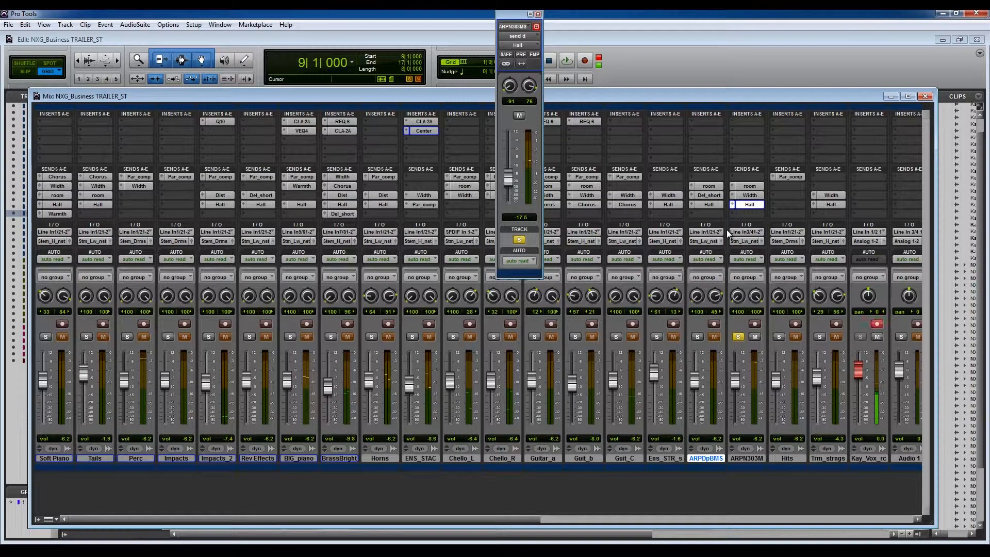
Mute ARPN303MS's room, Width and Hall sends and replay the soloed track dry from bar 9
click(750, 197)
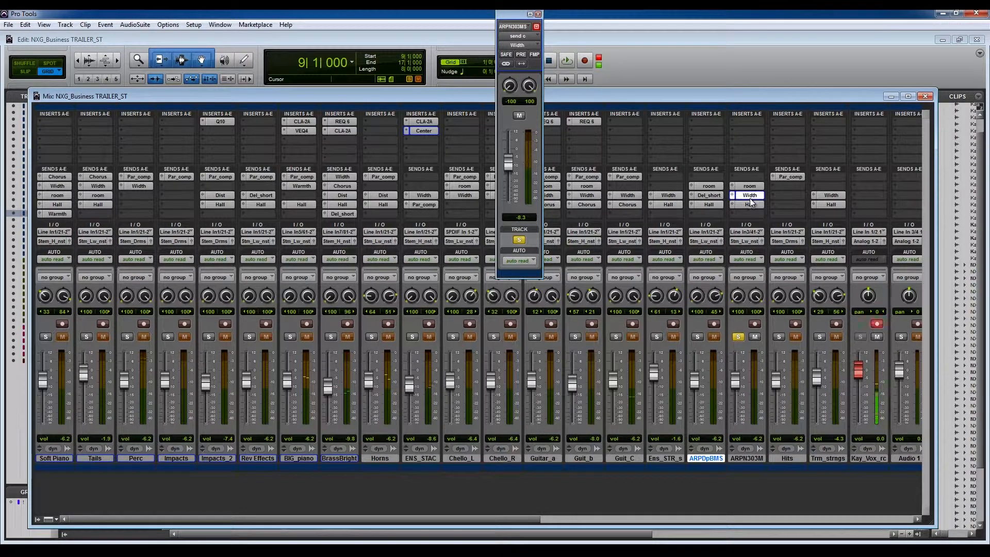
ctrl+click(753, 199)
key(space)
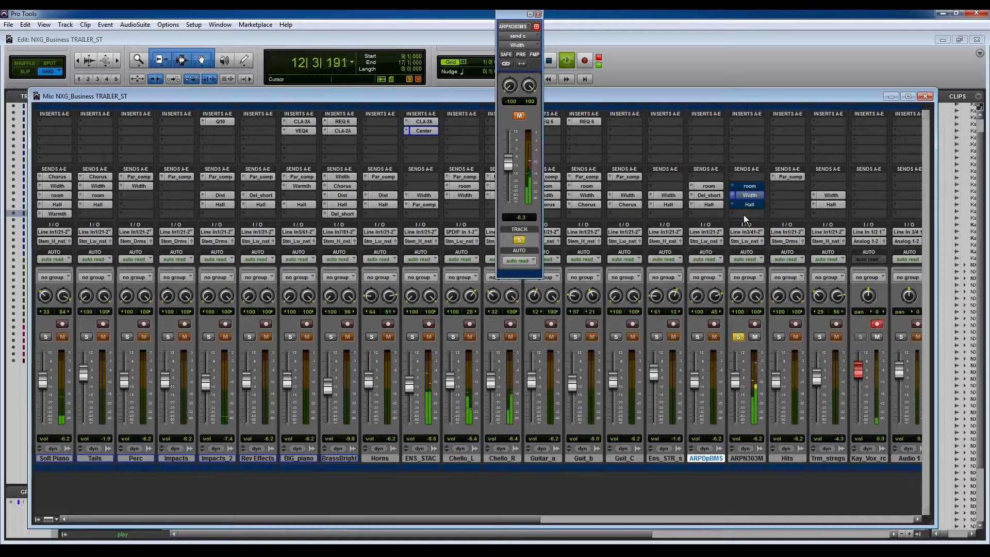
key(space)
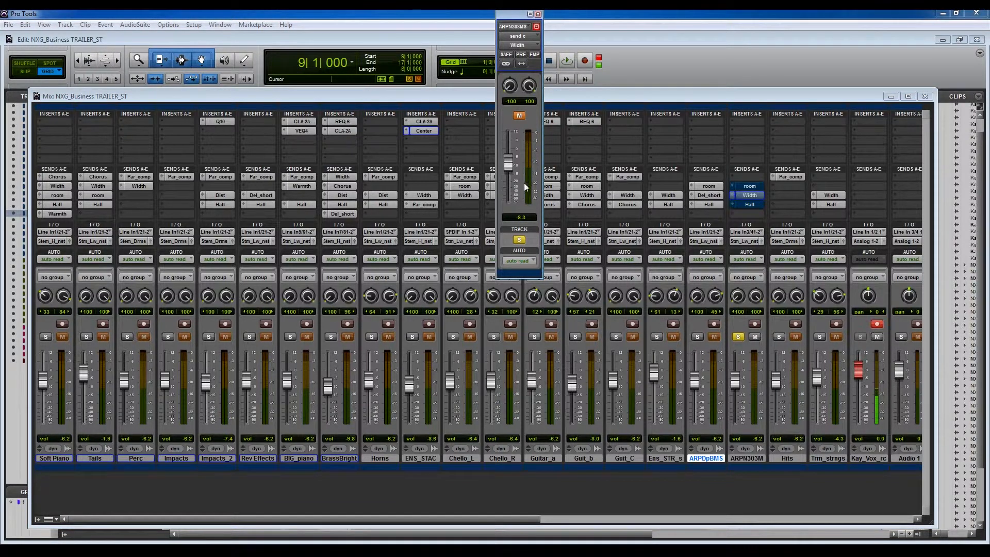
Unmute ARPN303MS's three sends, replay the solo from bar 9 with the Hall send open, and close the send window
click(751, 195)
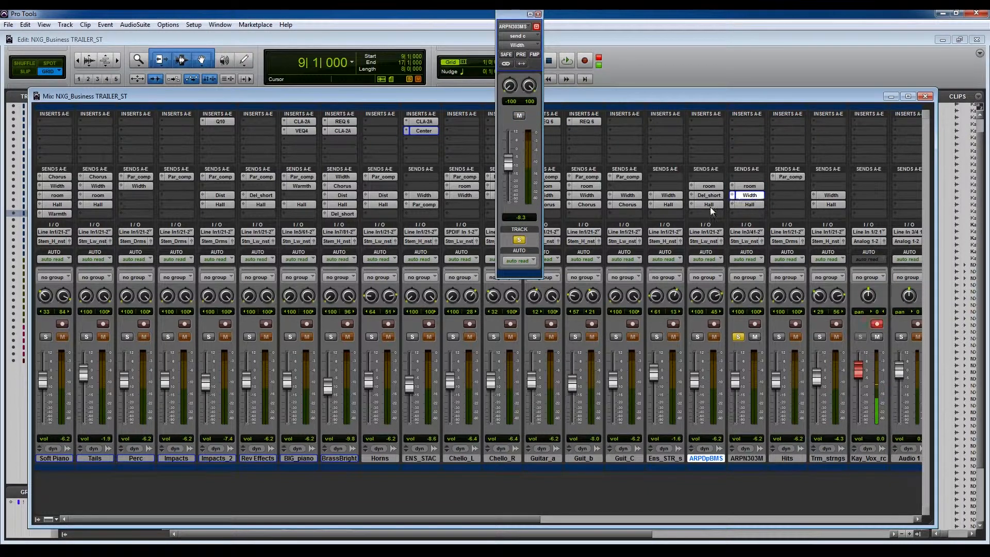
click(749, 205)
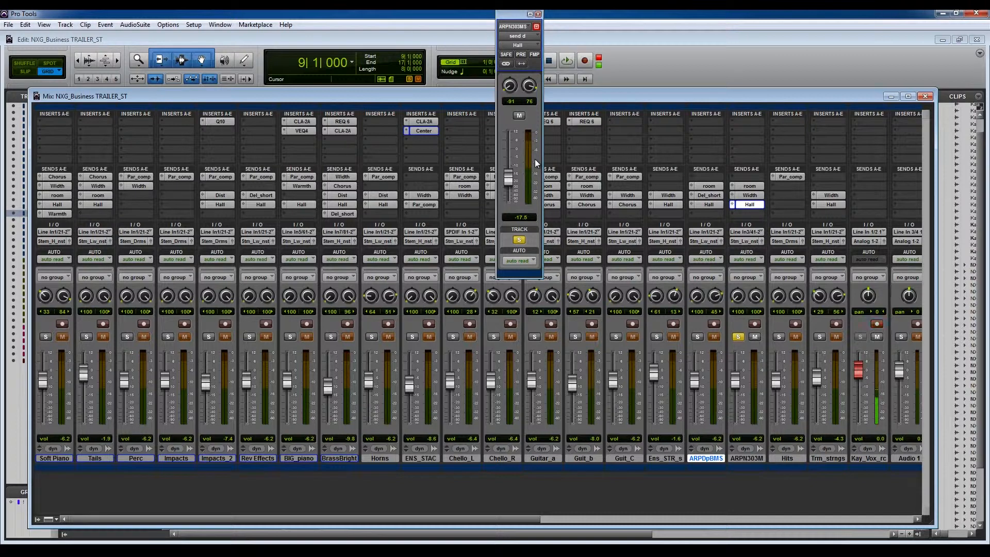
key(space)
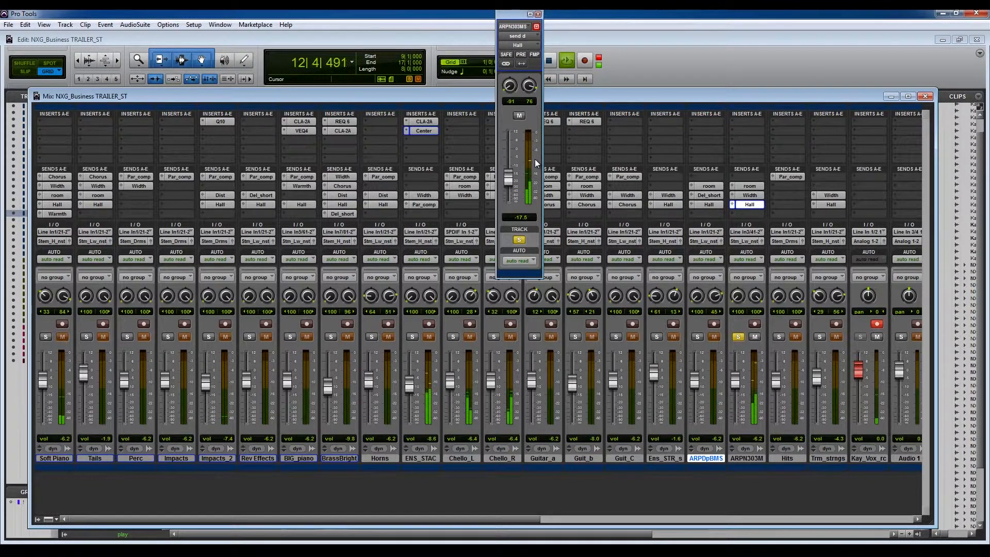
key(space)
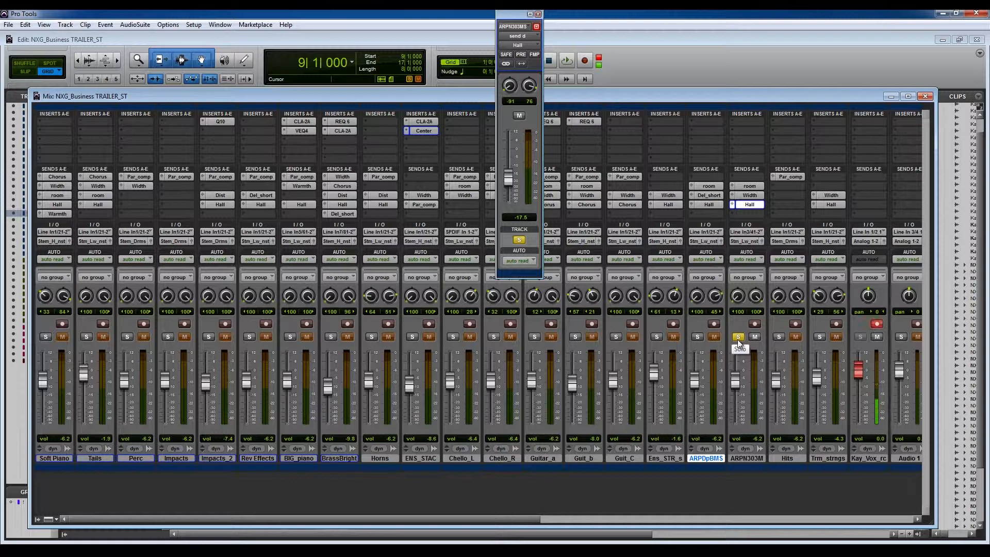
click(538, 13)
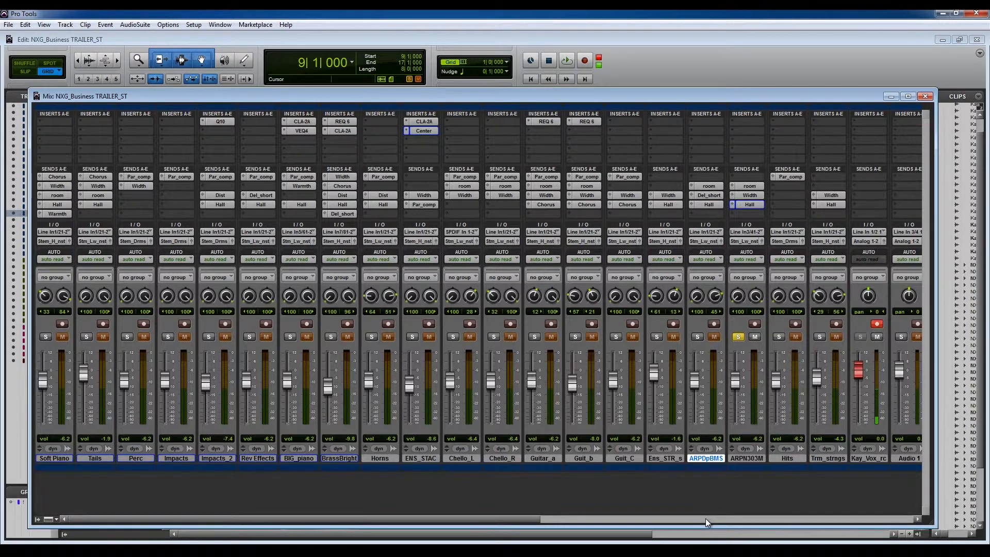
Route the record-enabled vocal track's output to the Main Vox (Stereo) bus
click(706, 518)
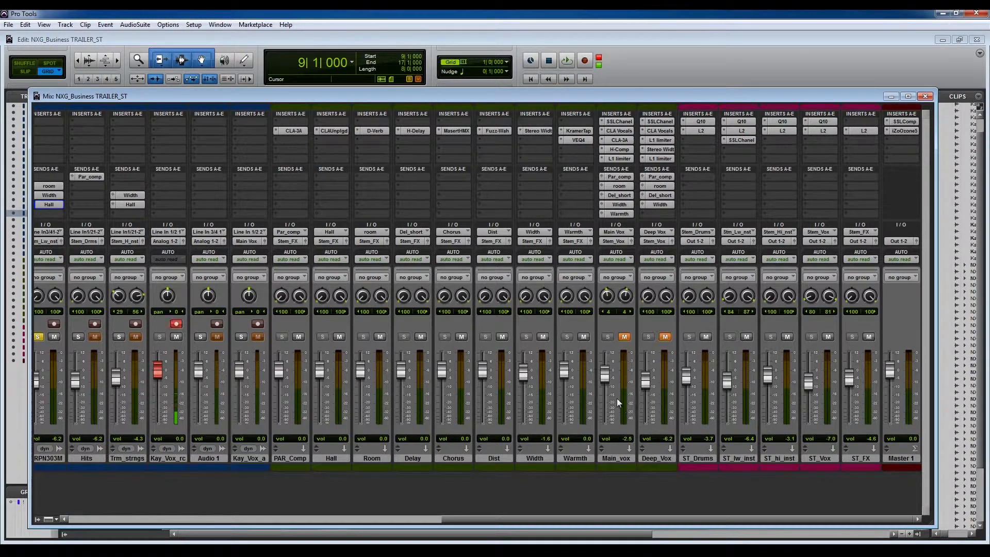
click(165, 241)
mouse_move(185, 267)
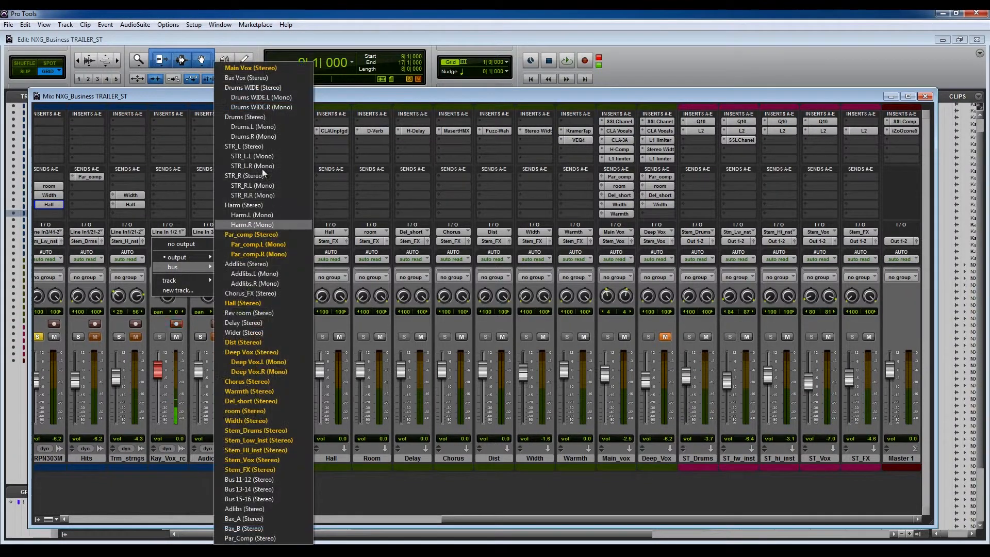
click(251, 68)
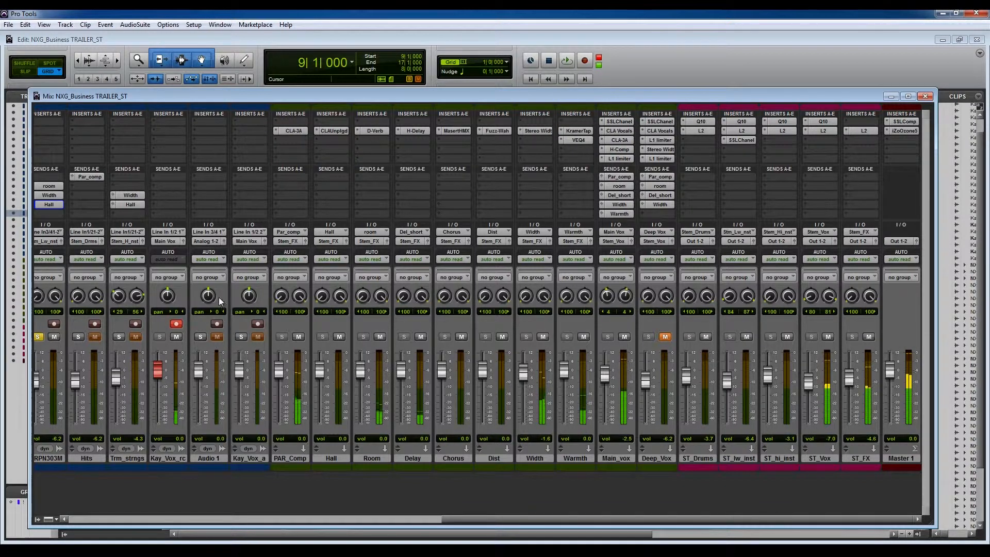
Return the record-enabled vocal track's output to Analog 1-2 (Stereo)
click(170, 241)
mouse_move(186, 260)
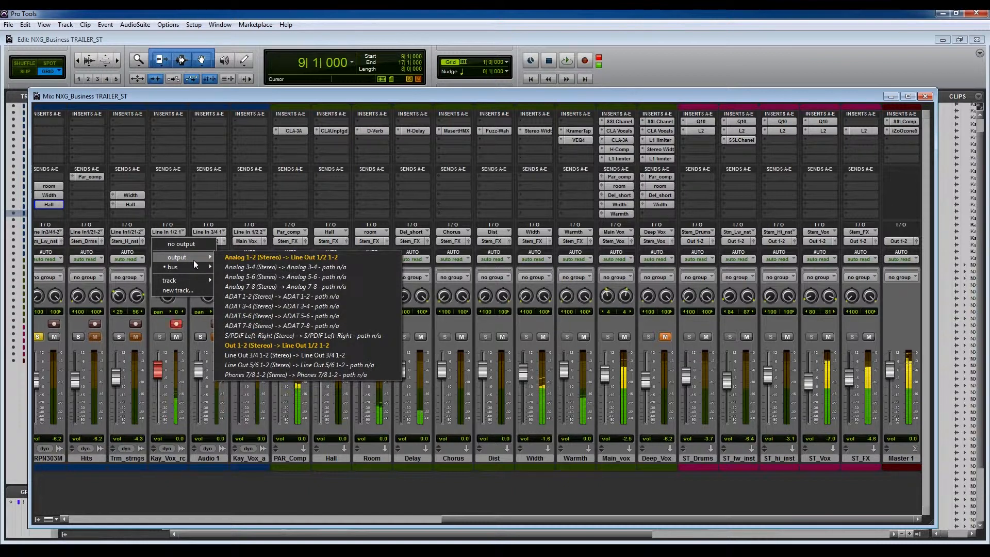
click(239, 257)
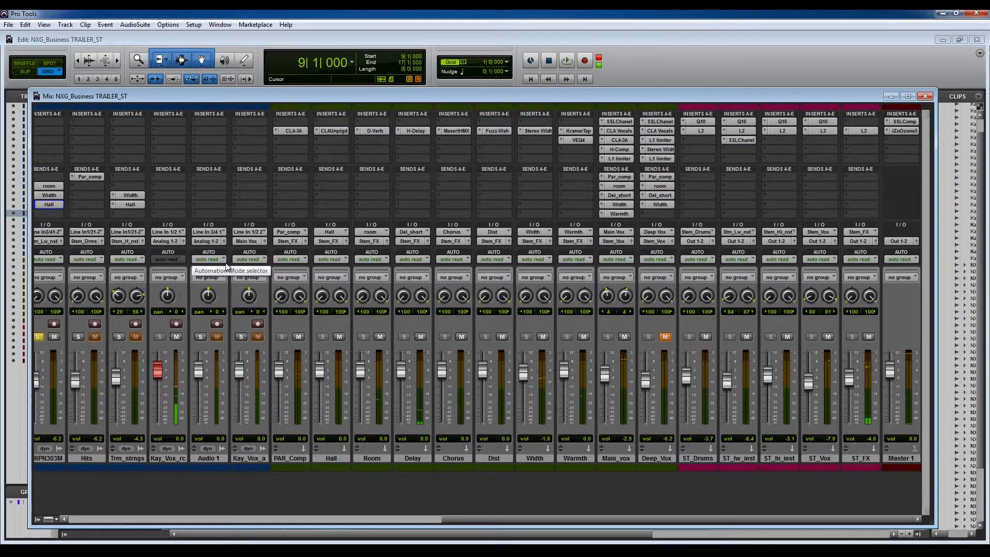
Inspect the SSLChannel and CLA Vocals inserts on Main_vox, closing each plug-in window
click(624, 122)
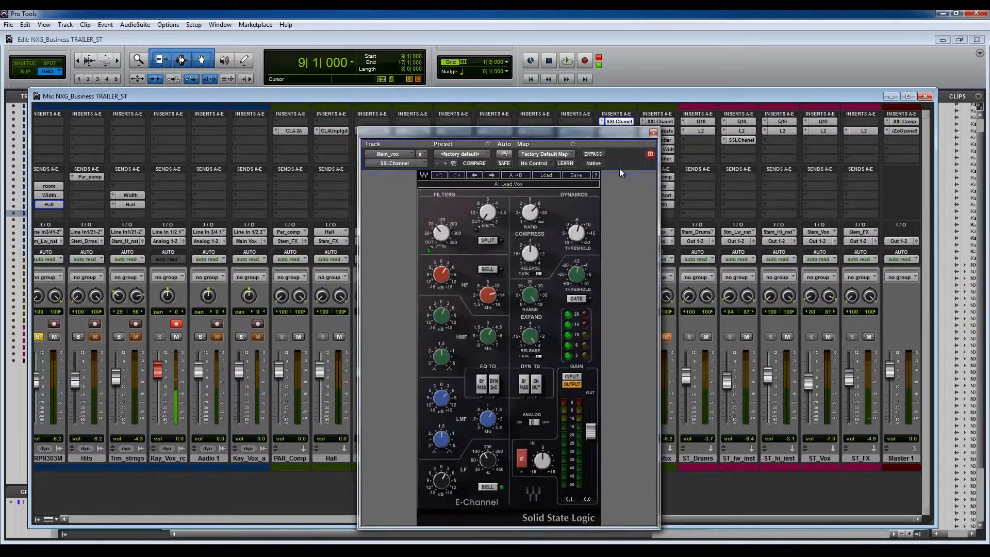
click(653, 133)
click(624, 135)
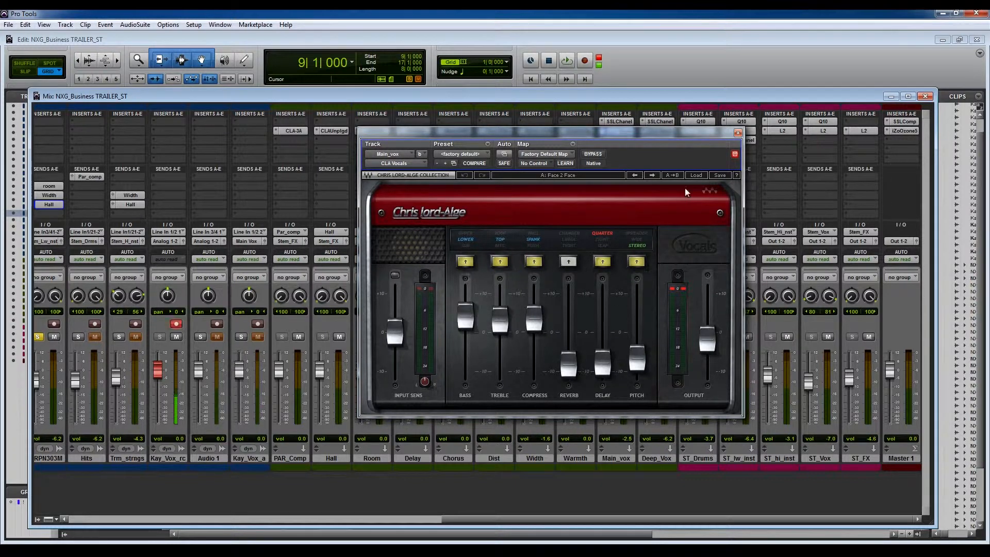
click(738, 133)
click(620, 130)
click(738, 133)
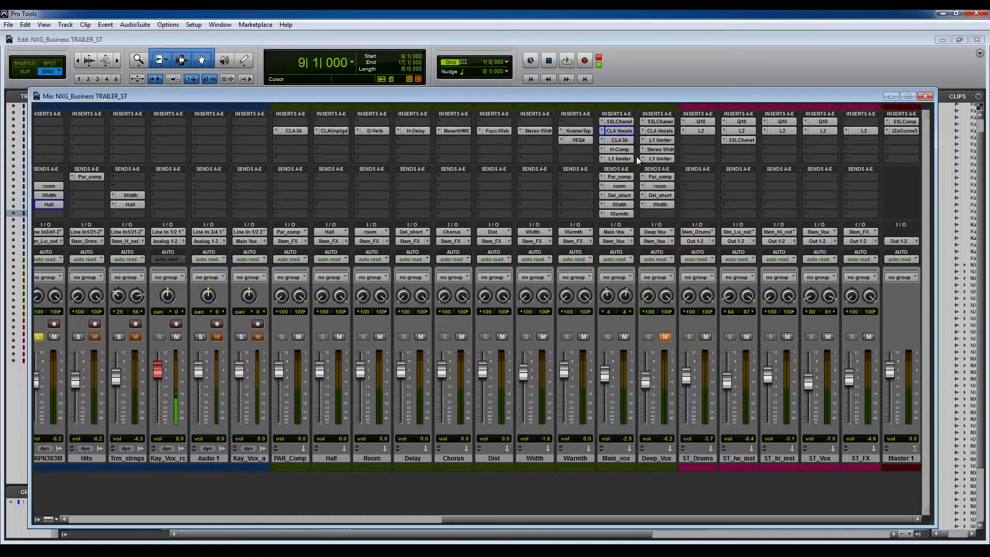
Inspect the CLA-3A, H-Comp and L1 limiter inserts on Main_vox, closing each plug-in window
click(621, 140)
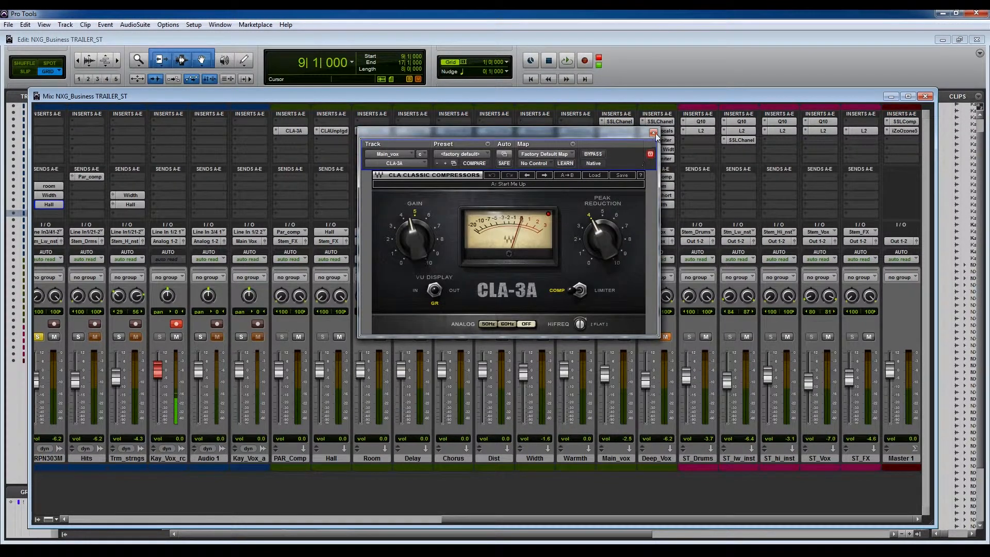
click(654, 133)
click(622, 150)
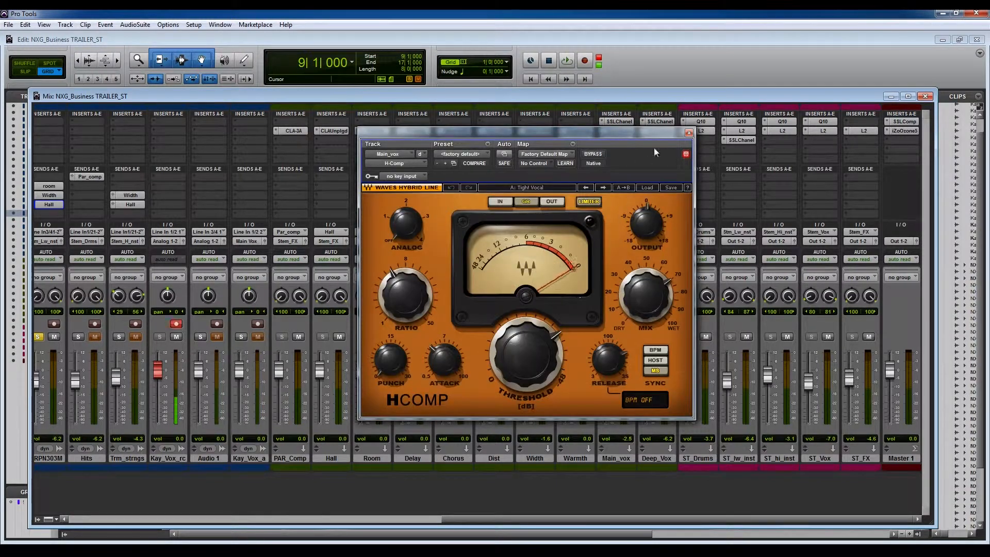
click(689, 134)
click(620, 158)
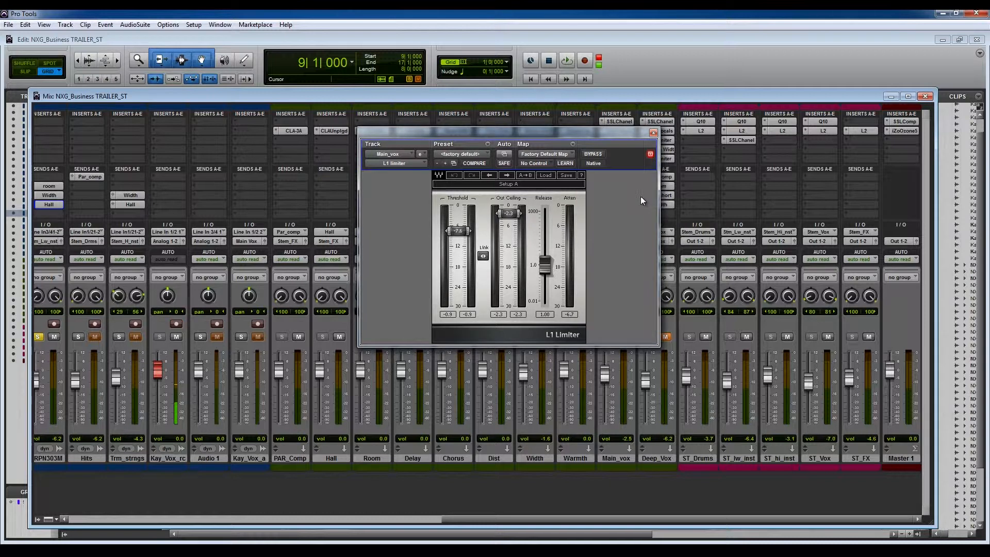
click(653, 133)
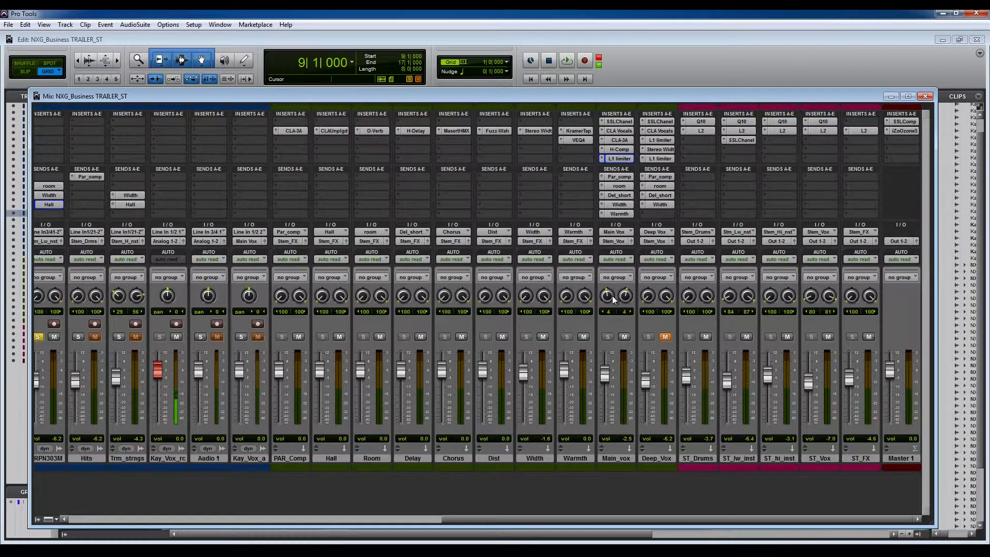
drag(613, 300, 613, 297)
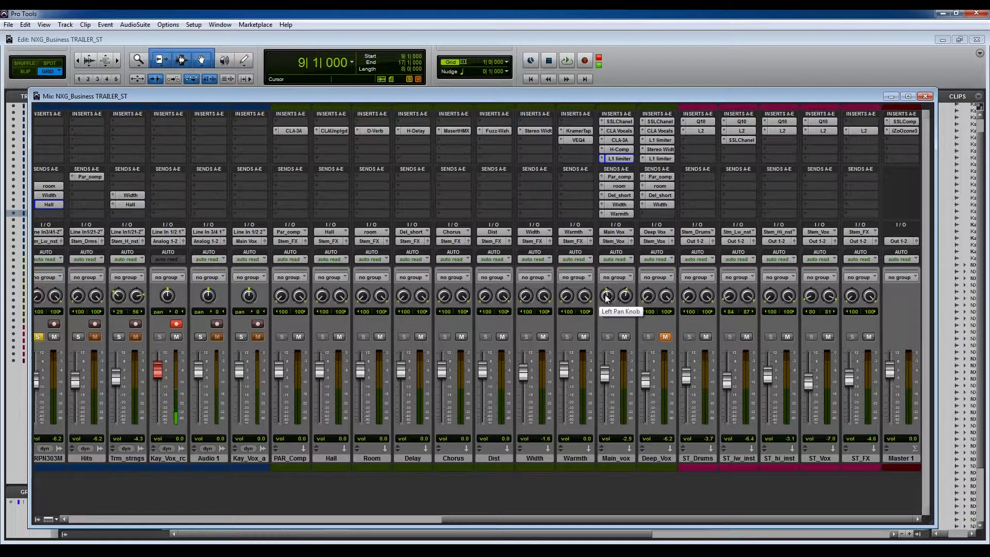
drag(454, 521, 474, 512)
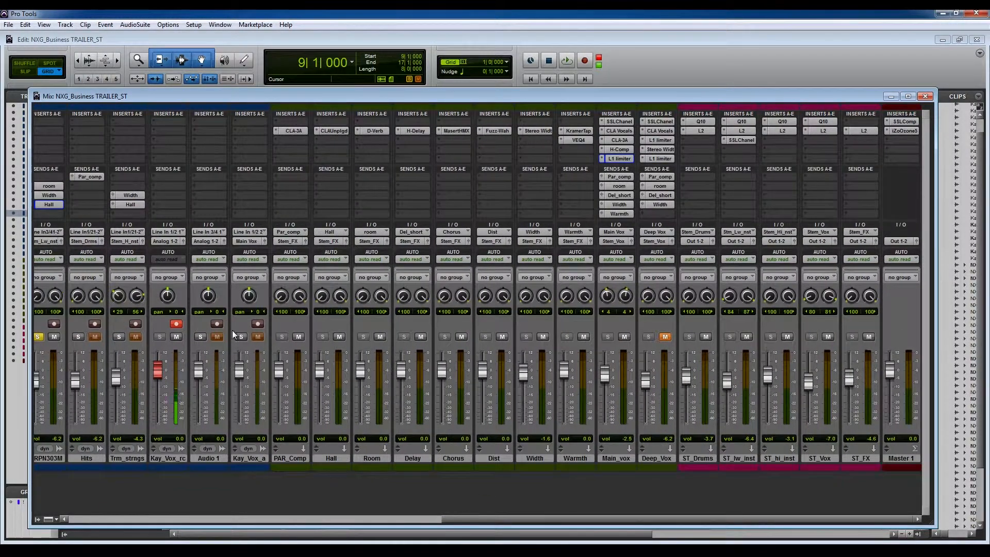
Review Main_vox's Par_comp, room, Del_short, Width and Warmth sends, including their panning and levels, and close the send window
click(621, 178)
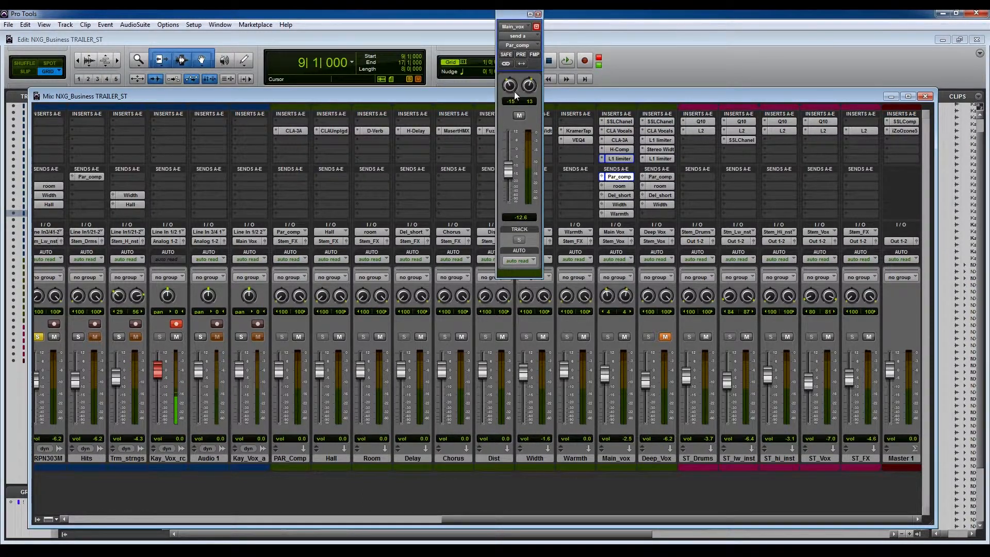
click(618, 186)
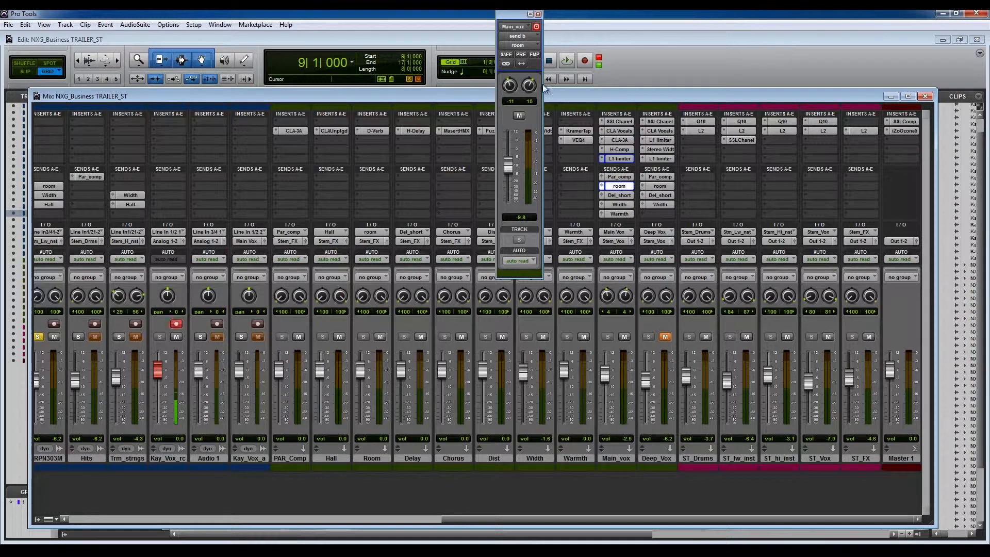
click(619, 178)
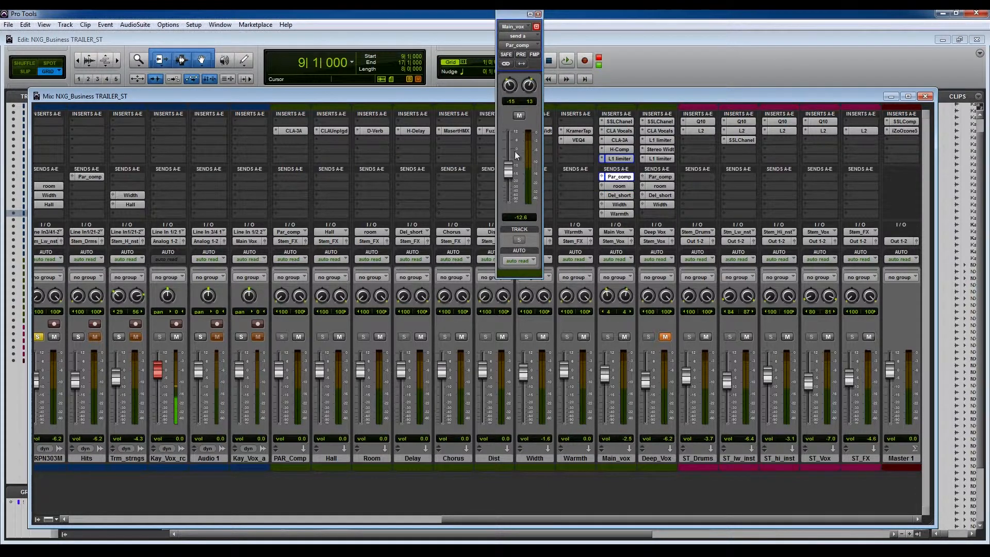
click(614, 186)
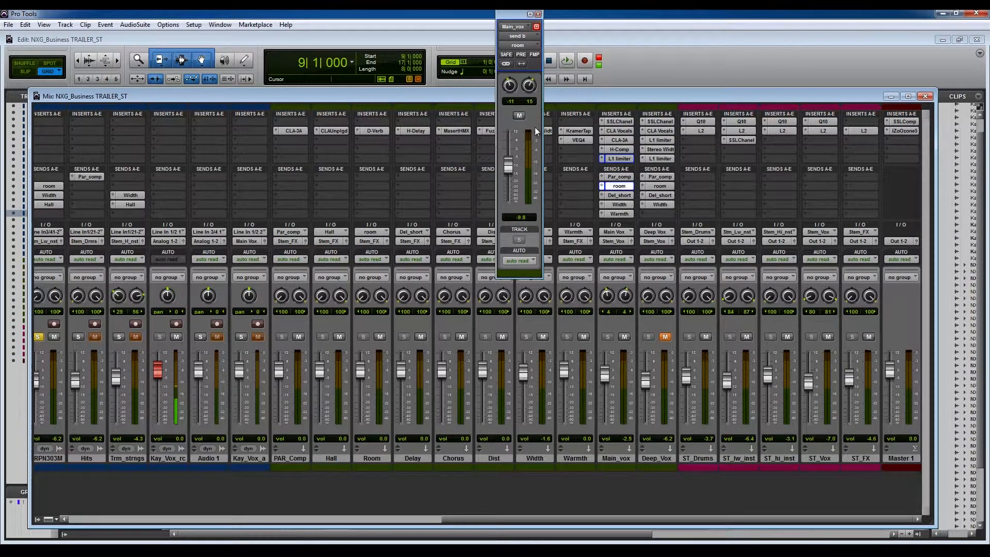
click(628, 195)
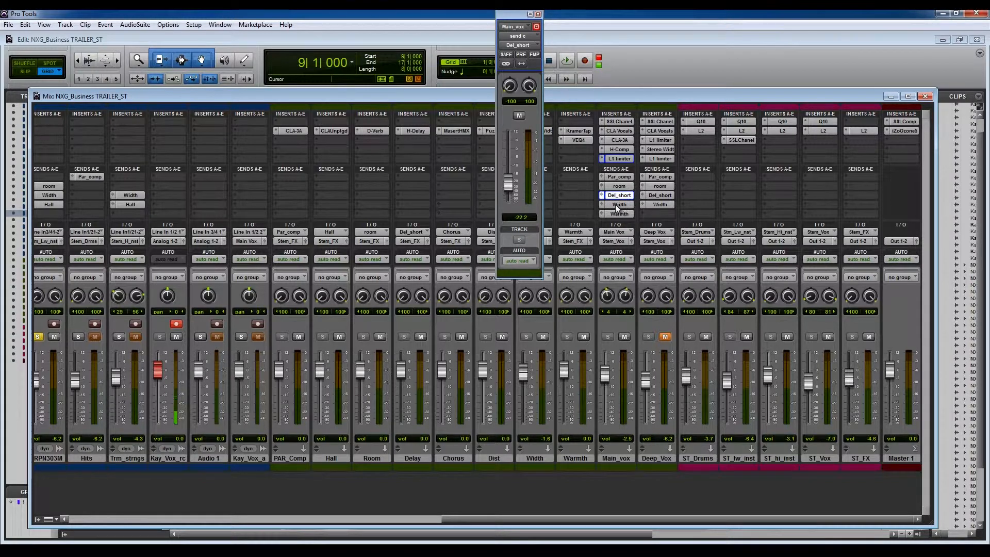
click(616, 205)
click(620, 214)
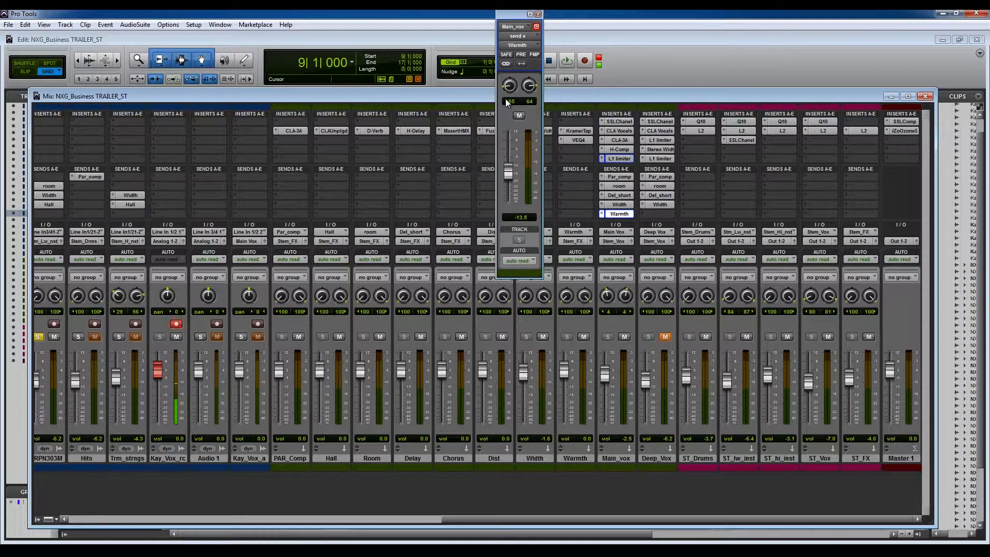
click(538, 14)
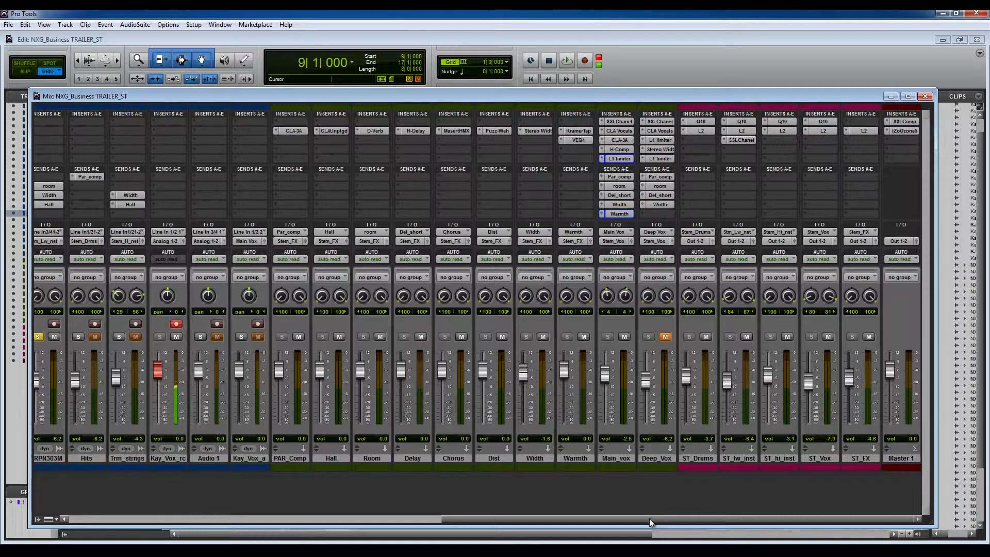
Clear the solo on the ARPN303MS track
drag(648, 519, 291, 478)
click(706, 337)
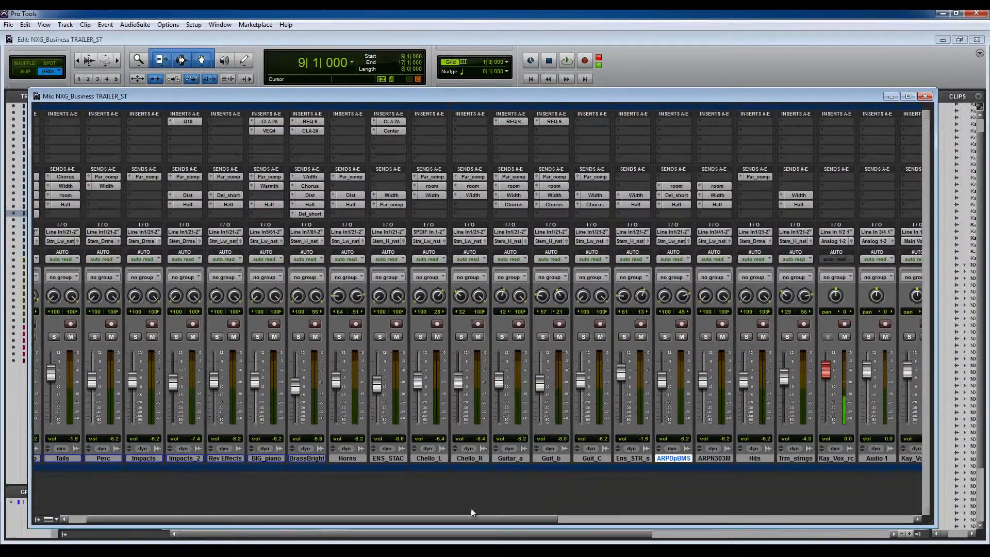
Solo the Perc, Impacts and Impacts_2 tracks together
drag(384, 518, 273, 505)
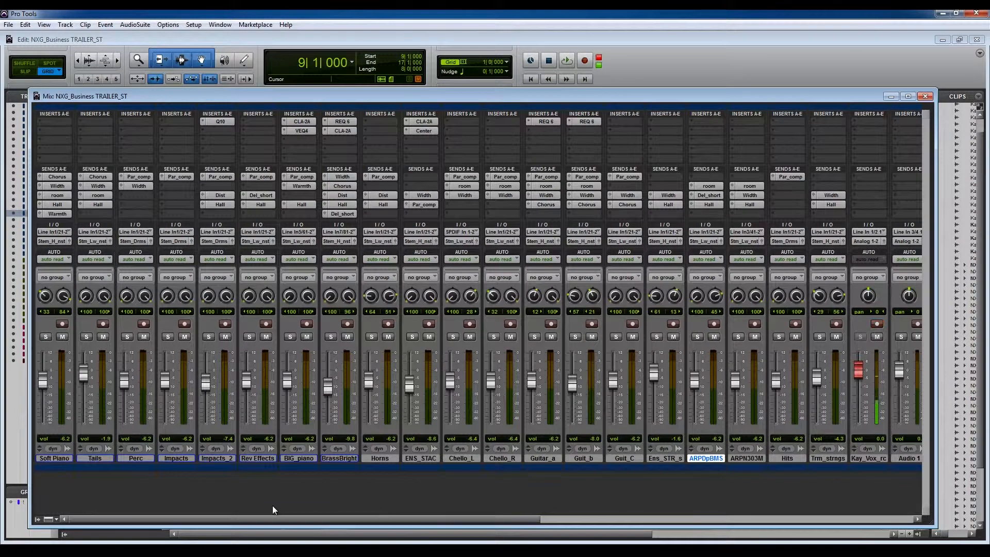
click(215, 458)
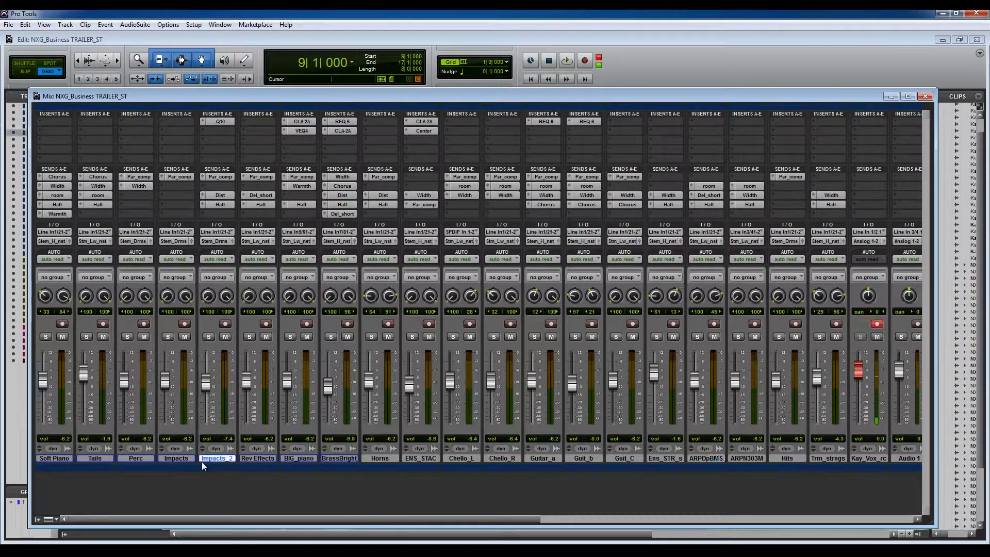
shift+click(136, 458)
click(129, 338)
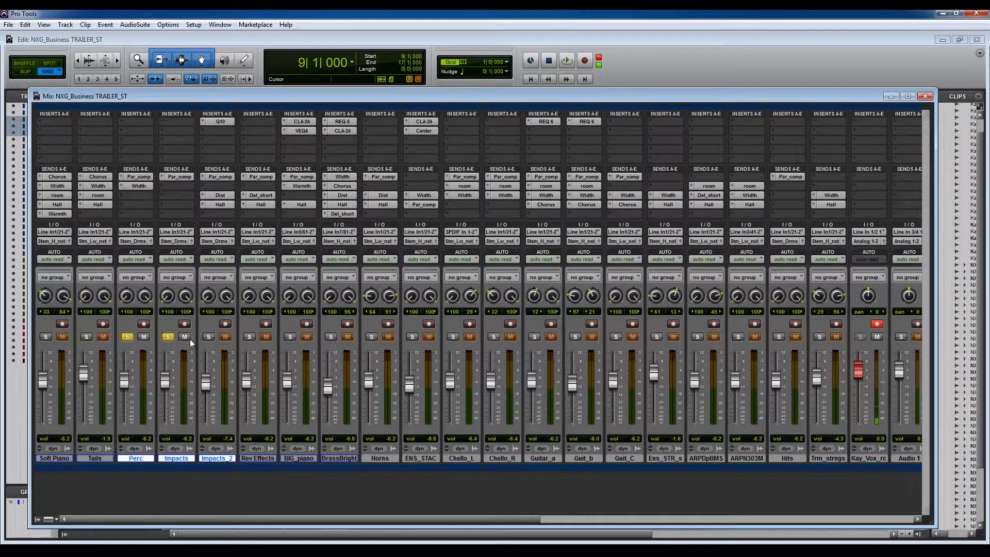
Return to the edit timeline, place the playback start at bar 5 and add Rev Effects to the soloed tracks
click(925, 96)
click(290, 157)
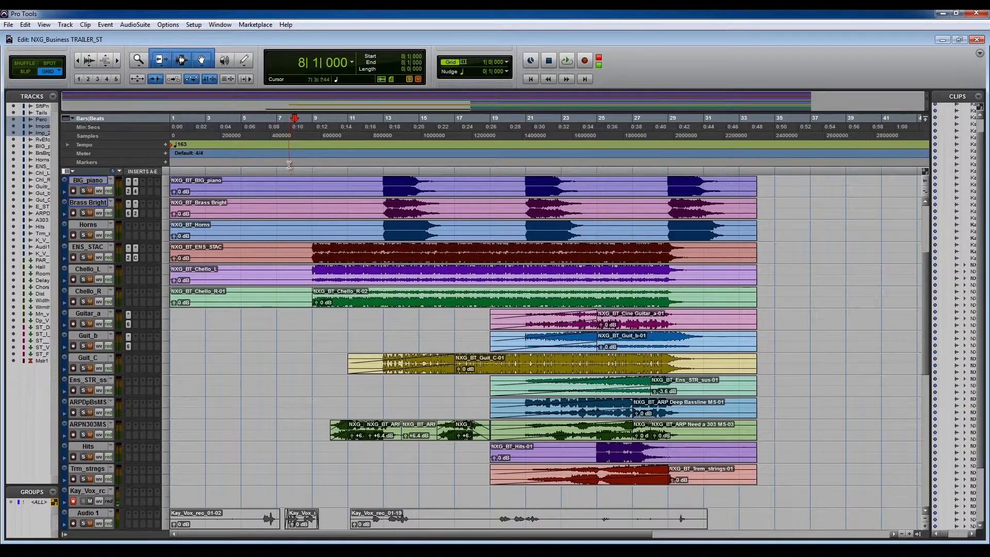
click(276, 134)
scroll(502, 220, up, 3)
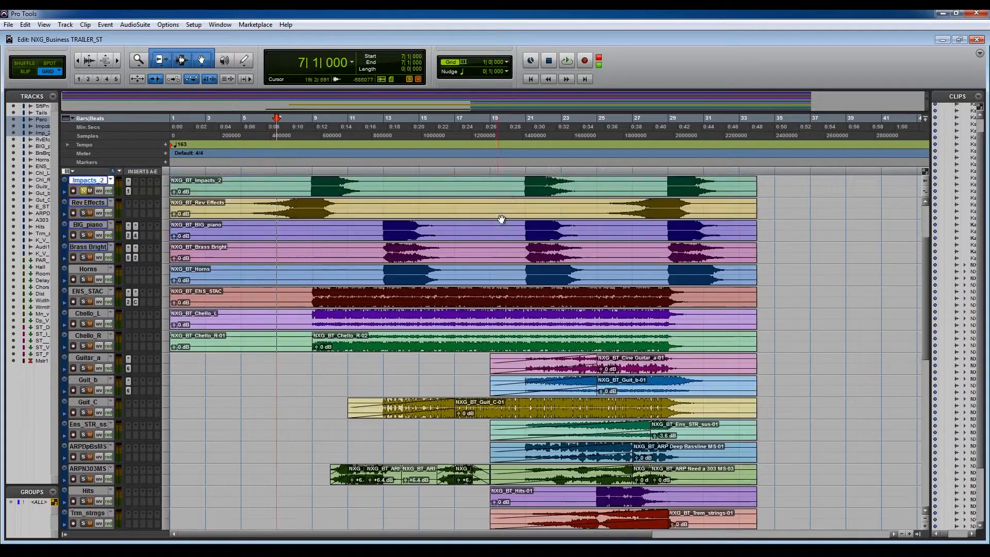
click(239, 129)
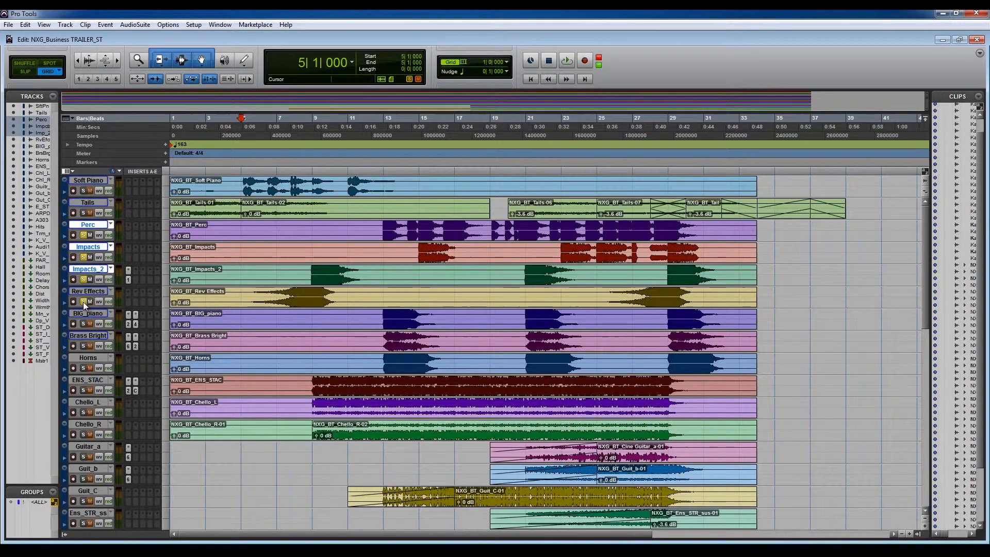
Move the Hits track directly below Impacts_2 and solo it
scroll(133, 309, down, 4)
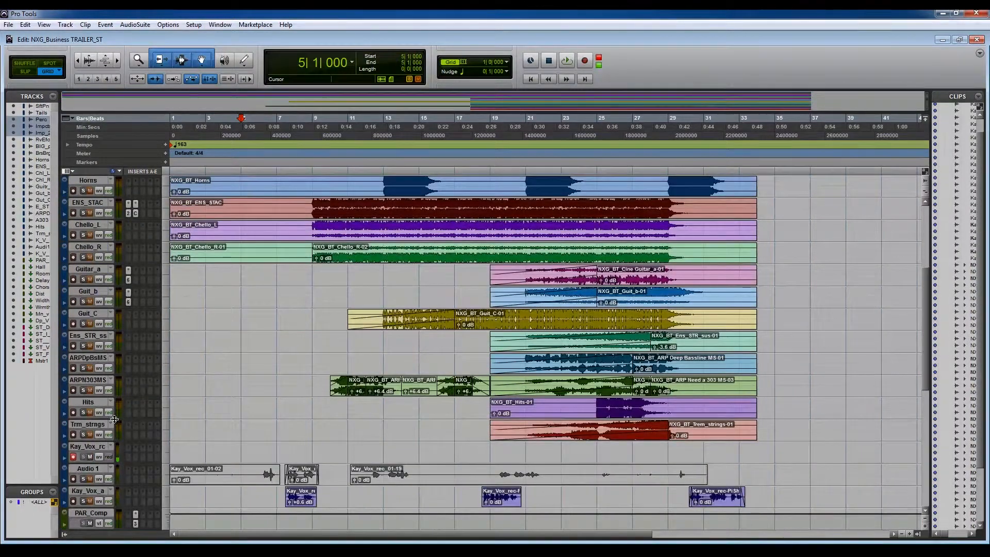
drag(87, 406, 131, 286)
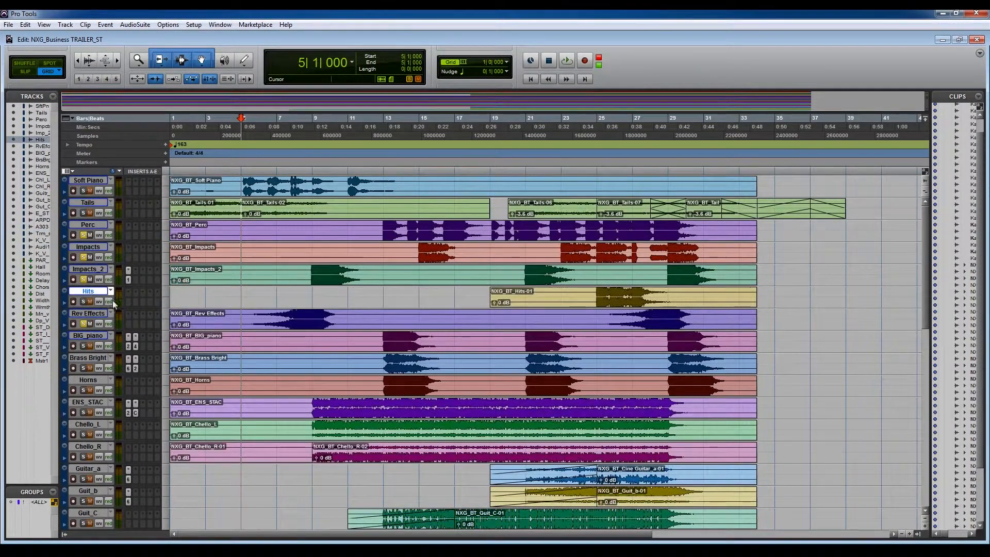
Audition the soloed percussion, impact, hit and reverse-effect tracks from bar 5, checking the track list and the mixer's channel meters during playback
key(space)
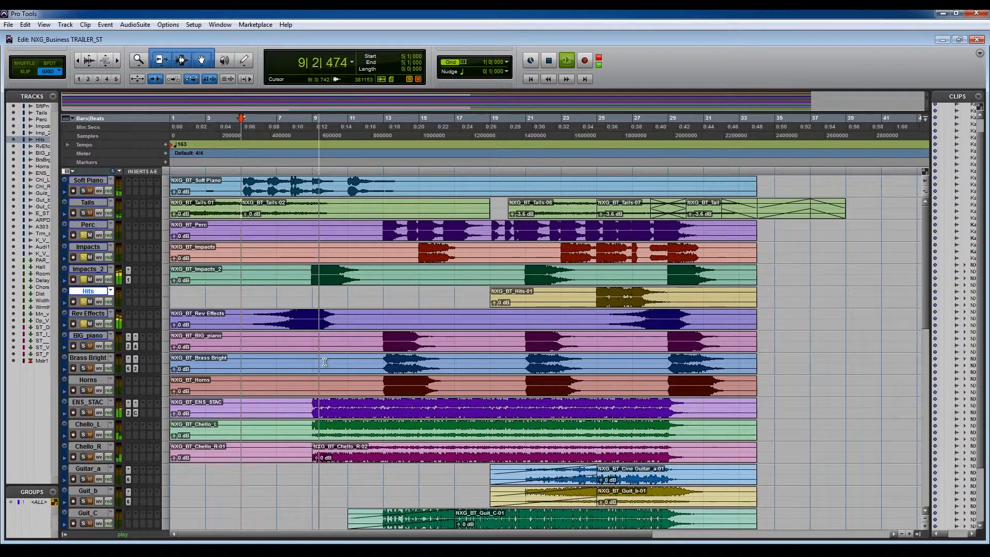
drag(924, 311, 922, 452)
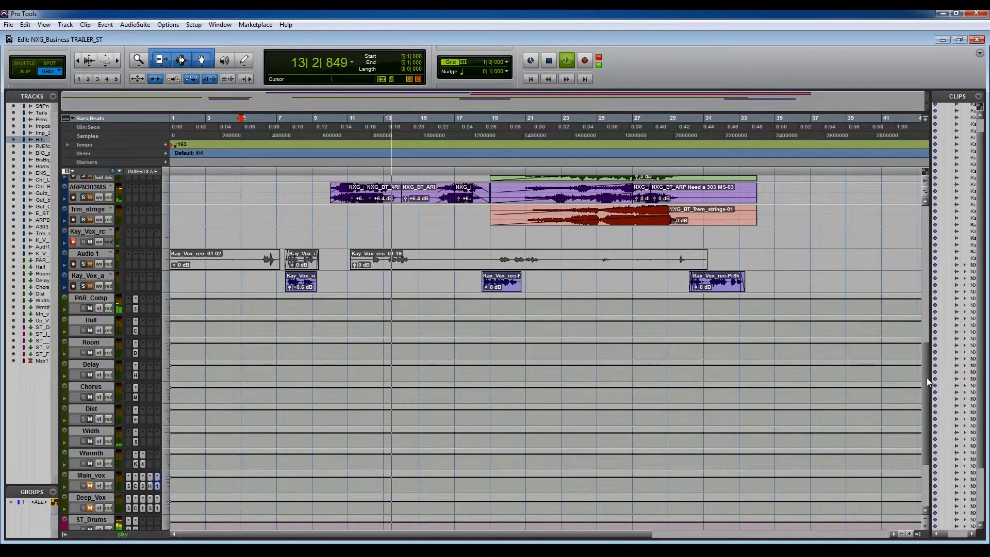
drag(924, 403, 916, 226)
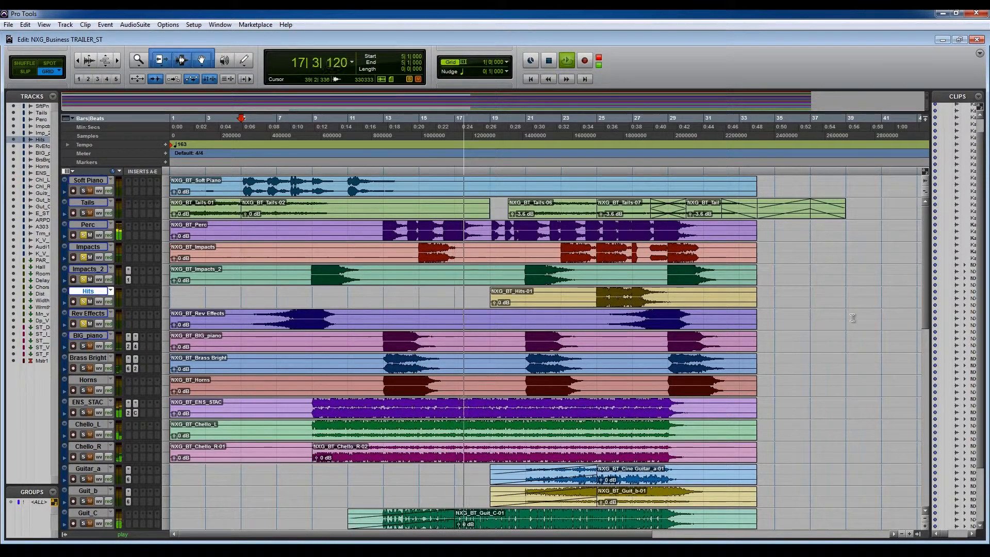
click(101, 225)
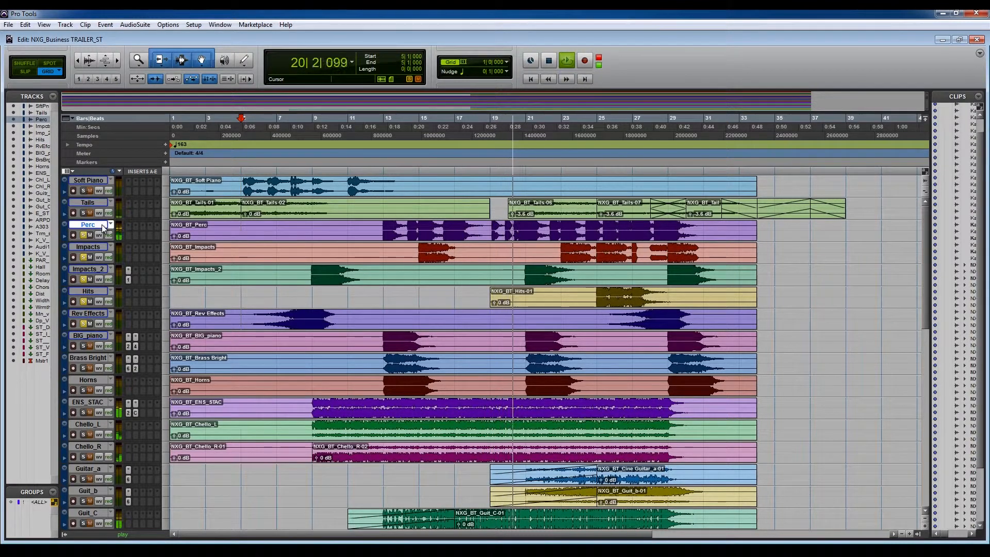
key(ctrl+equal)
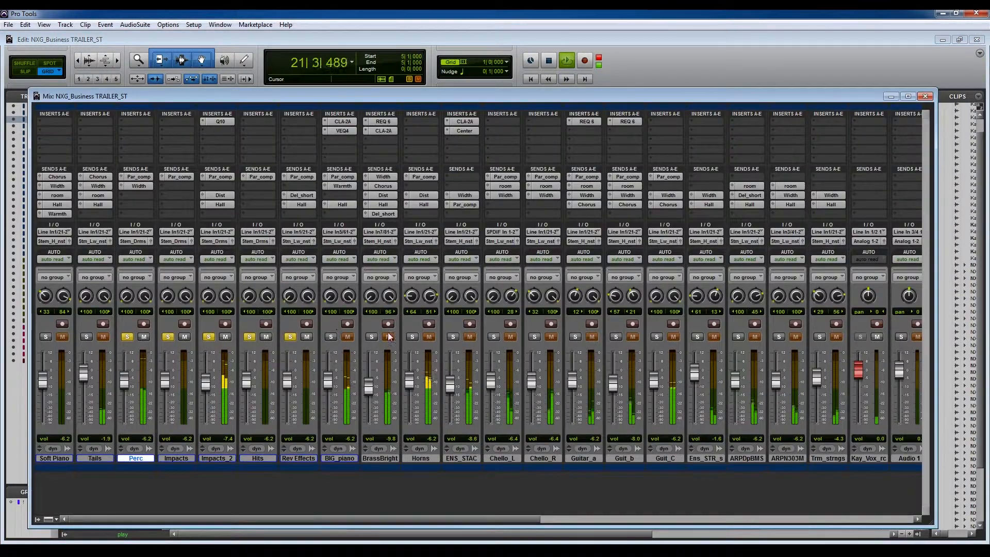
key(space)
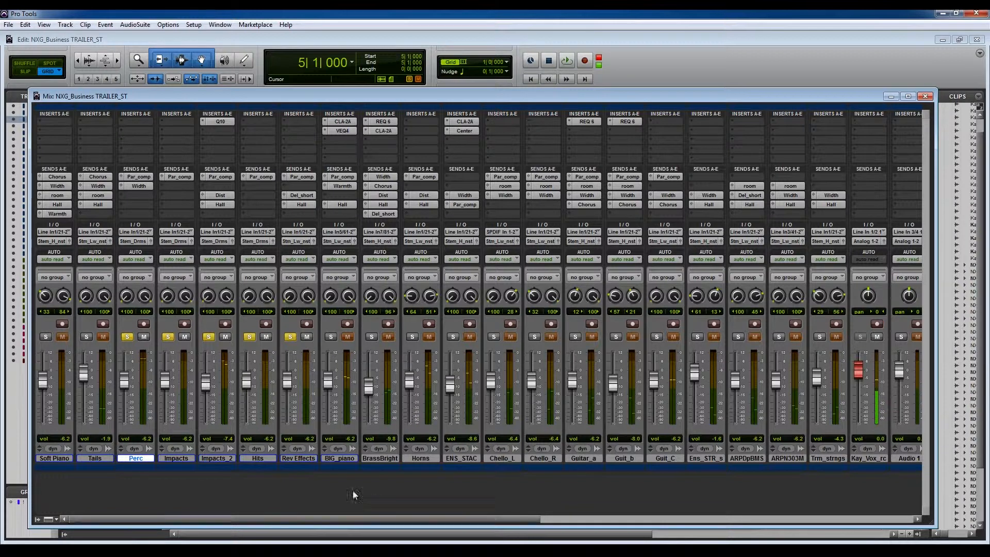
Review Perc's Par_comp and Width sends and the Par_comp sends of Impacts, Impacts_2 and Hits, including panning and levels
click(139, 177)
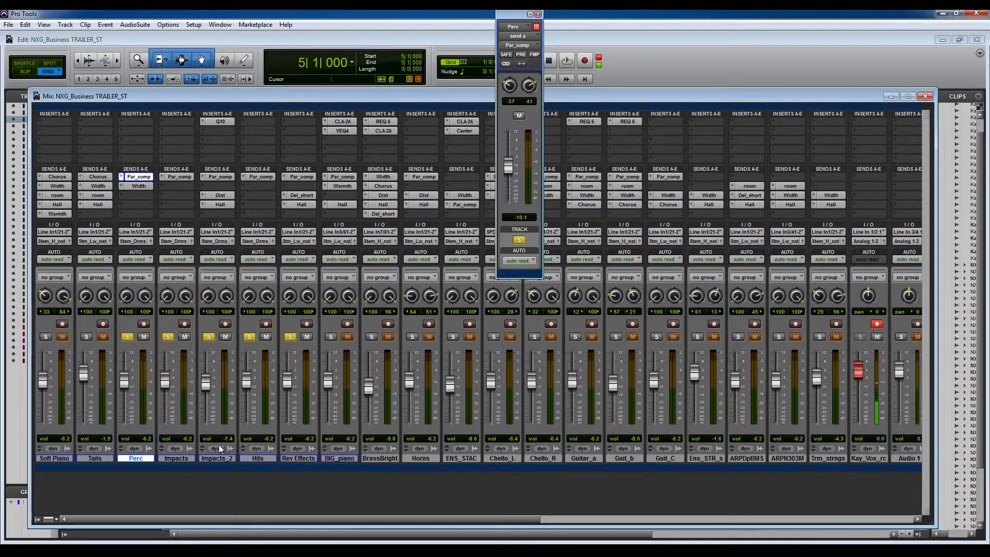
click(143, 186)
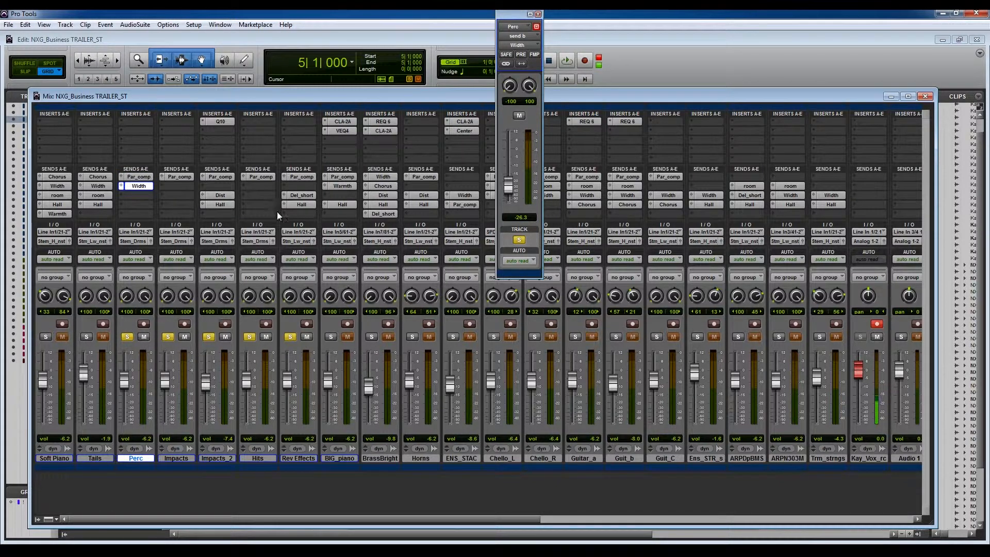
click(186, 178)
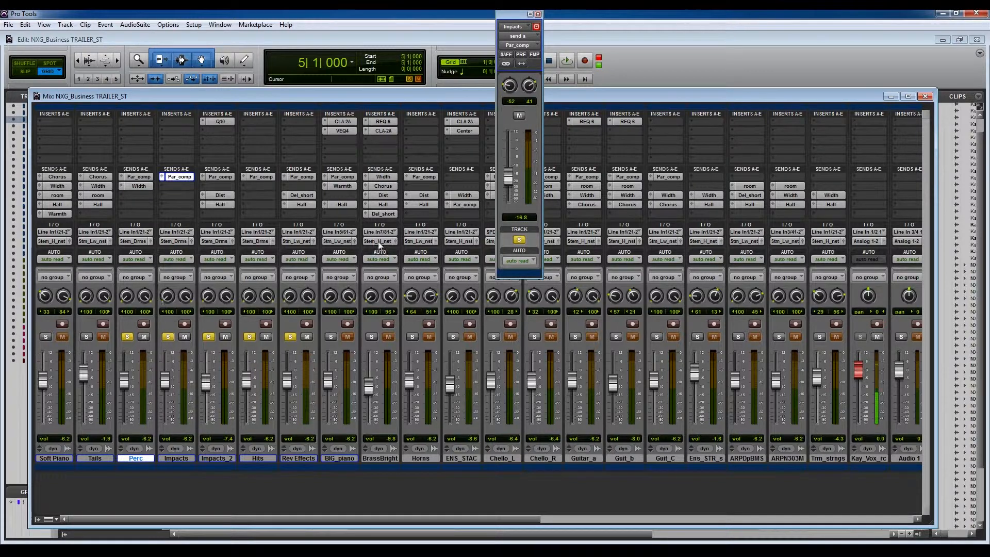
click(147, 178)
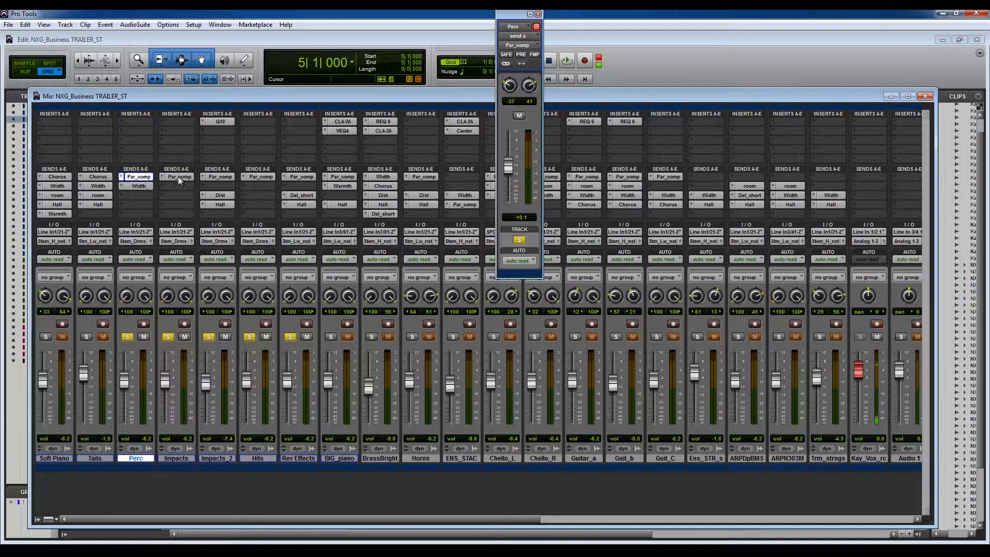
click(179, 177)
click(215, 177)
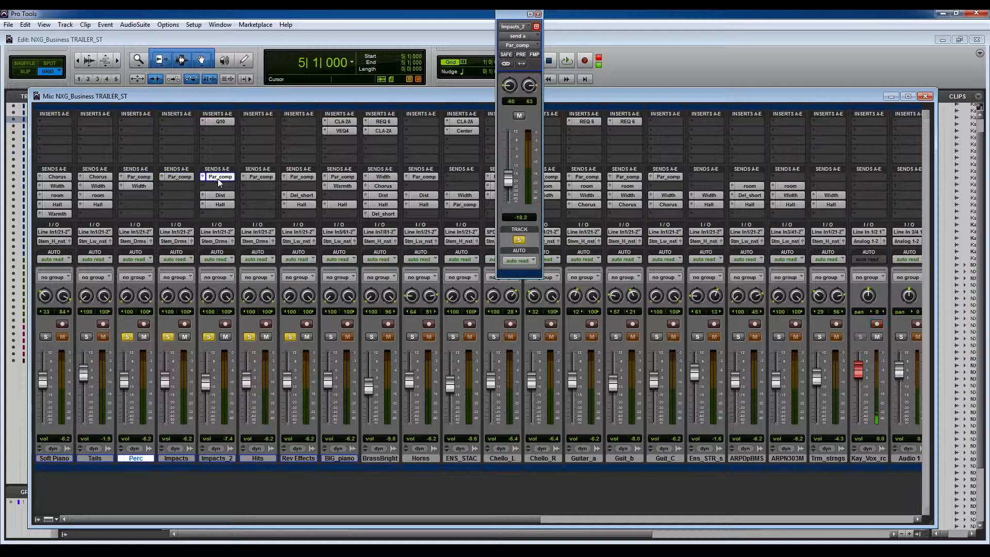
click(261, 177)
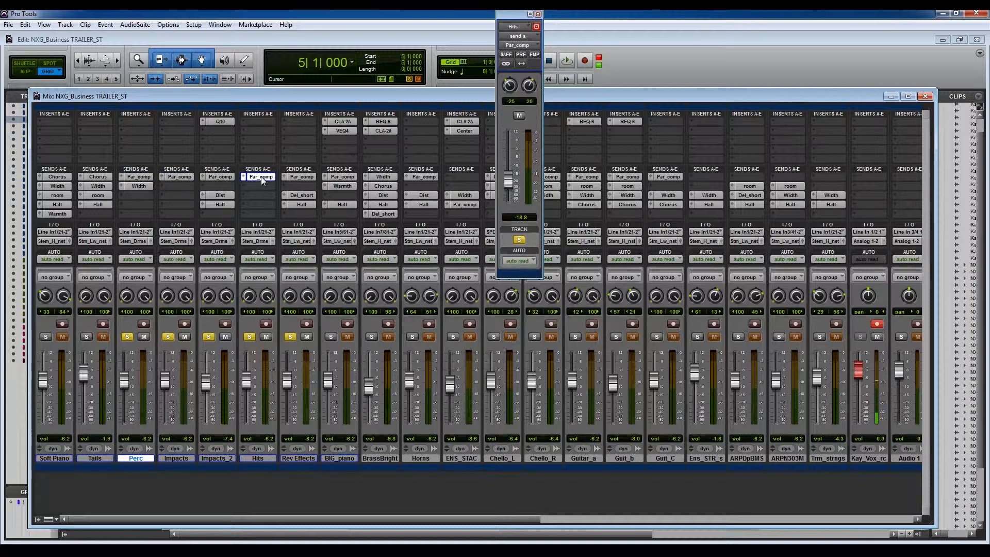
Review the Par_comp, Dist and Hall sends on Impacts_2 and the Hall and Par_comp sends on Rev Effects
click(228, 178)
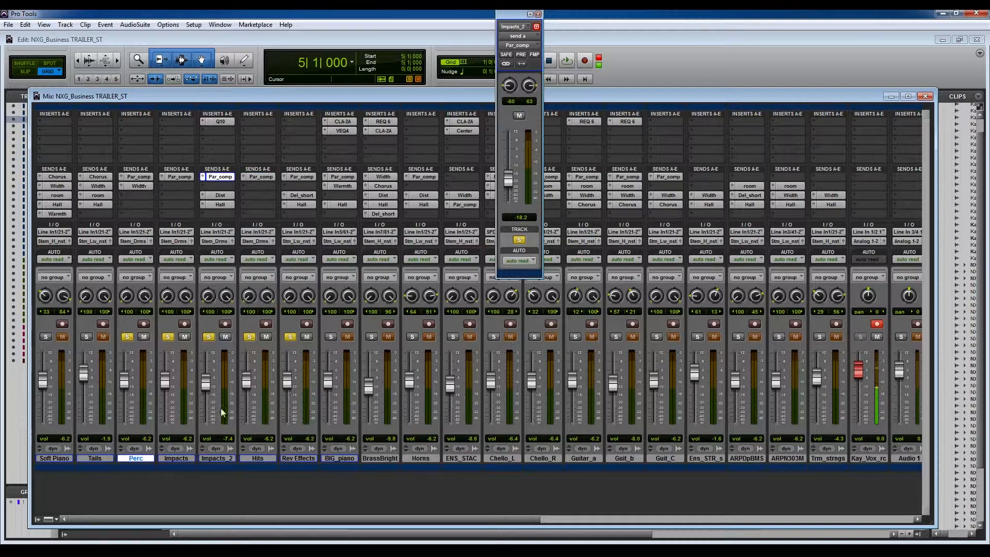
click(219, 197)
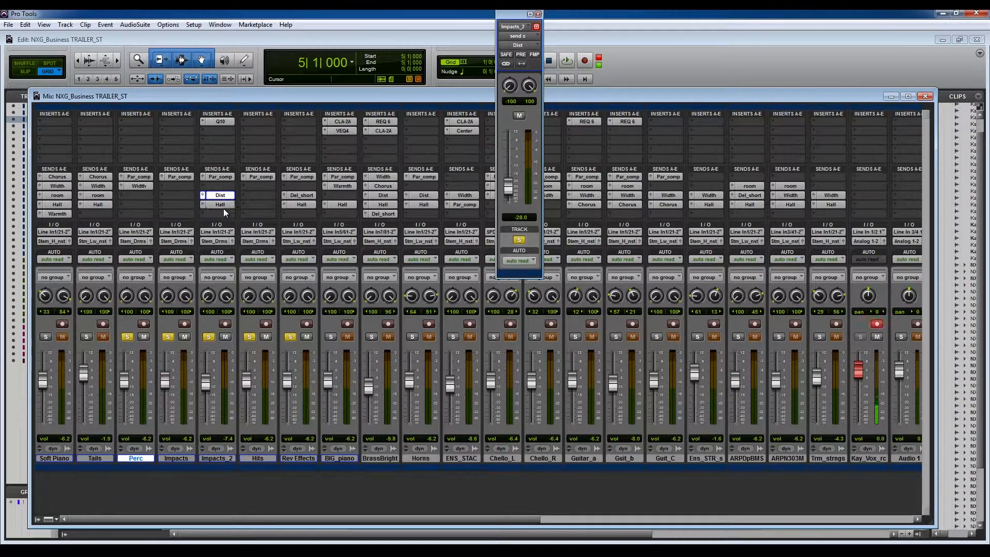
click(222, 205)
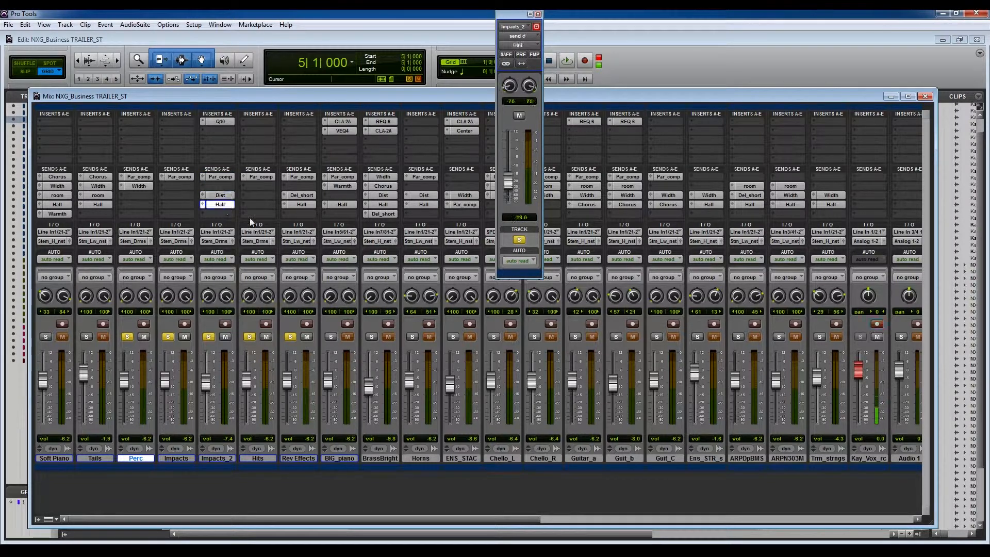
click(305, 205)
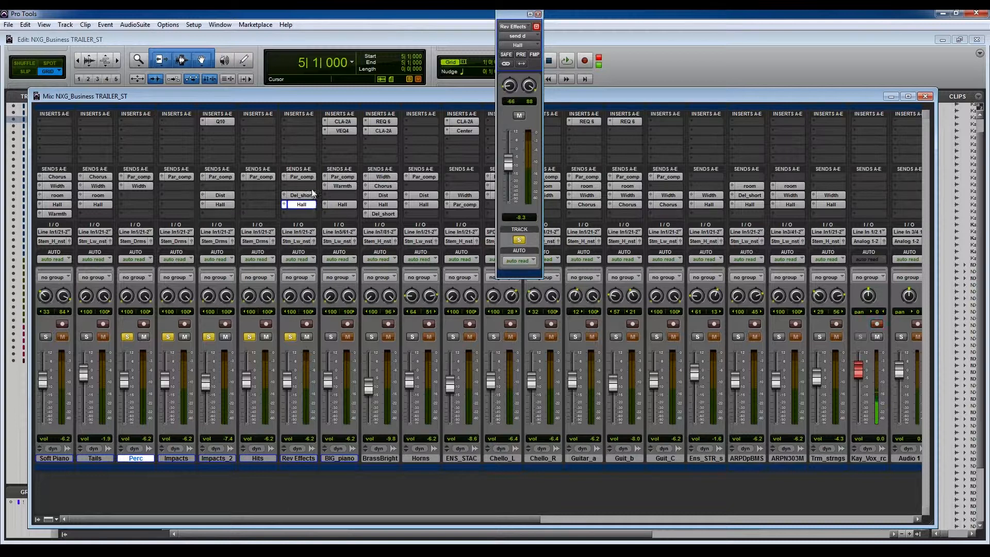
click(304, 177)
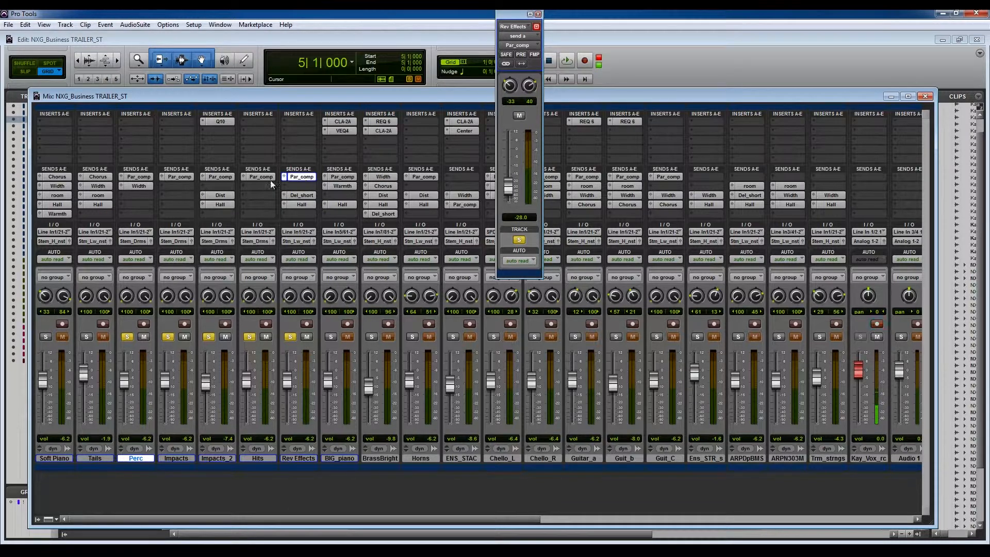
Inspect the Q10 equalizer on Impacts_2, play the session with only that track soloed, and close the plug-in and send windows
click(225, 121)
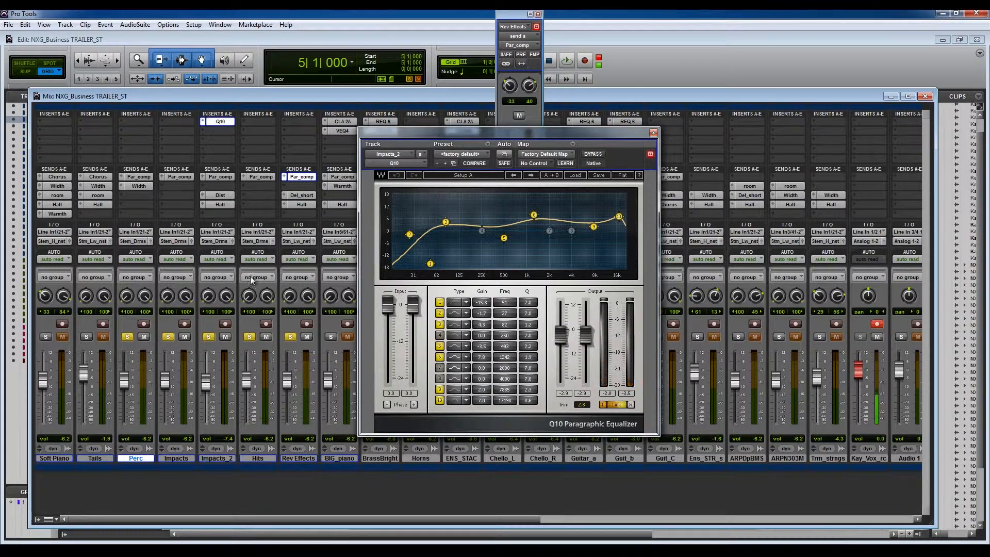
alt+click(210, 336)
click(210, 337)
key(space)
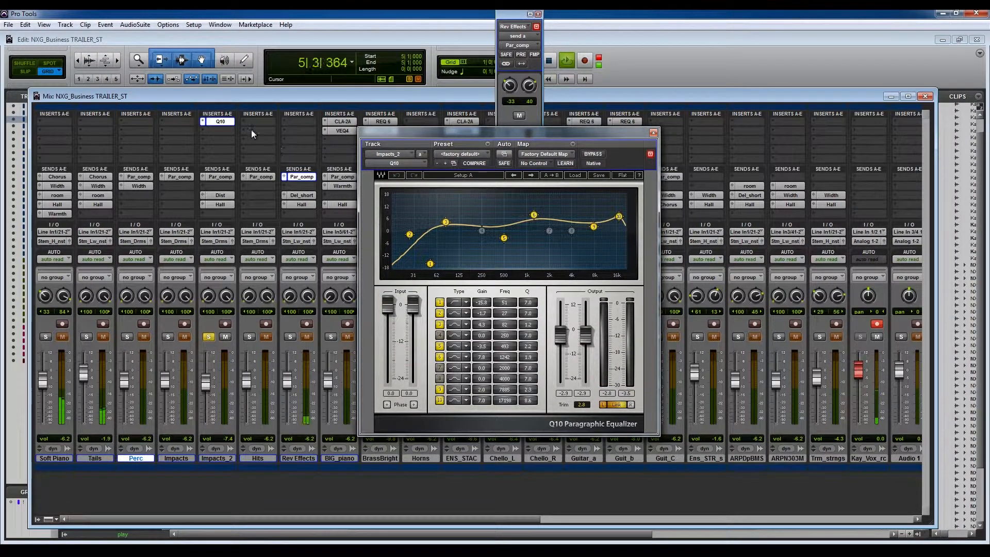
click(654, 132)
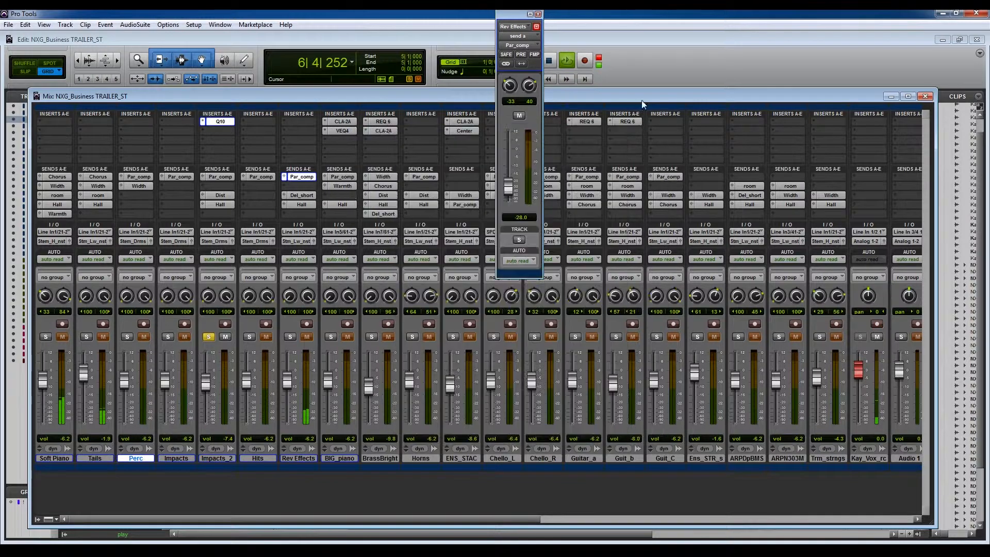
click(538, 15)
Stop playback, select bars 8 to 14 on the Impacts_2 track in the edit timeline and reopen the mixer
click(926, 96)
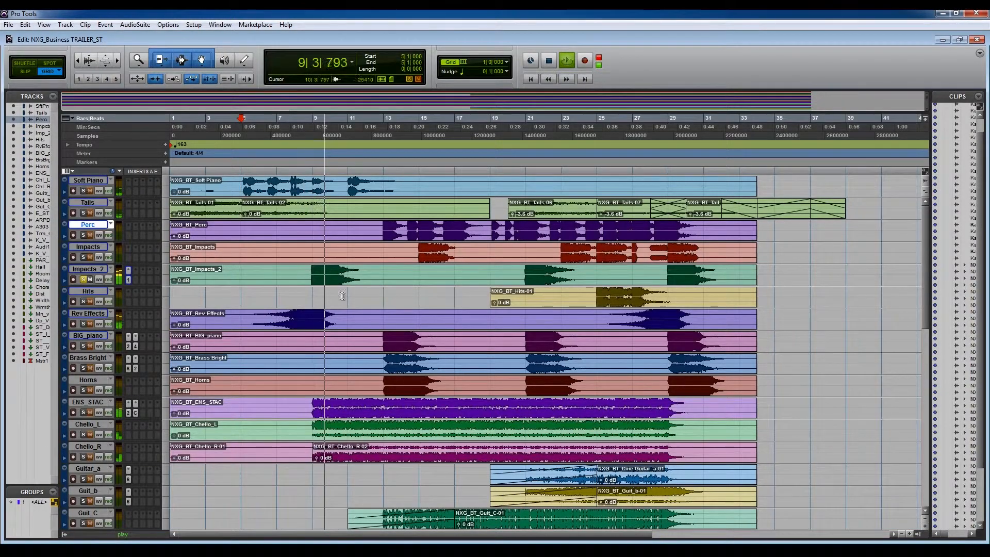
key(space)
drag(295, 276, 393, 280)
key(ctrl+equal)
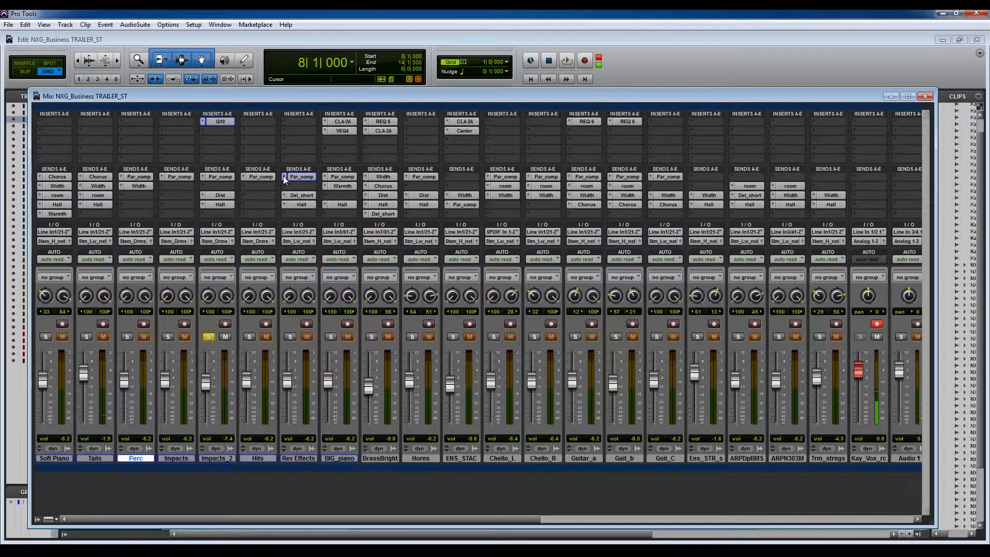
Compare Impacts_2 over the selected bars with its Q10 insert and Par_comp, Dist and Hall sends bypassed and re-enabled
click(224, 204)
key(space)
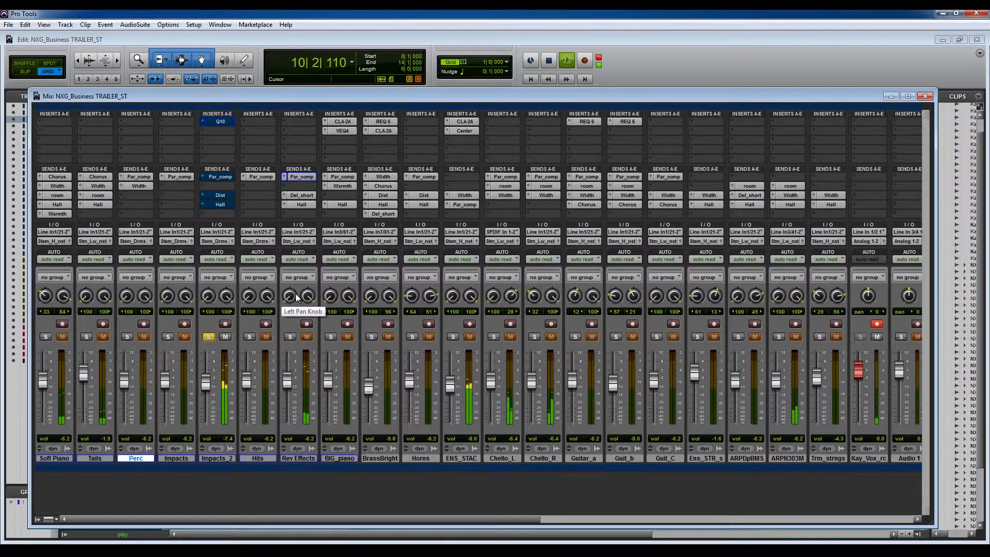
key(space)
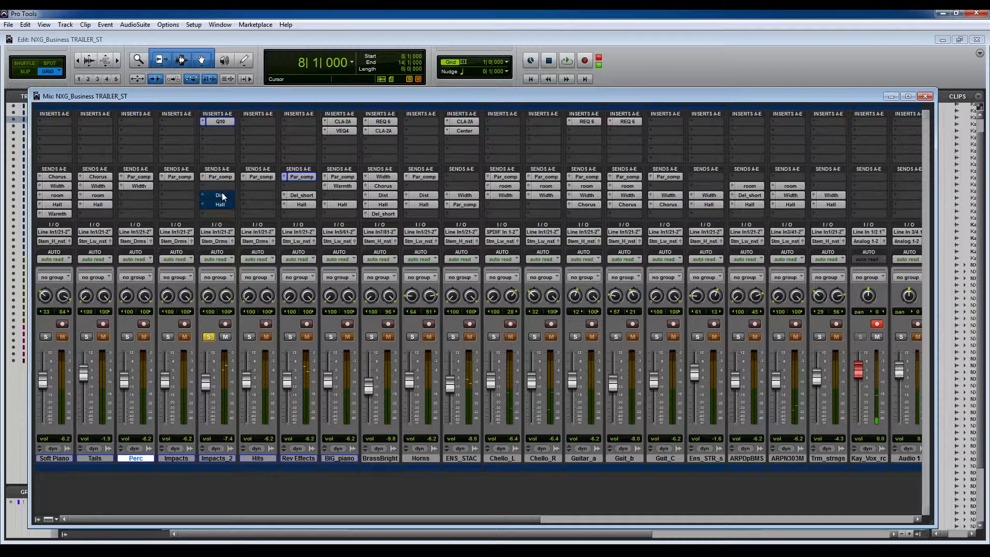
key(space)
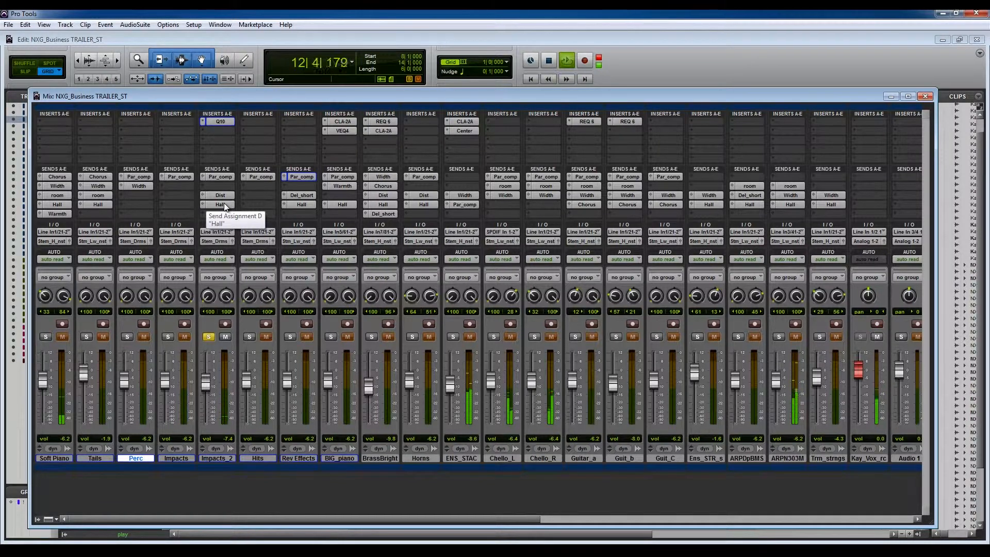
key(space)
Clear the solo on the Impacts_2 track
click(209, 338)
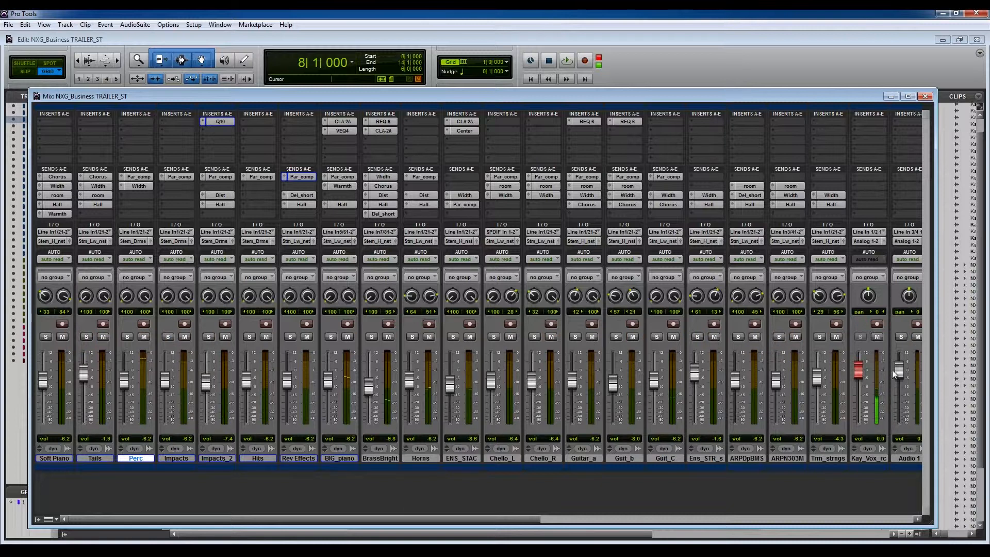
click(611, 518)
drag(620, 519, 353, 503)
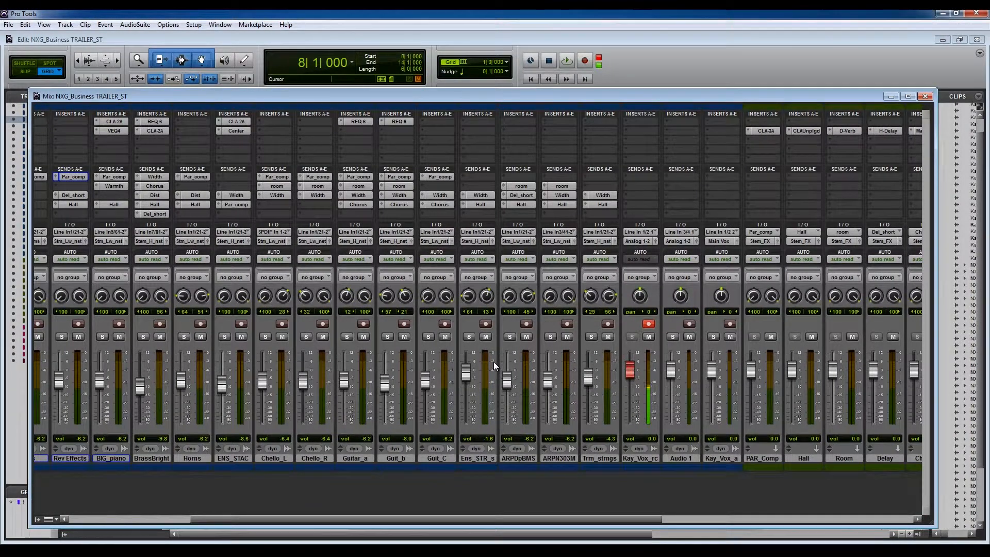
Close the mixer and select bars 9 to 35 across all tracks in the edit timeline
click(926, 96)
scroll(361, 384, down, 3)
scroll(356, 381, up, 3)
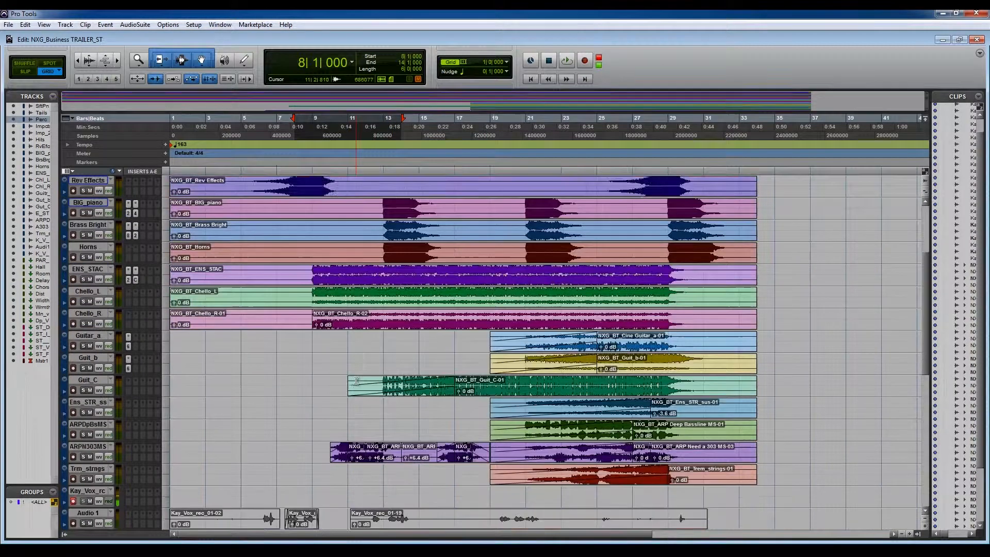
scroll(356, 381, down, 2)
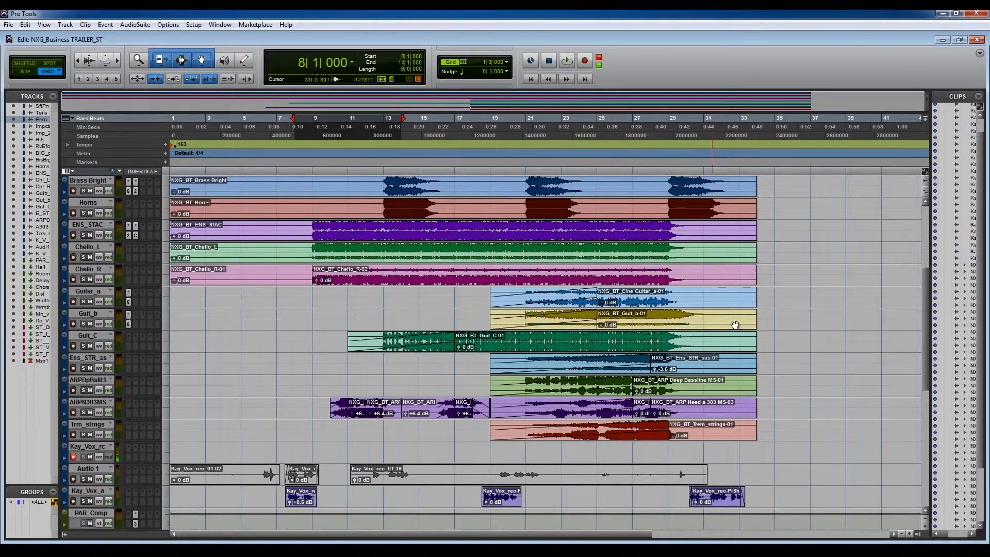
click(419, 135)
drag(315, 135, 769, 171)
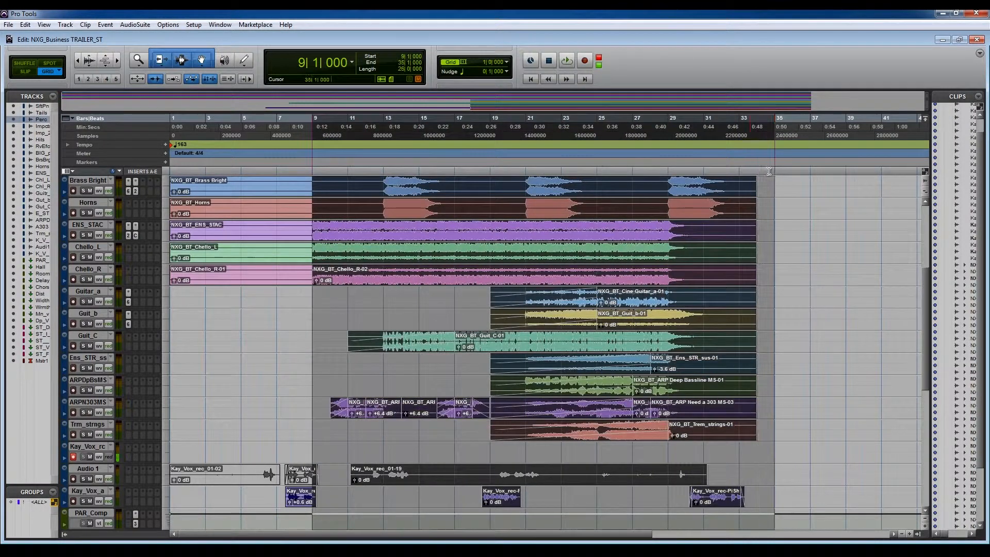
Play the full mix from bar 9, stop playback near bar 32, and deselect the clips on the tracks
key(space)
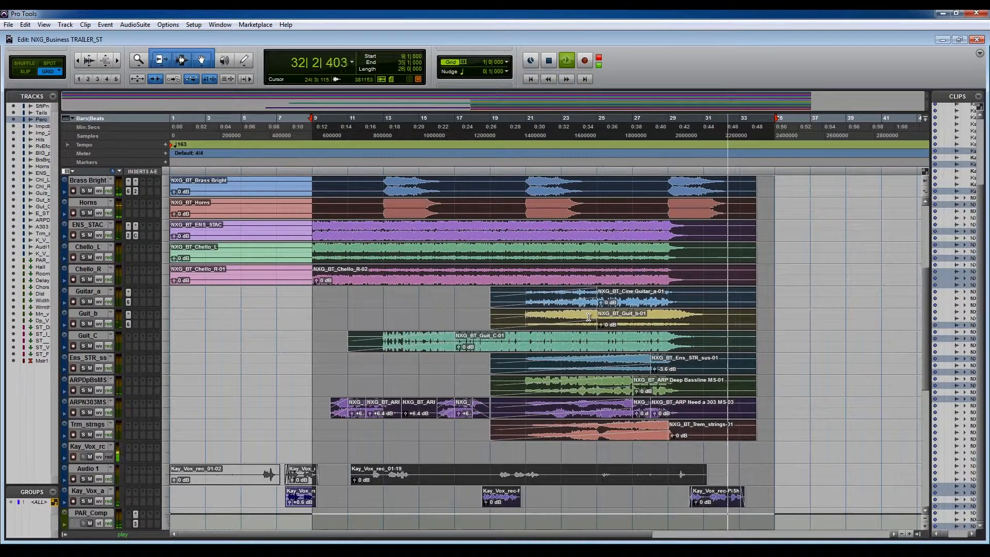
key(space)
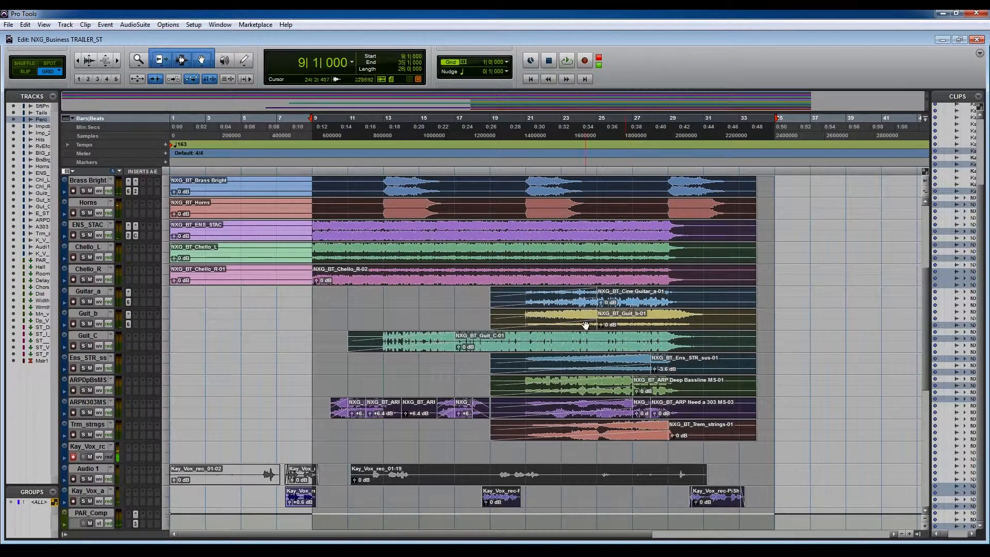
click(479, 310)
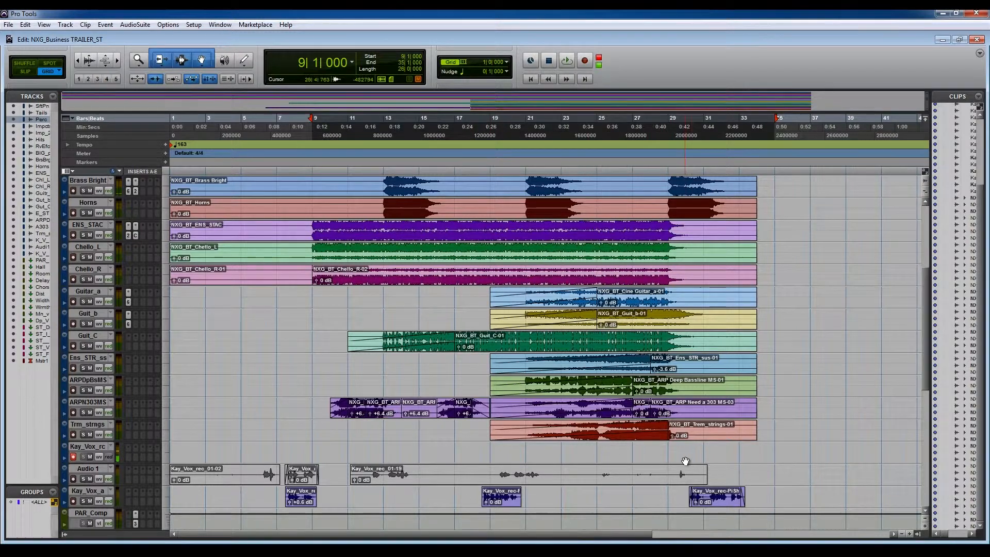
Return the playback position to the session start at bar 1 and look over the tracks from Soft Piano to Kay_Vox_a
scroll(674, 461, up, 6)
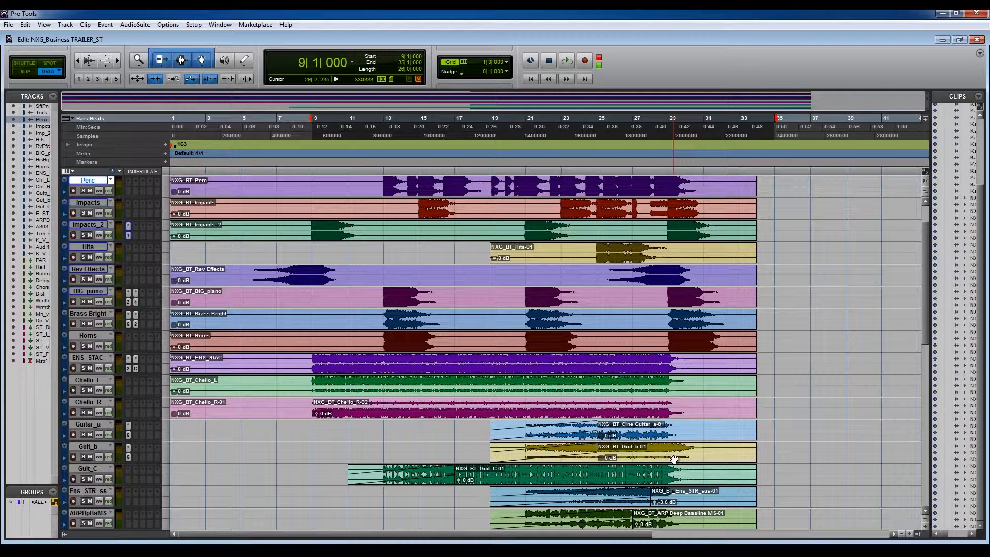
key(Return)
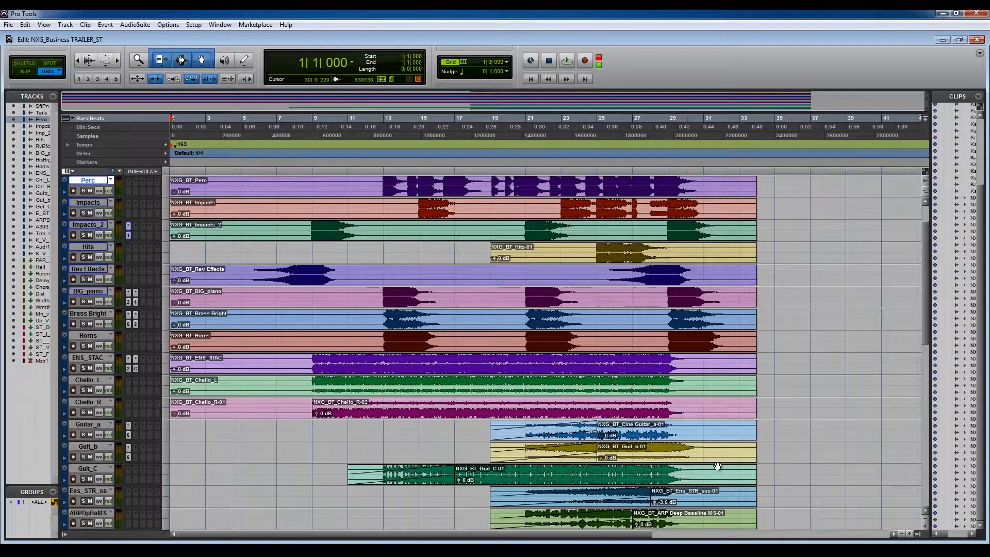
scroll(719, 467, down, 5)
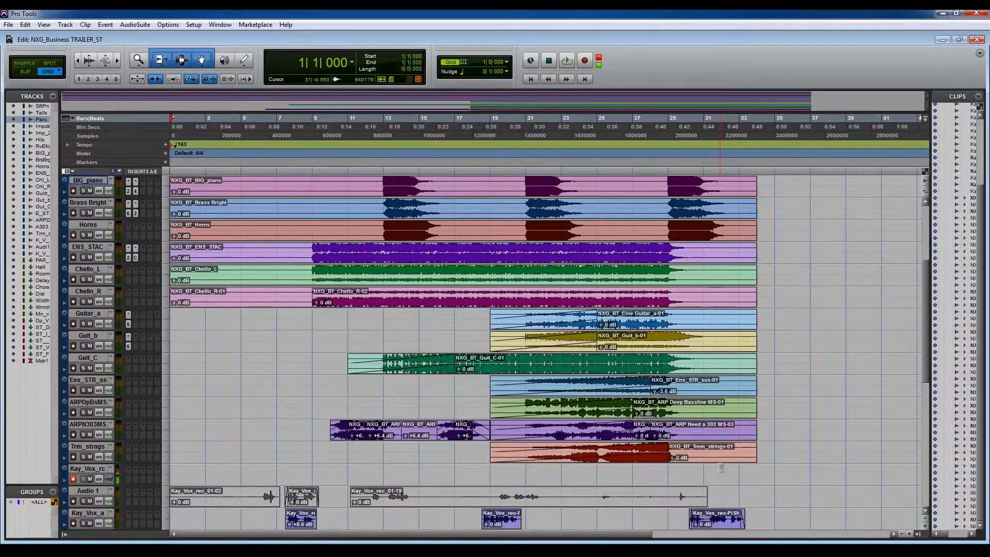
scroll(720, 467, up, 7)
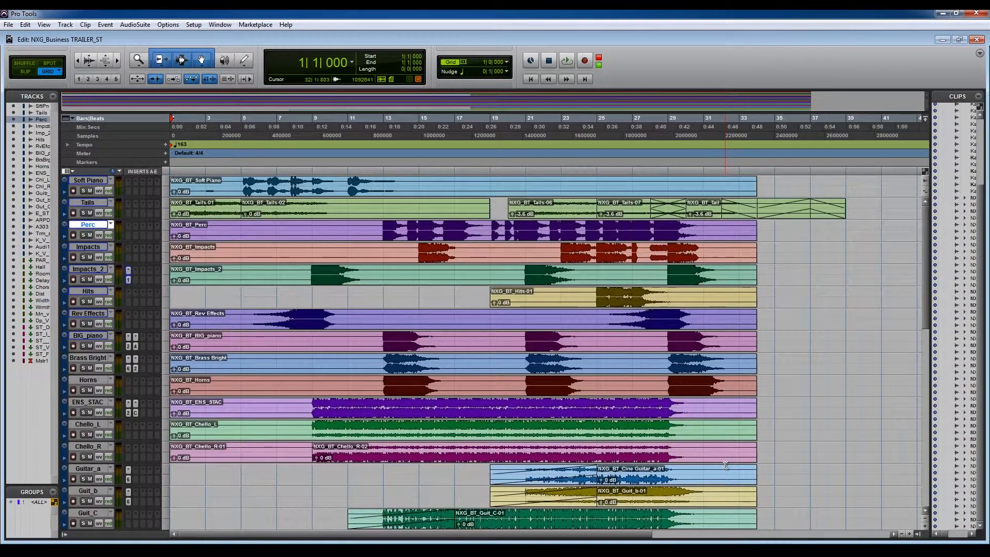